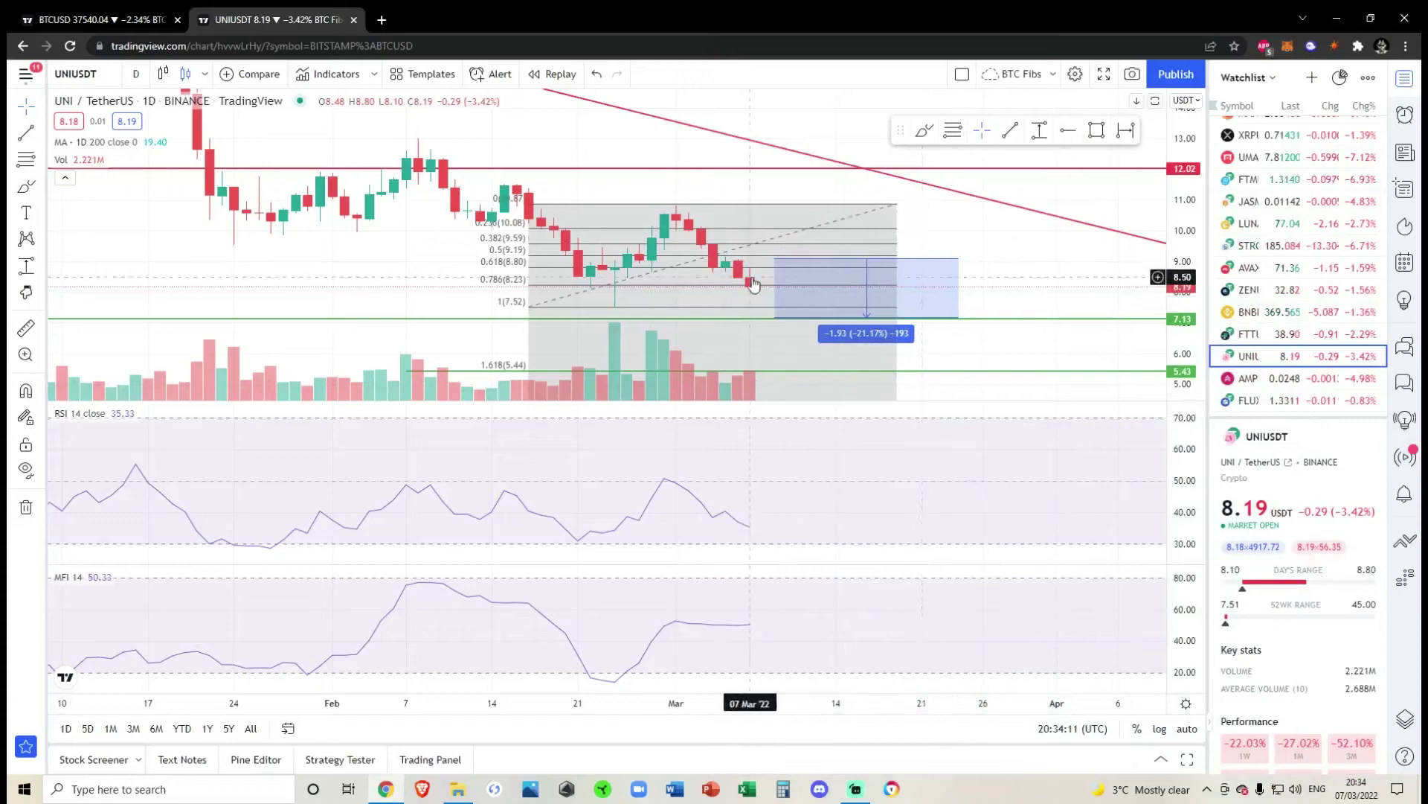
# Step: Examine the recent UNIUSDT daily candles against the short-term Fibonacci retracement and the green support line just below price
pyautogui.moveTo(996, 242); pyautogui.dragTo(1025, 245)
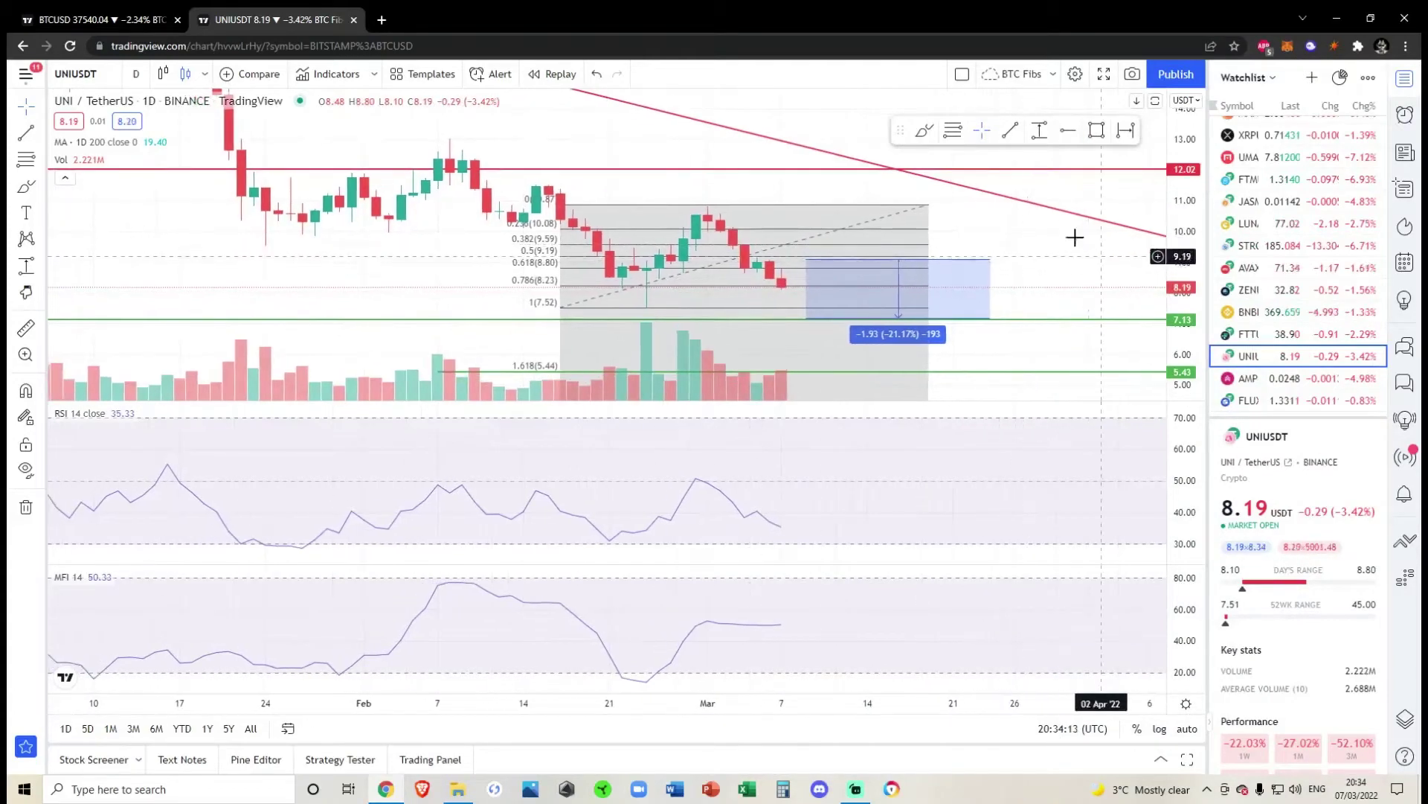
pyautogui.scroll(4, 1045, 257)
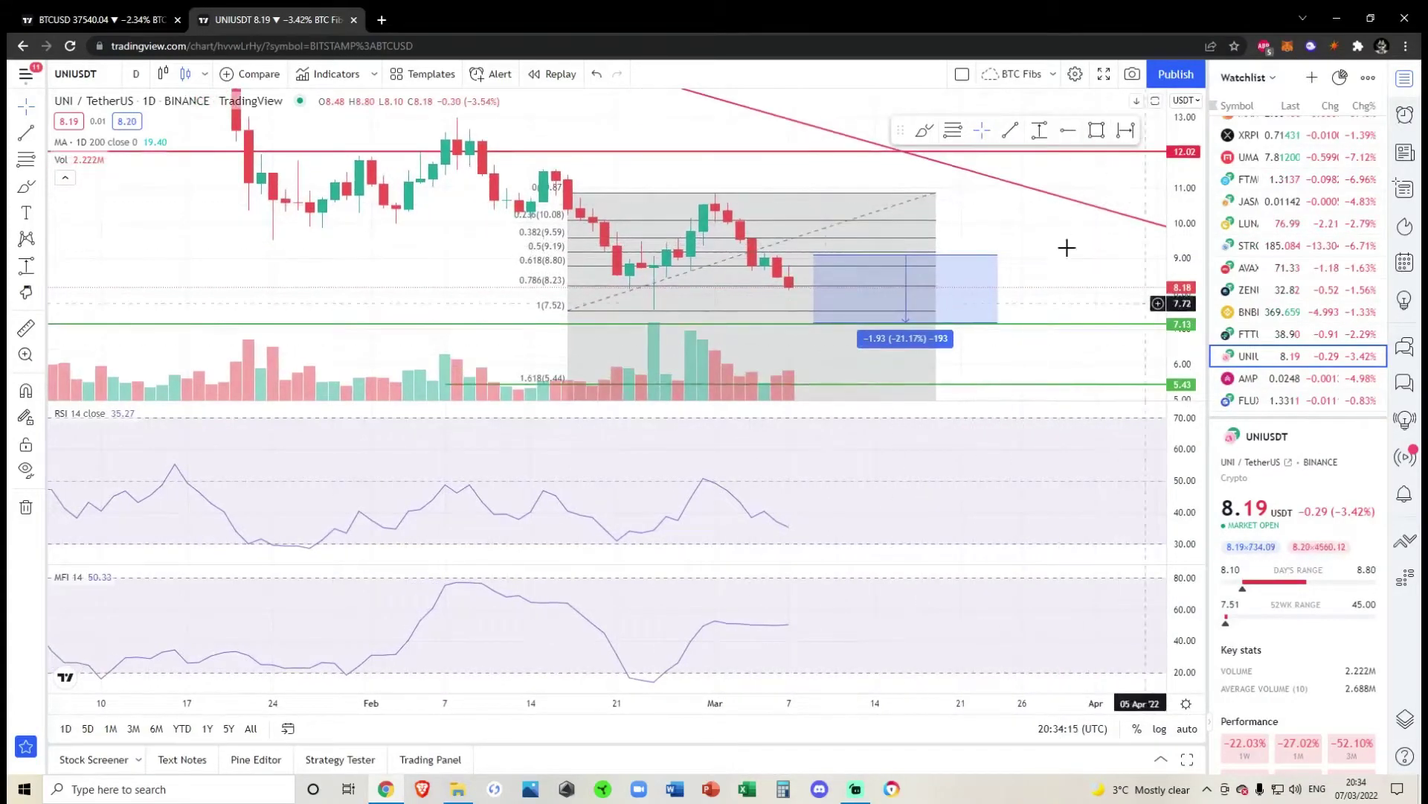
pyautogui.moveTo(1042, 251); pyautogui.dragTo(1062, 246)
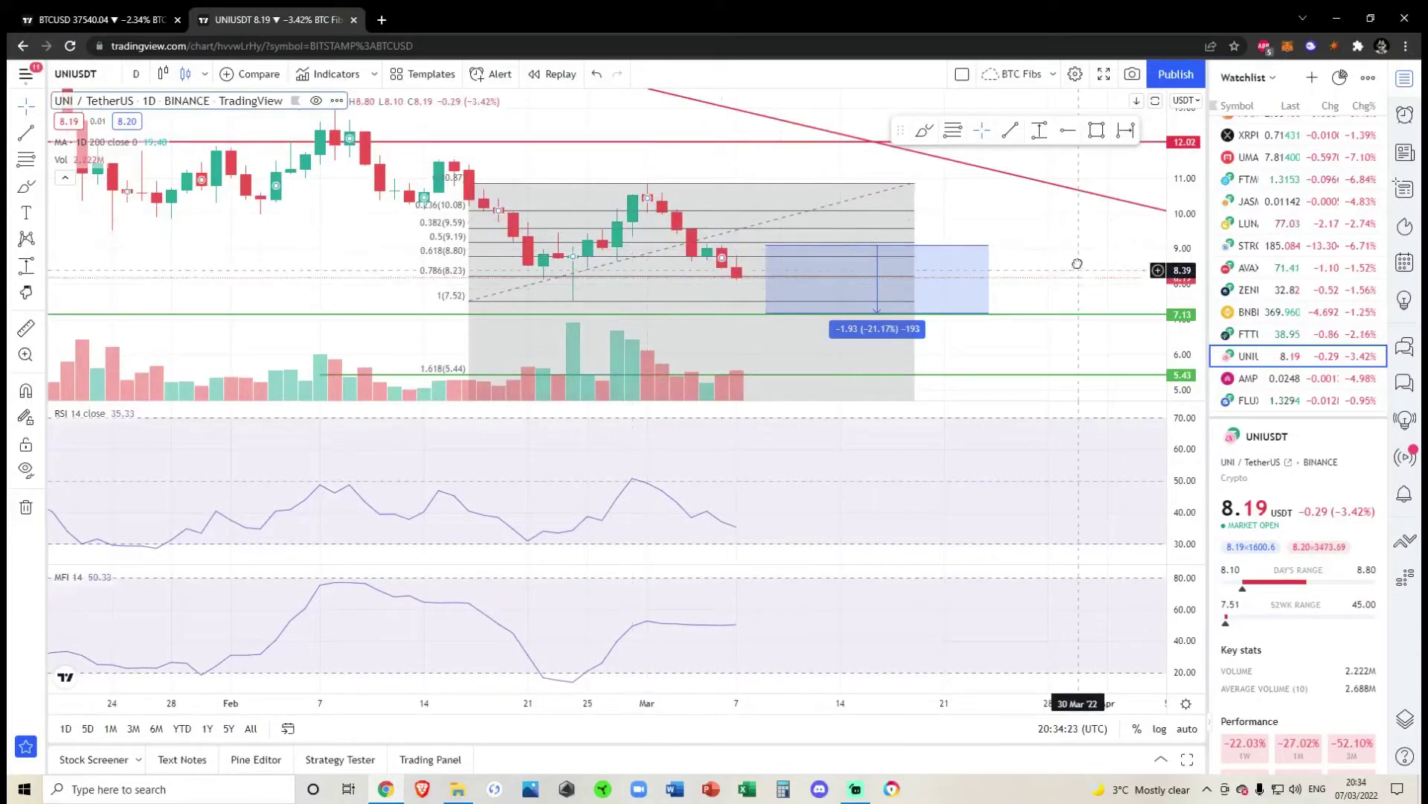
pyautogui.moveTo(1075, 311); pyautogui.dragTo(1036, 302)
pyautogui.scroll(-5, 967, 300)
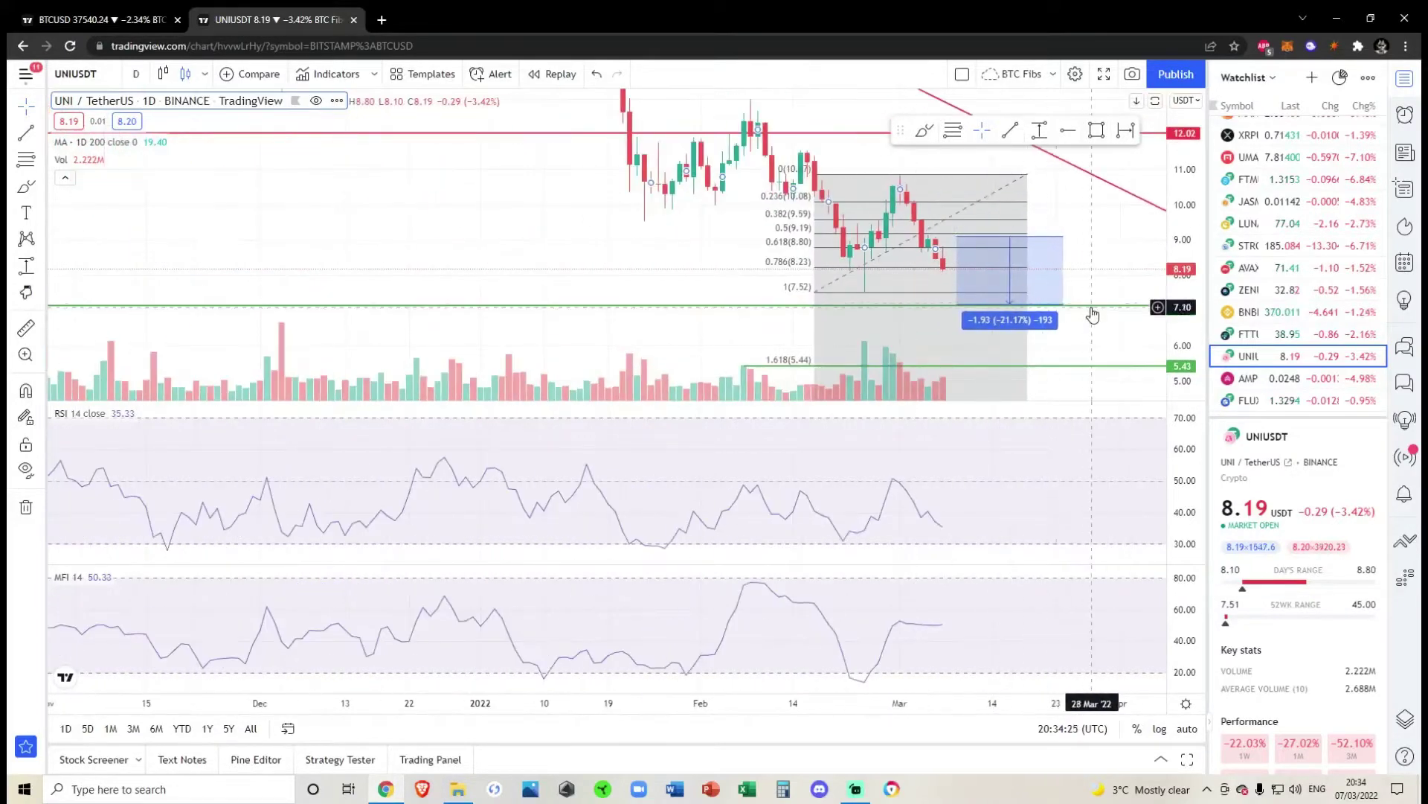
pyautogui.scroll(-10, 1091, 312)
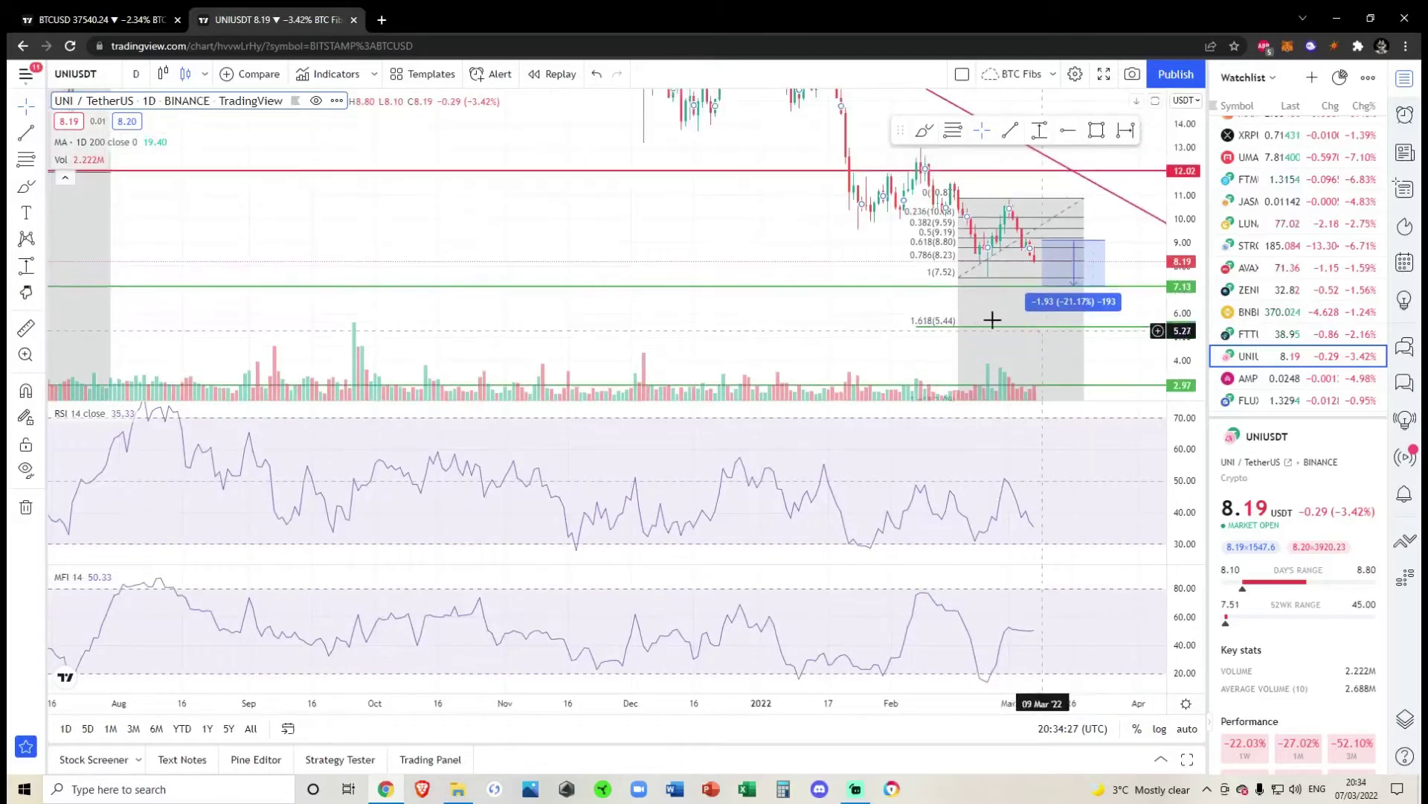
# Step: Review UNIUSDT's full price history since late 2020 against the large Fibonacci retracement, horizontal levels, 200-day moving average and descending trendline
pyautogui.moveTo(1170, 281)
pyautogui.mouseDown()
pyautogui.moveTo(998, 329)
pyautogui.moveTo(1087, 354)
pyautogui.moveTo(1138, 328)
pyautogui.mouseUp()
pyautogui.scroll(5, 1007, 338)
pyautogui.moveTo(1179, 387); pyautogui.dragTo(1180, 316)
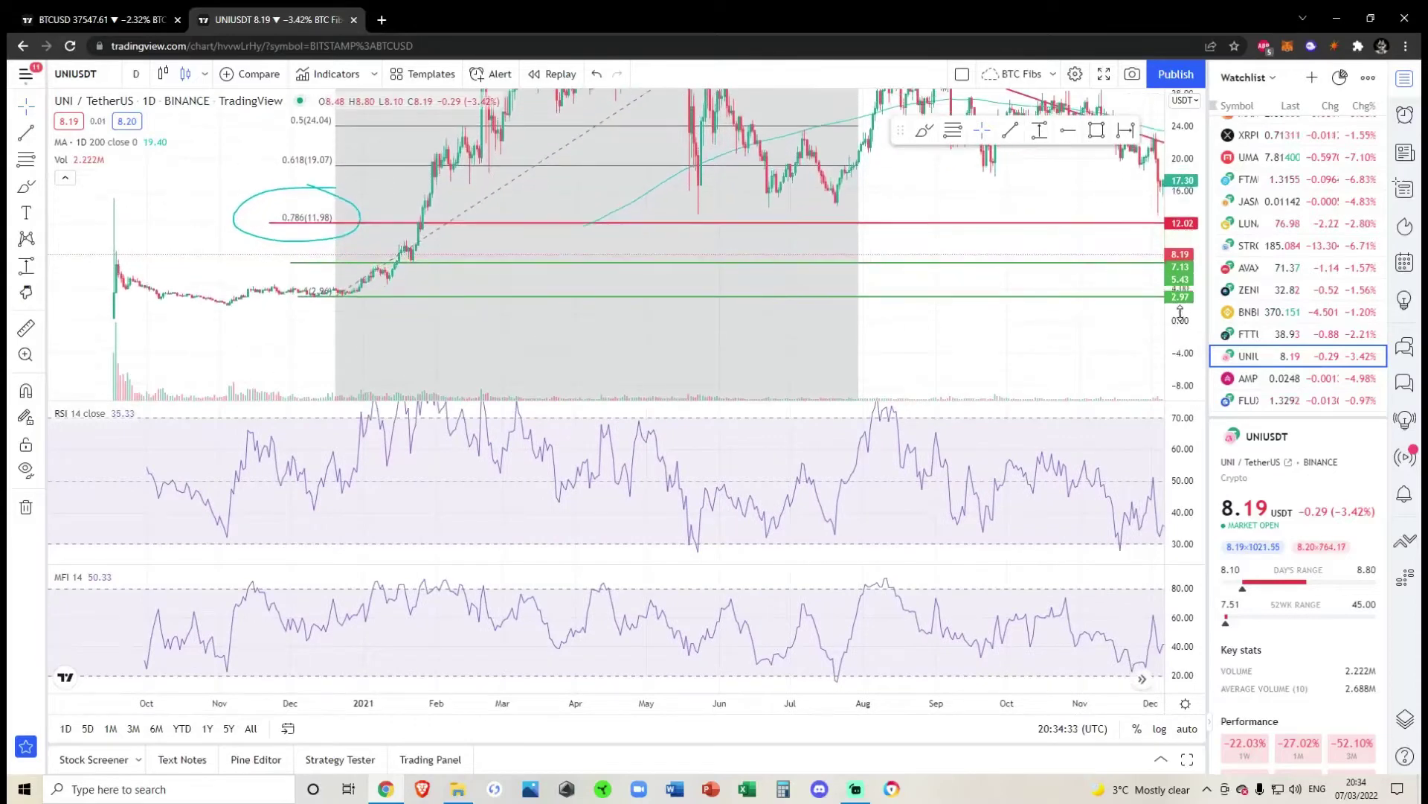
pyautogui.moveTo(876, 314); pyautogui.dragTo(999, 310)
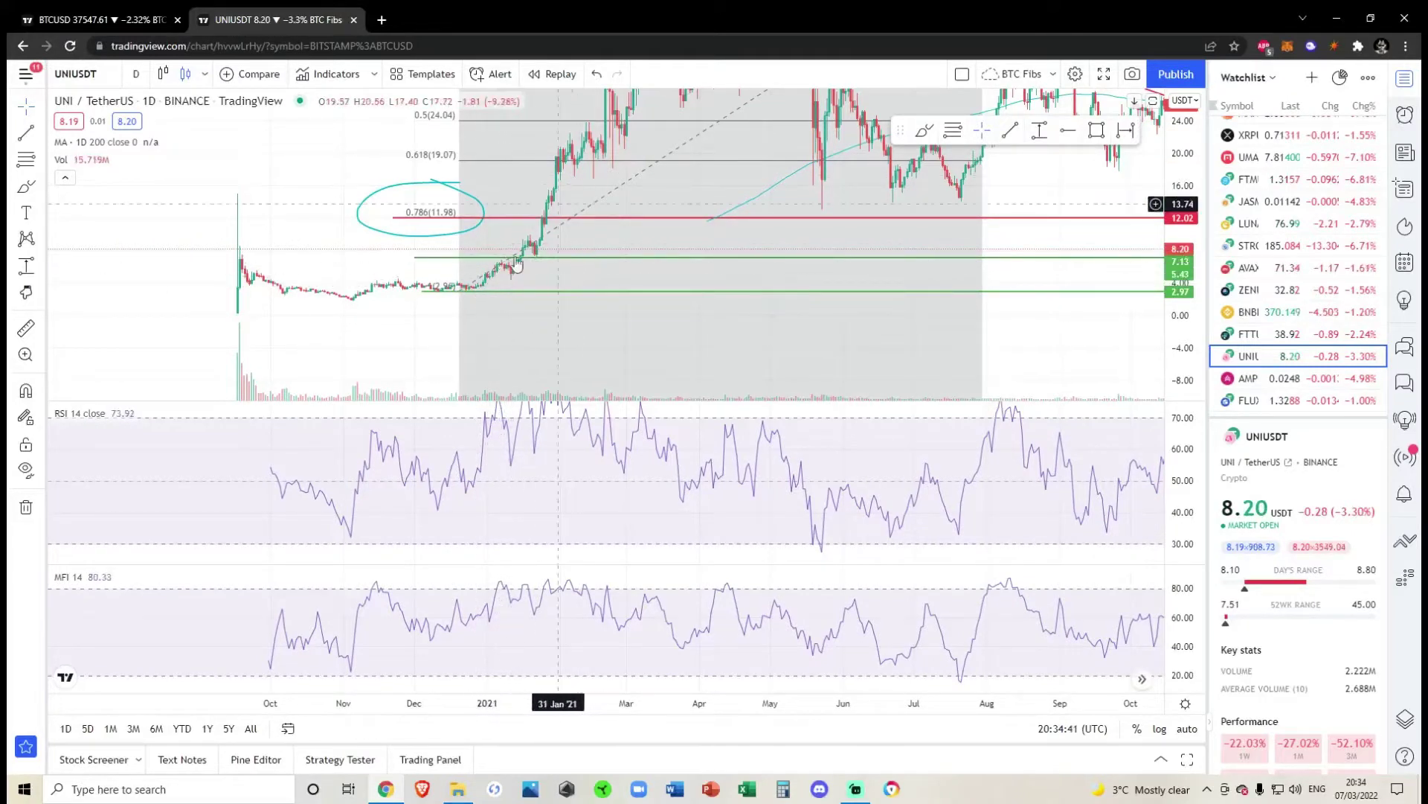
pyautogui.moveTo(331, 191); pyautogui.dragTo(319, 208)
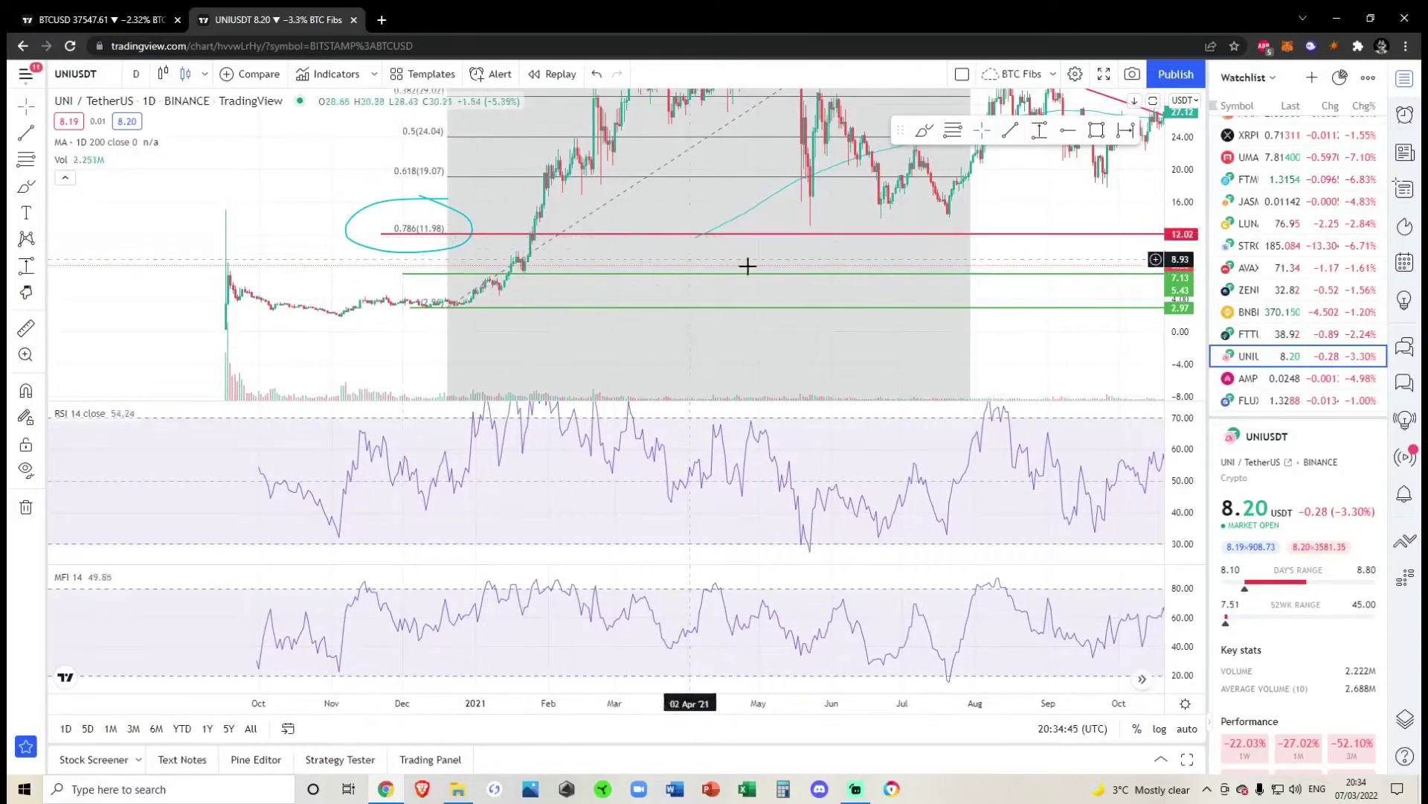
pyautogui.moveTo(1033, 245); pyautogui.dragTo(936, 286)
pyautogui.moveTo(1182, 194); pyautogui.dragTo(1183, 342)
pyautogui.moveTo(1015, 323); pyautogui.dragTo(967, 341)
pyautogui.moveTo(1182, 331); pyautogui.dragTo(1182, 283)
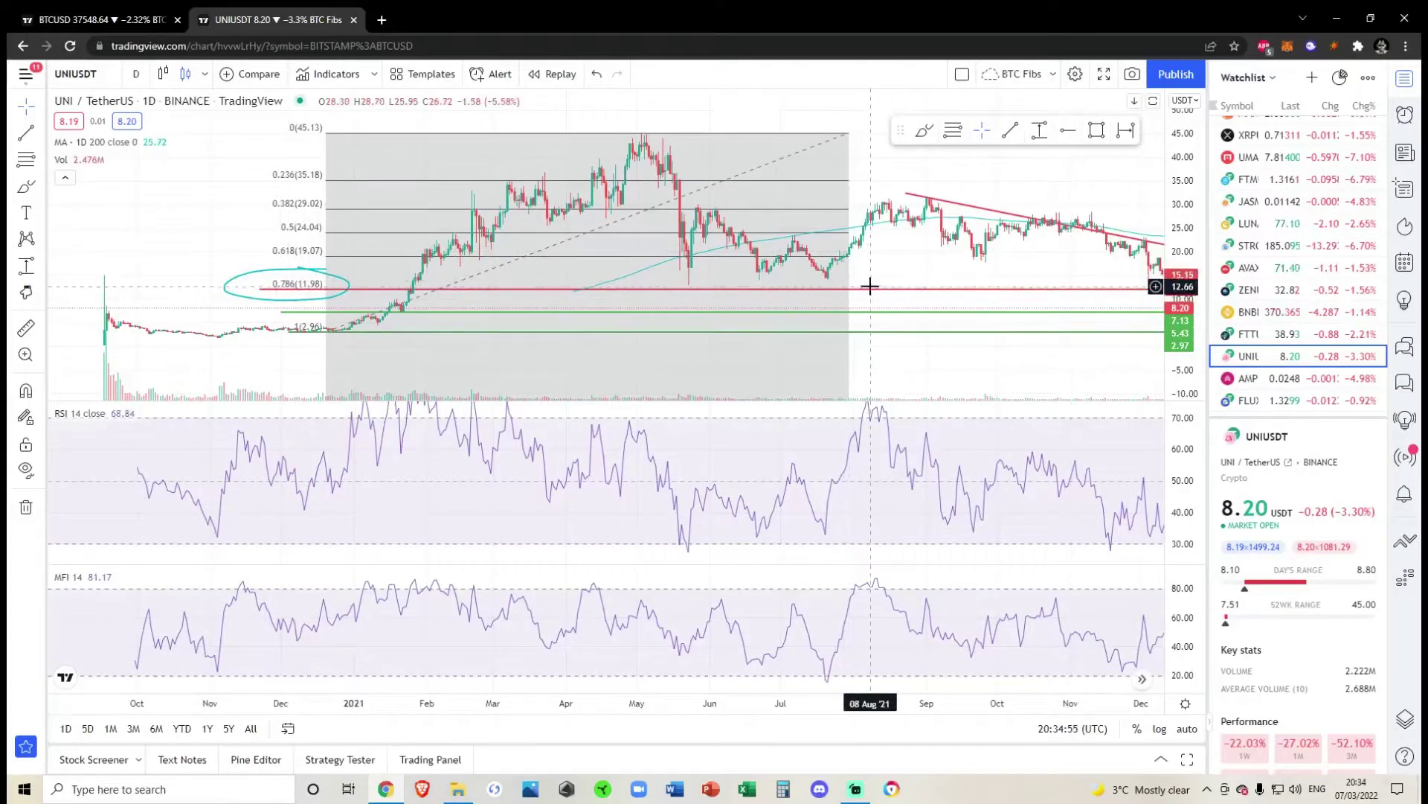
pyautogui.moveTo(887, 260); pyautogui.dragTo(654, 281)
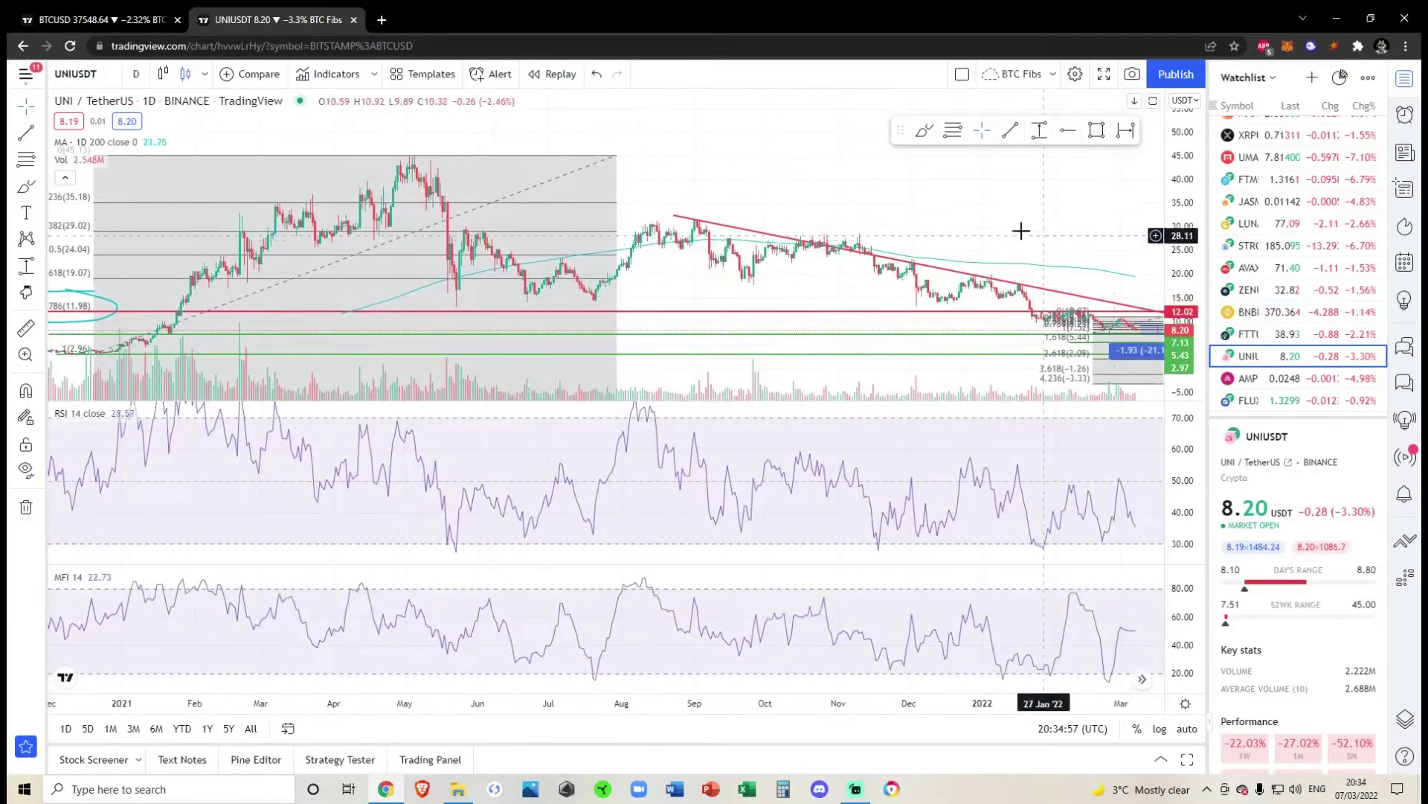
pyautogui.hscroll(5, 959, 245)
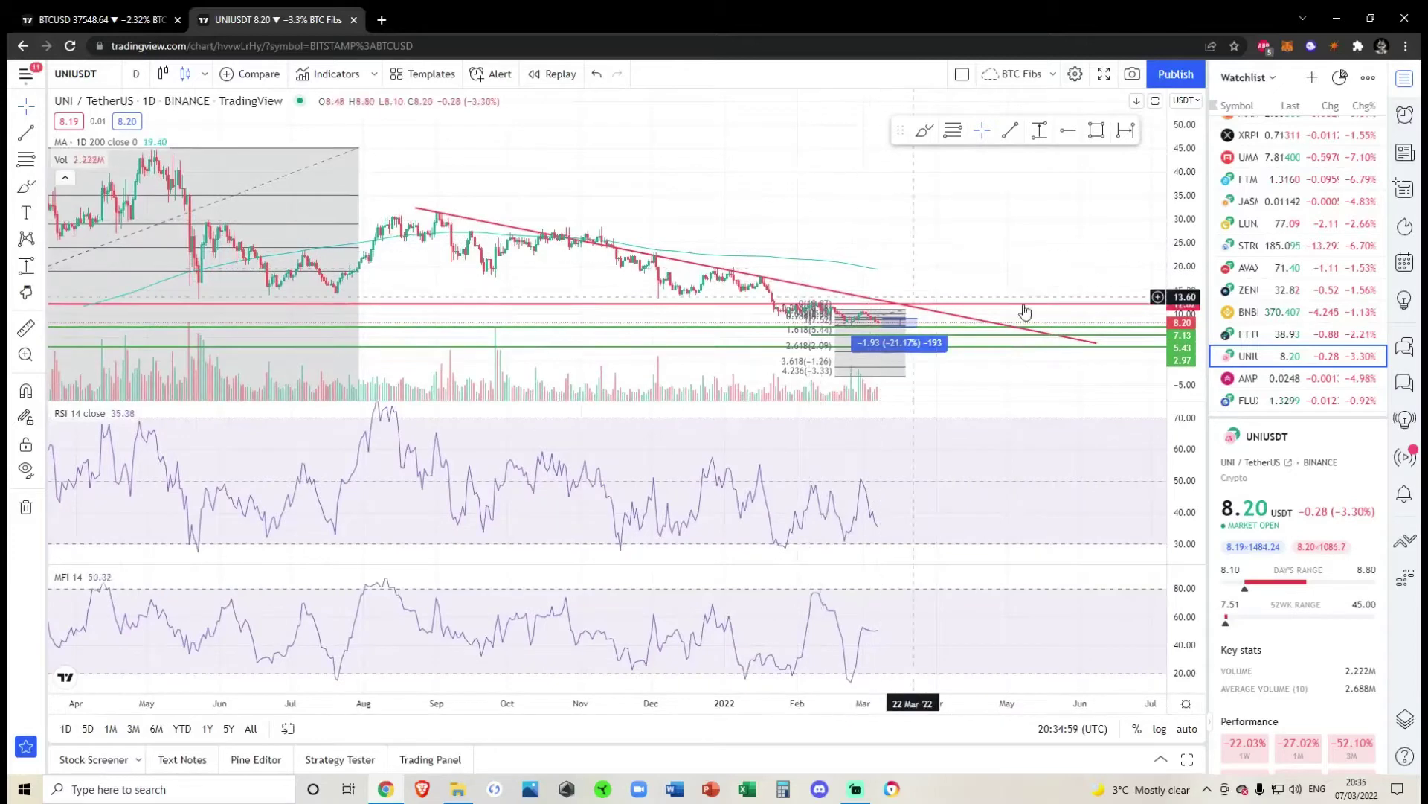
pyautogui.scroll(-5, 1025, 311)
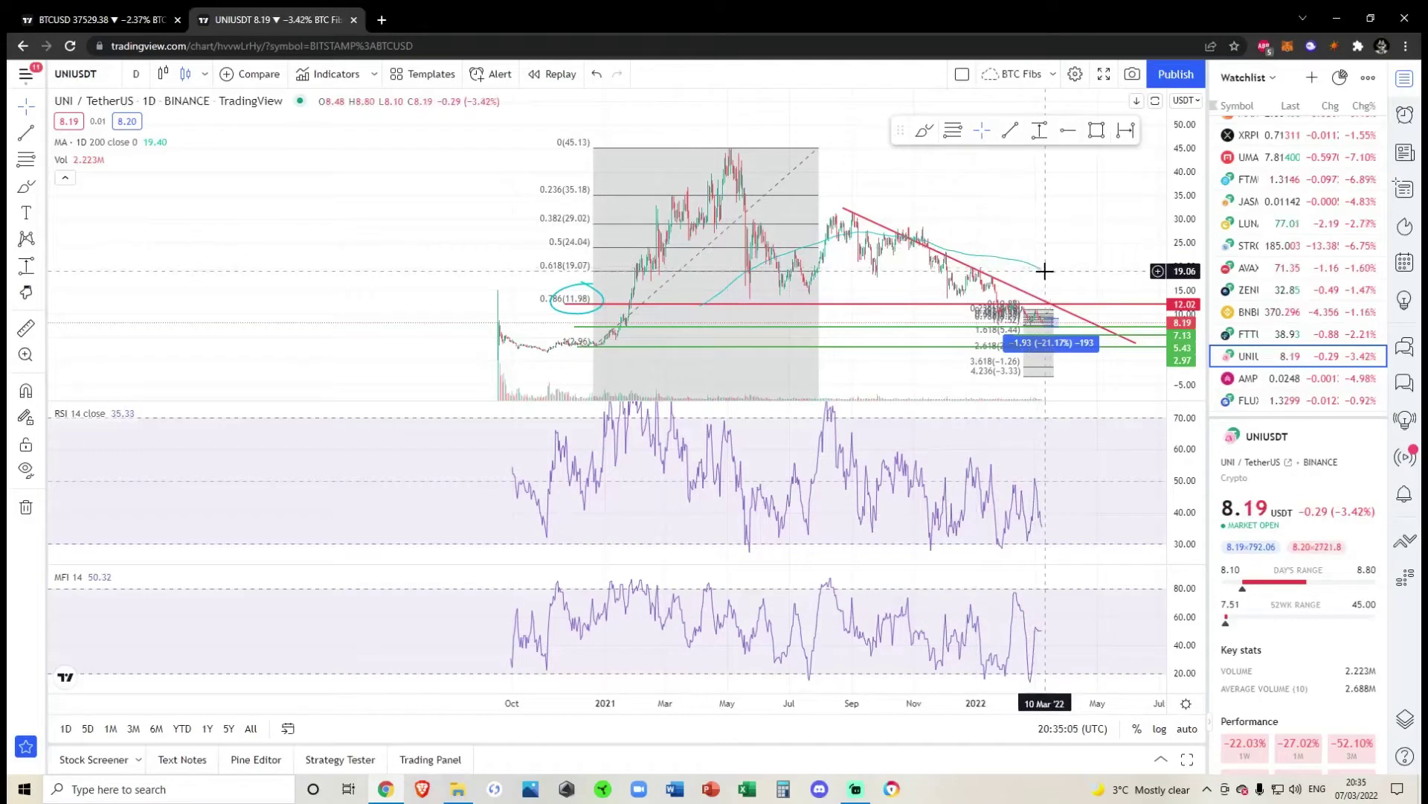
pyautogui.moveTo(1051, 267); pyautogui.dragTo(928, 251)
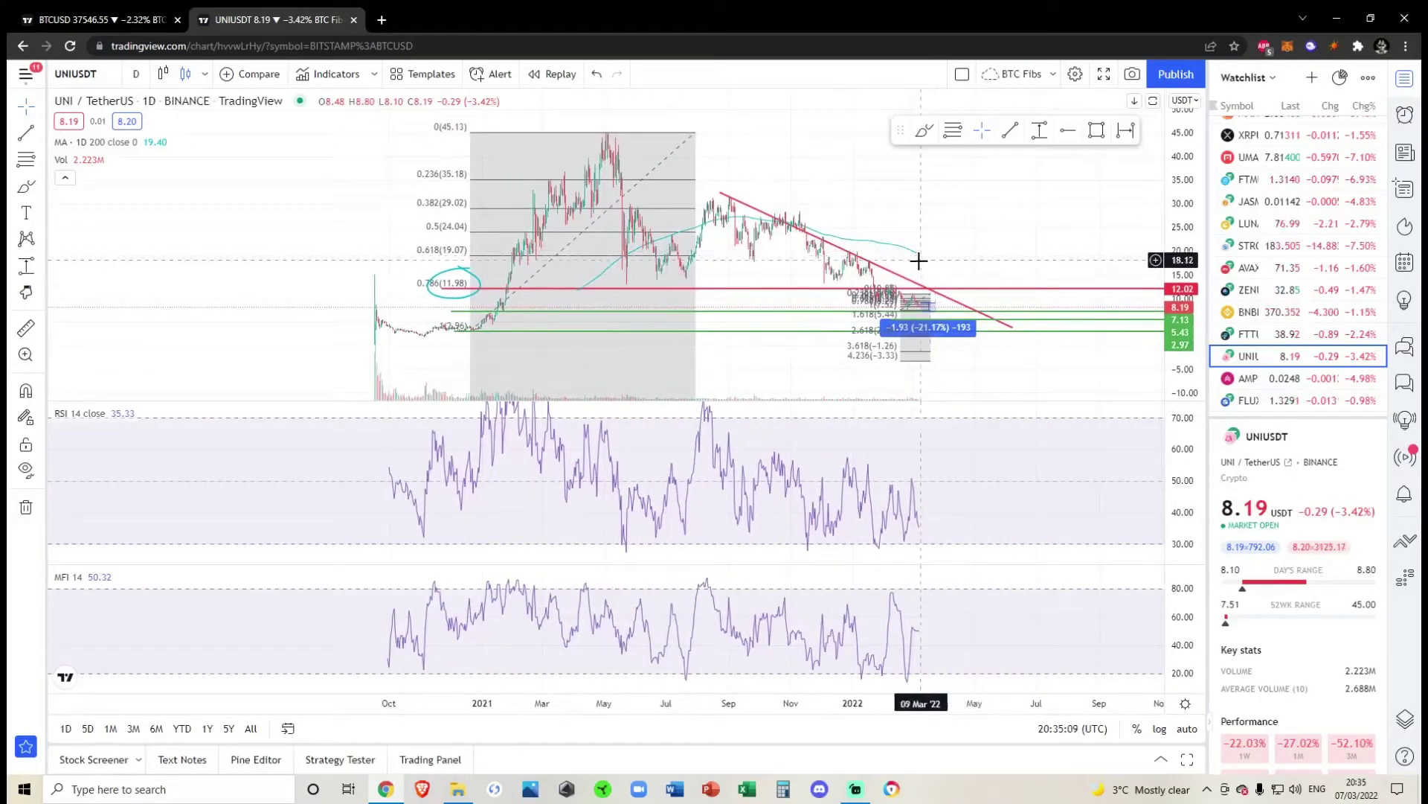
# Step: Try a freehand brush path rising from the latest price through the descending trendline and past the moving average, and undo it
pyautogui.click(920, 253)
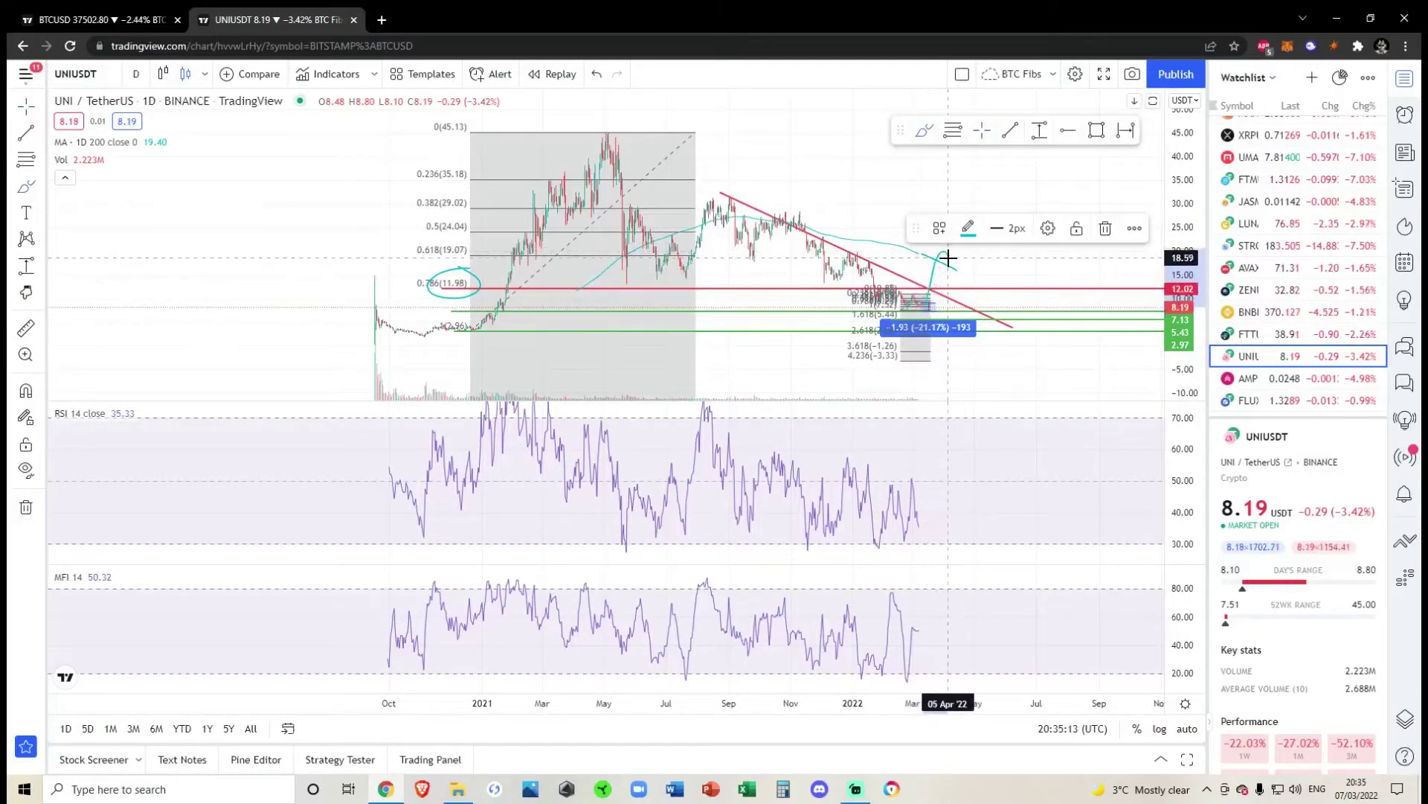
pyautogui.moveTo(950, 259); pyautogui.dragTo(993, 210)
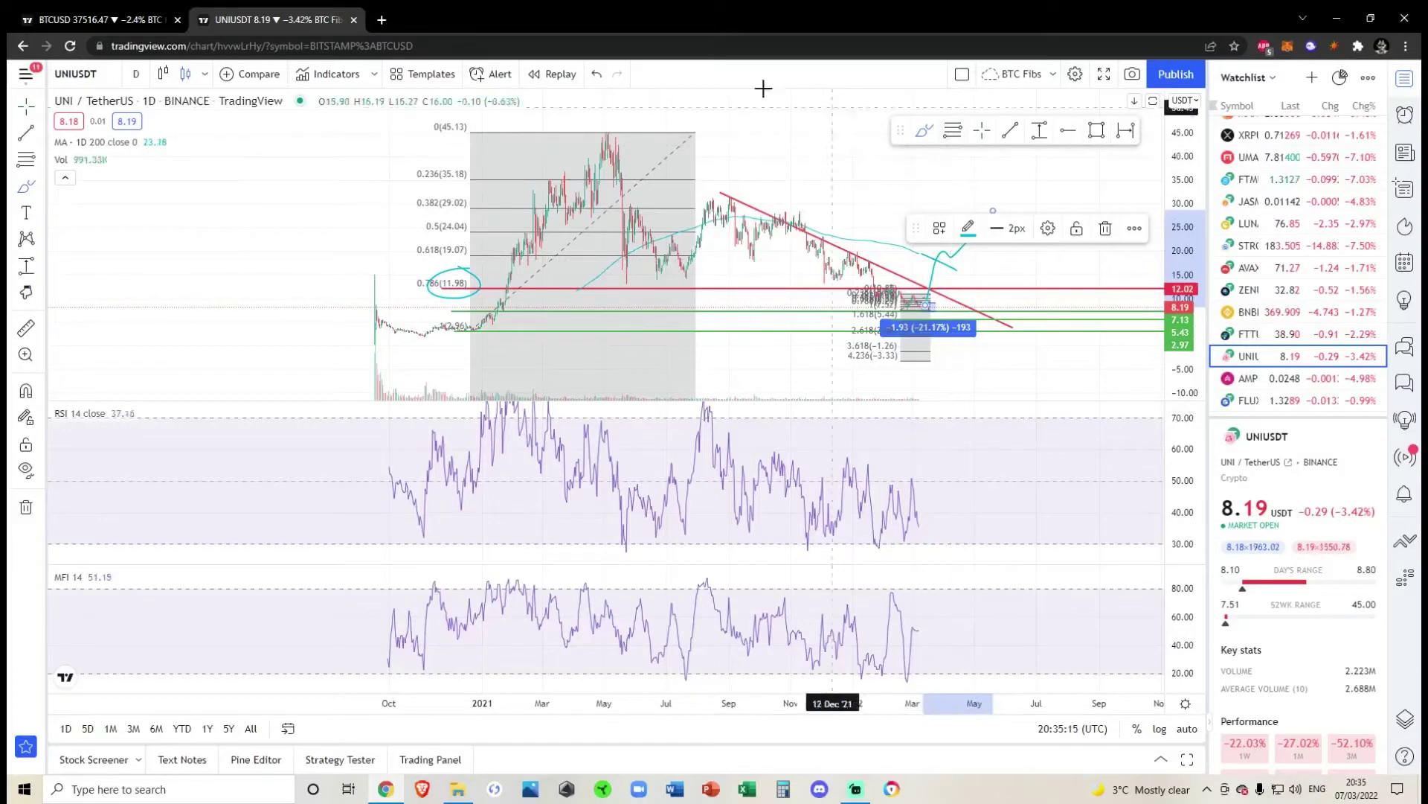
pyautogui.click(599, 76)
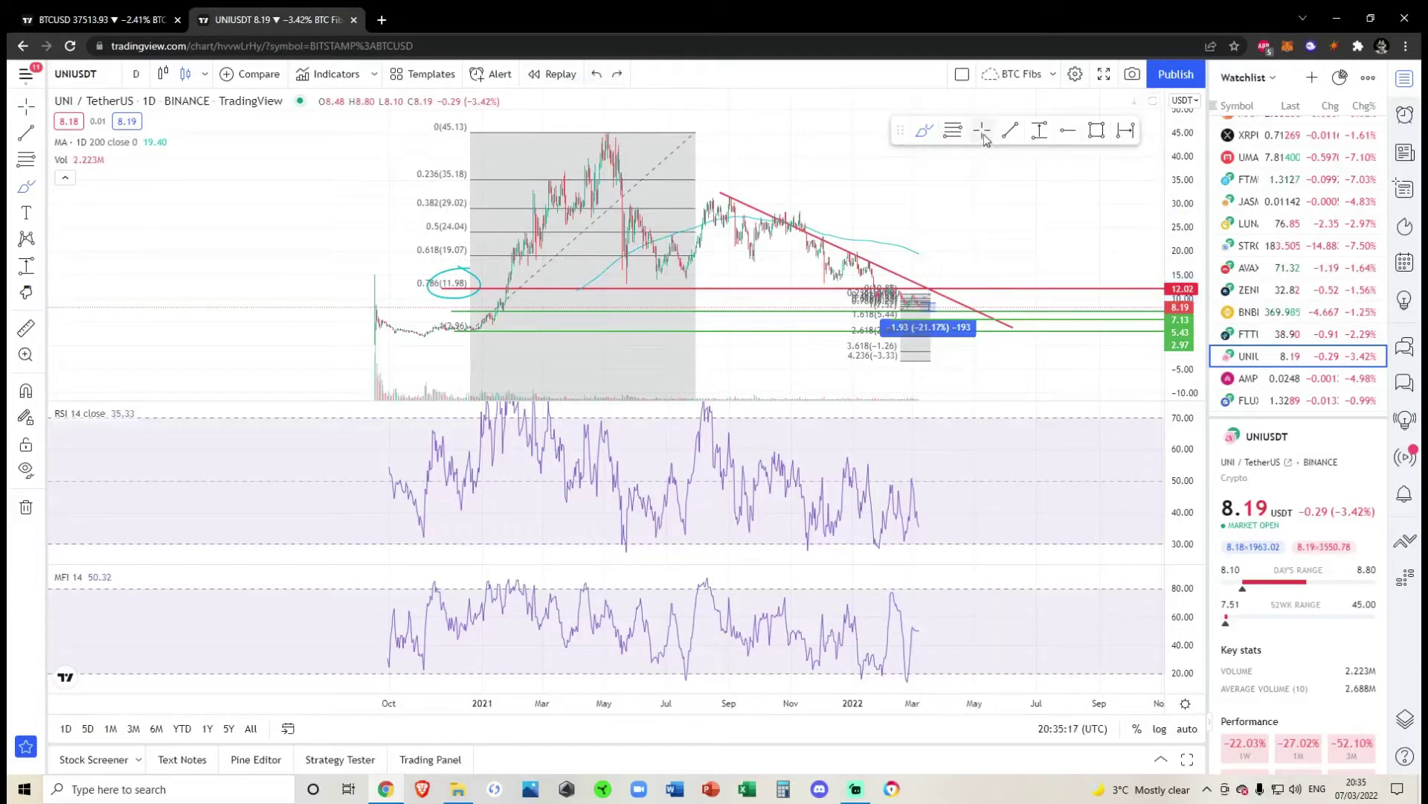
# Step: Examine where the lowest green support line meets the base of the early 2021 rally on the long-term UNIUSDT chart
pyautogui.scroll(-3, 874, 218)
pyautogui.scroll(2, 960, 269)
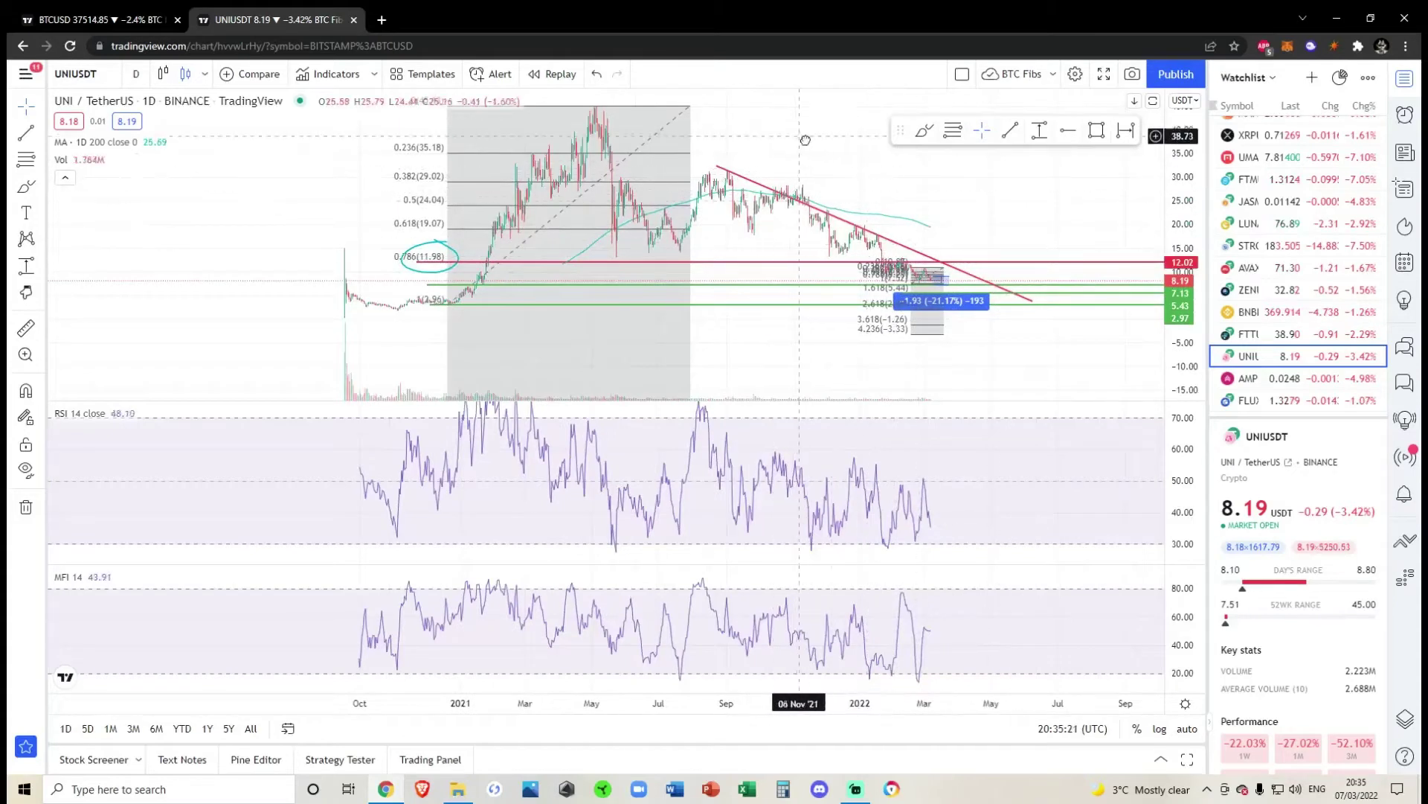
pyautogui.moveTo(803, 144); pyautogui.dragTo(825, 158)
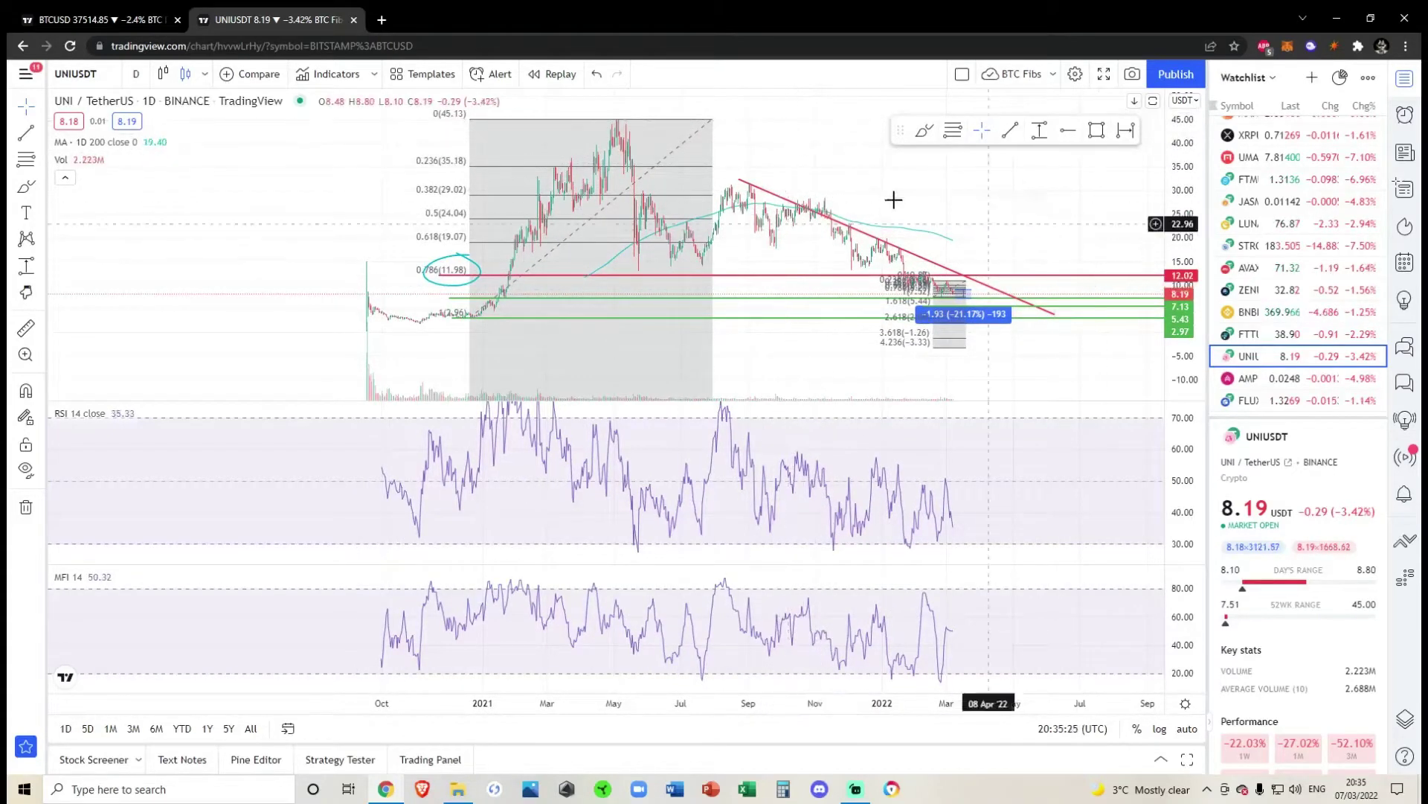
pyautogui.moveTo(856, 187); pyautogui.dragTo(934, 179)
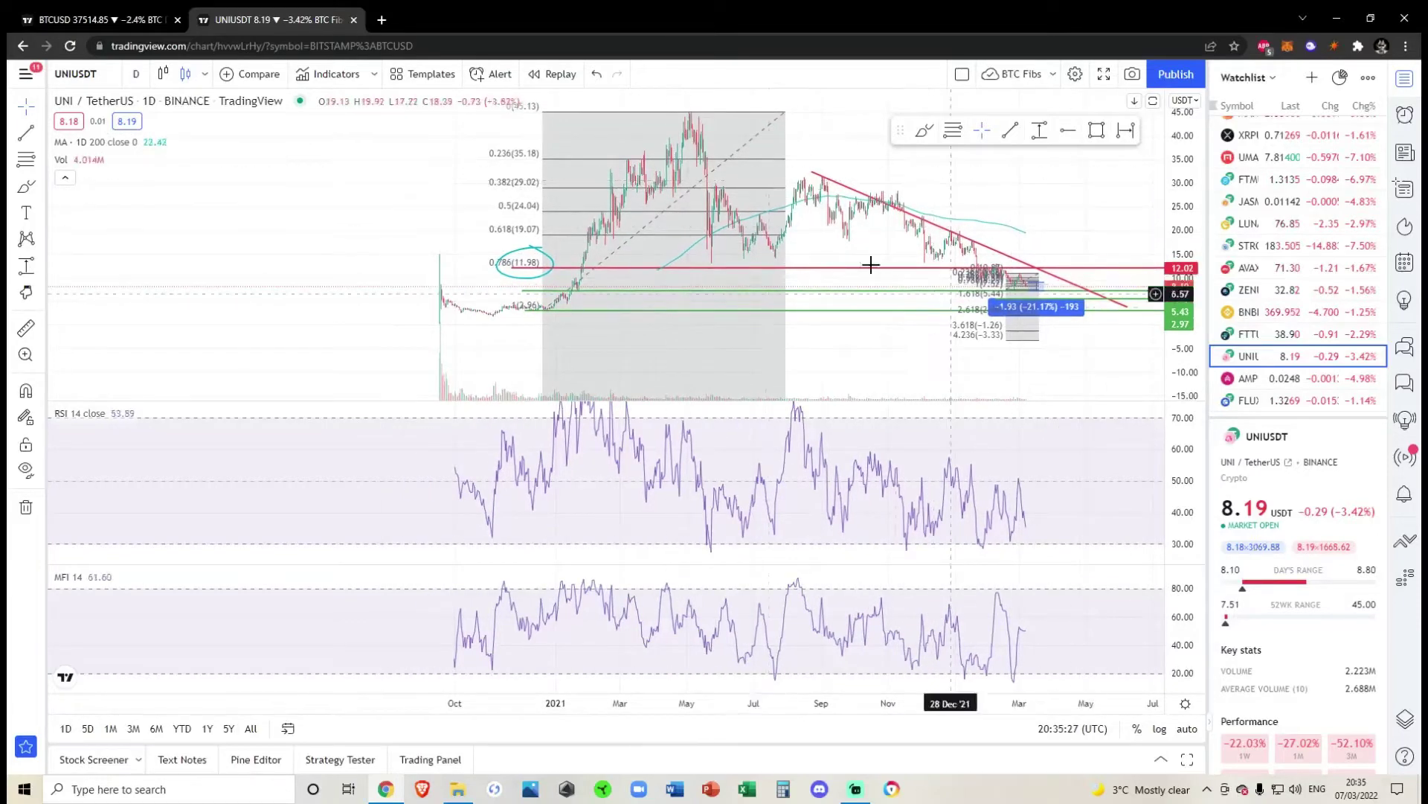
pyautogui.moveTo(828, 249); pyautogui.dragTo(852, 227)
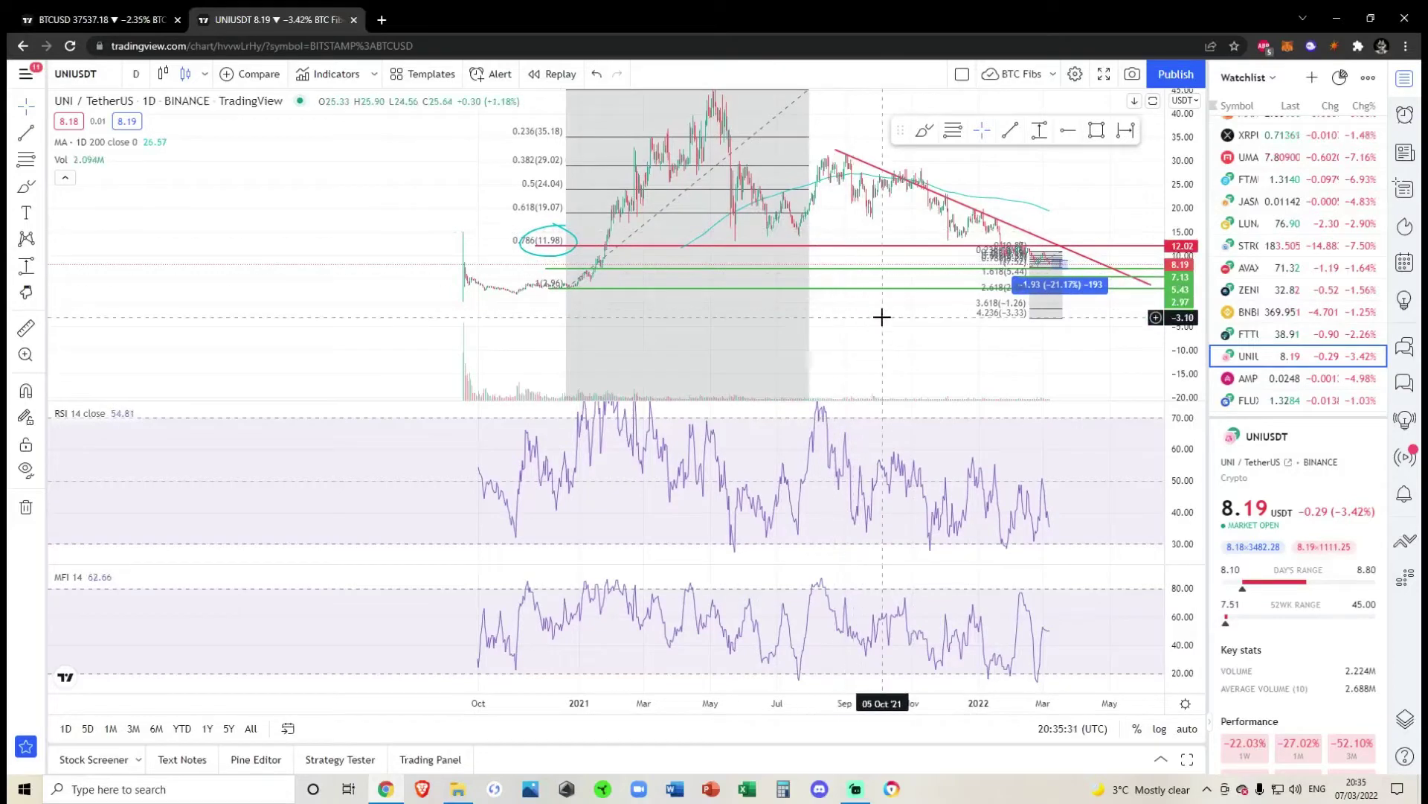
pyautogui.moveTo(880, 316); pyautogui.dragTo(874, 343)
pyautogui.scroll(4, 860, 340)
pyautogui.moveTo(334, 302); pyautogui.dragTo(437, 287)
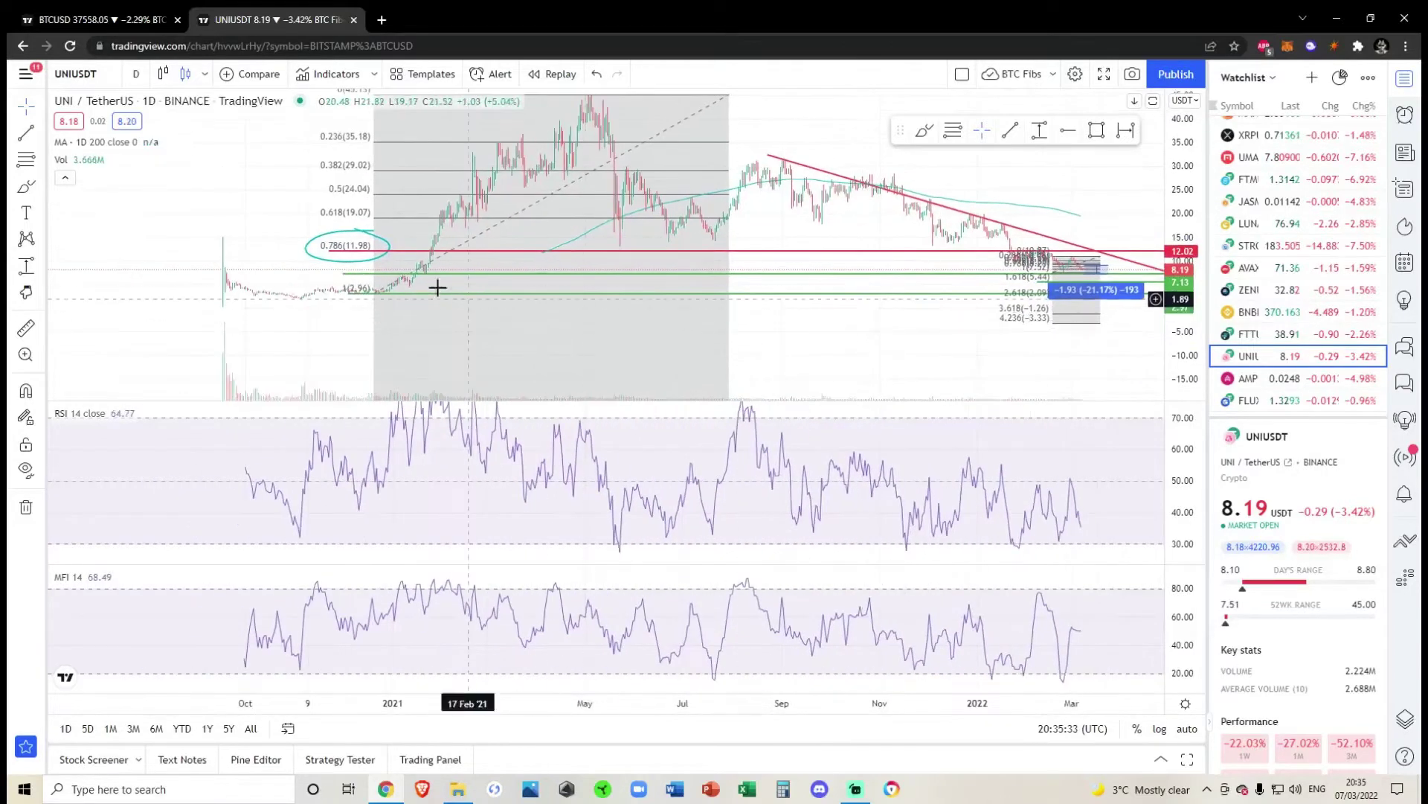
pyautogui.moveTo(900, 340); pyautogui.dragTo(971, 349)
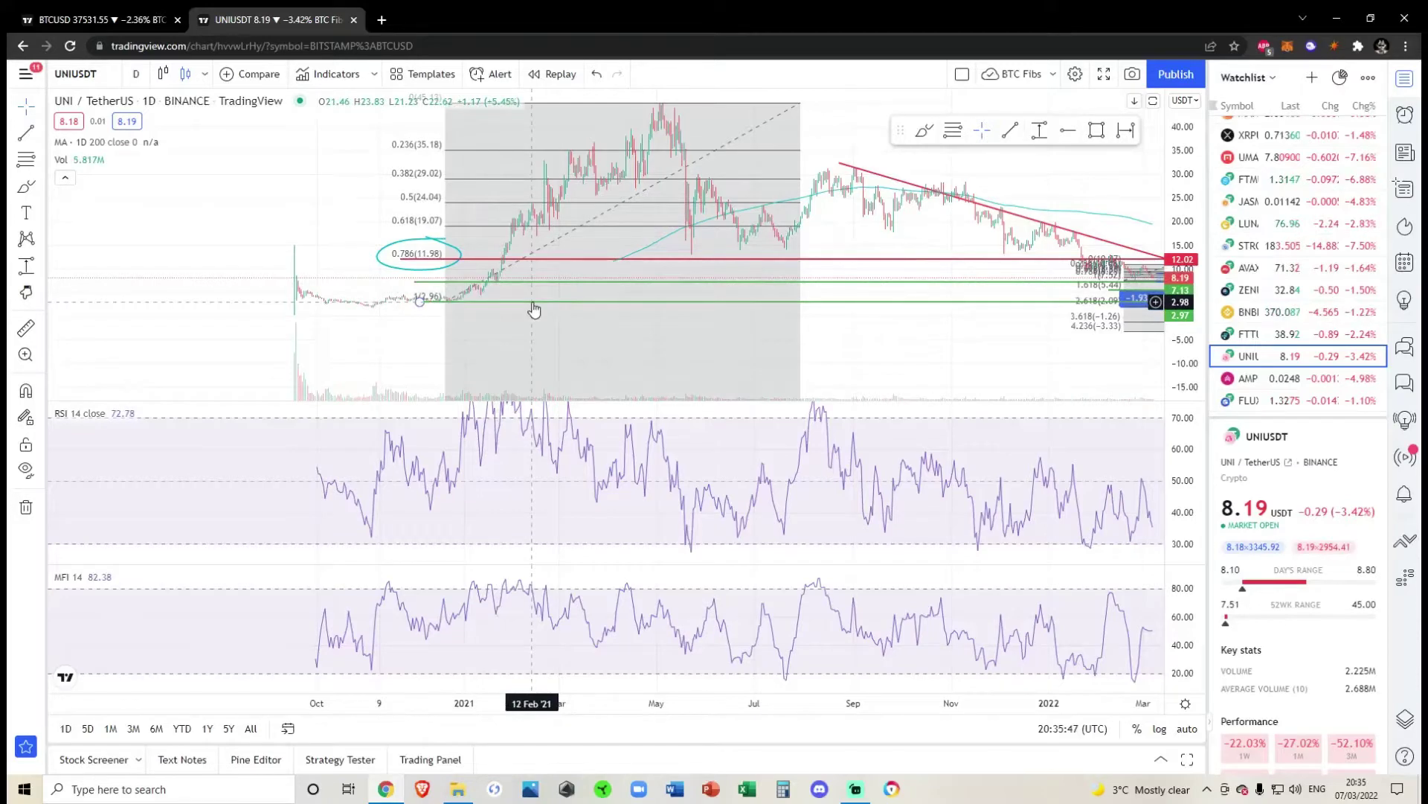
# Step: Compare the latest UNIUSDT candles with the 7.13, 5.43 and 2.97 support lines and the short-term Fibonacci extension levels
pyautogui.moveTo(855, 322); pyautogui.dragTo(495, 328)
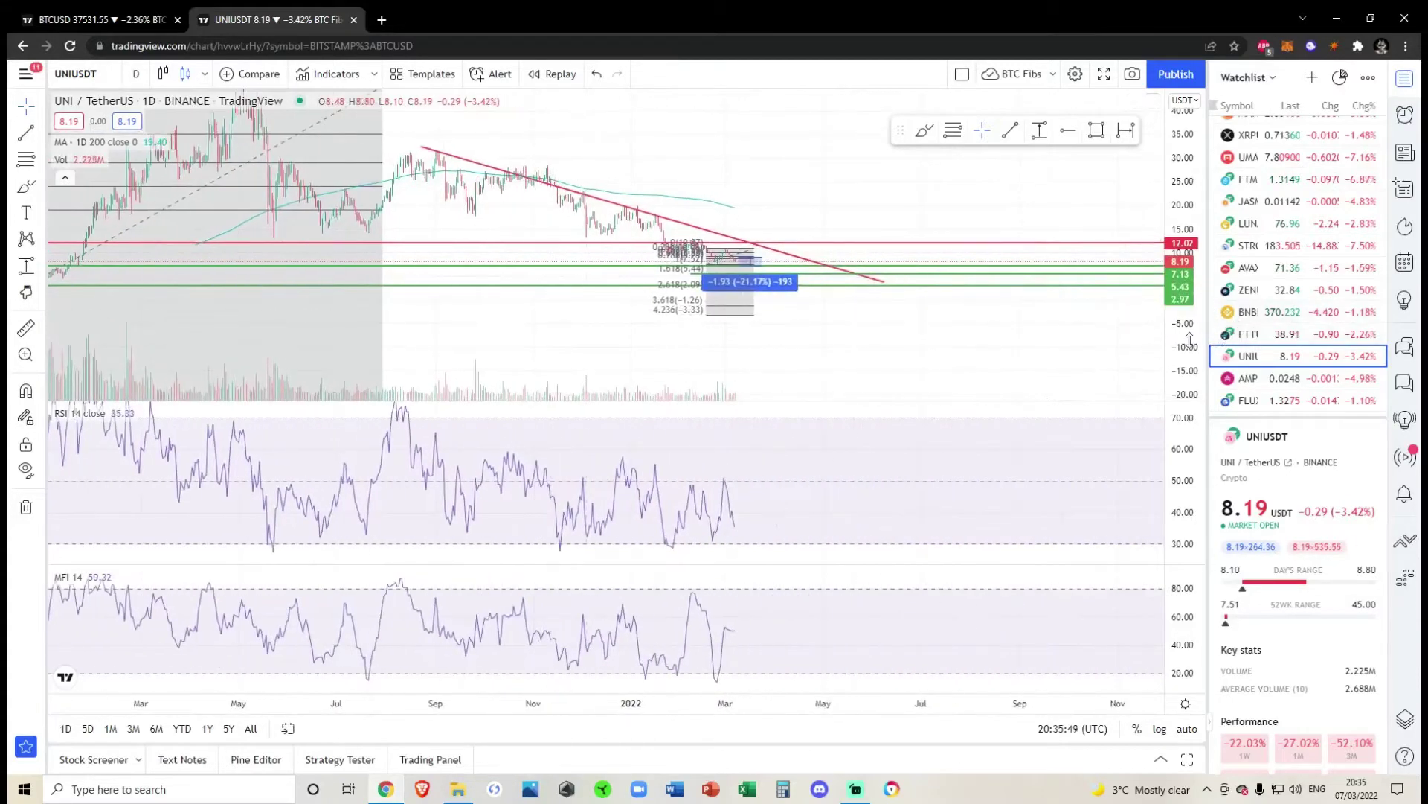
pyautogui.moveTo(1190, 340); pyautogui.dragTo(1189, 160)
pyautogui.scroll(3, 892, 312)
pyautogui.moveTo(782, 331); pyautogui.dragTo(996, 248)
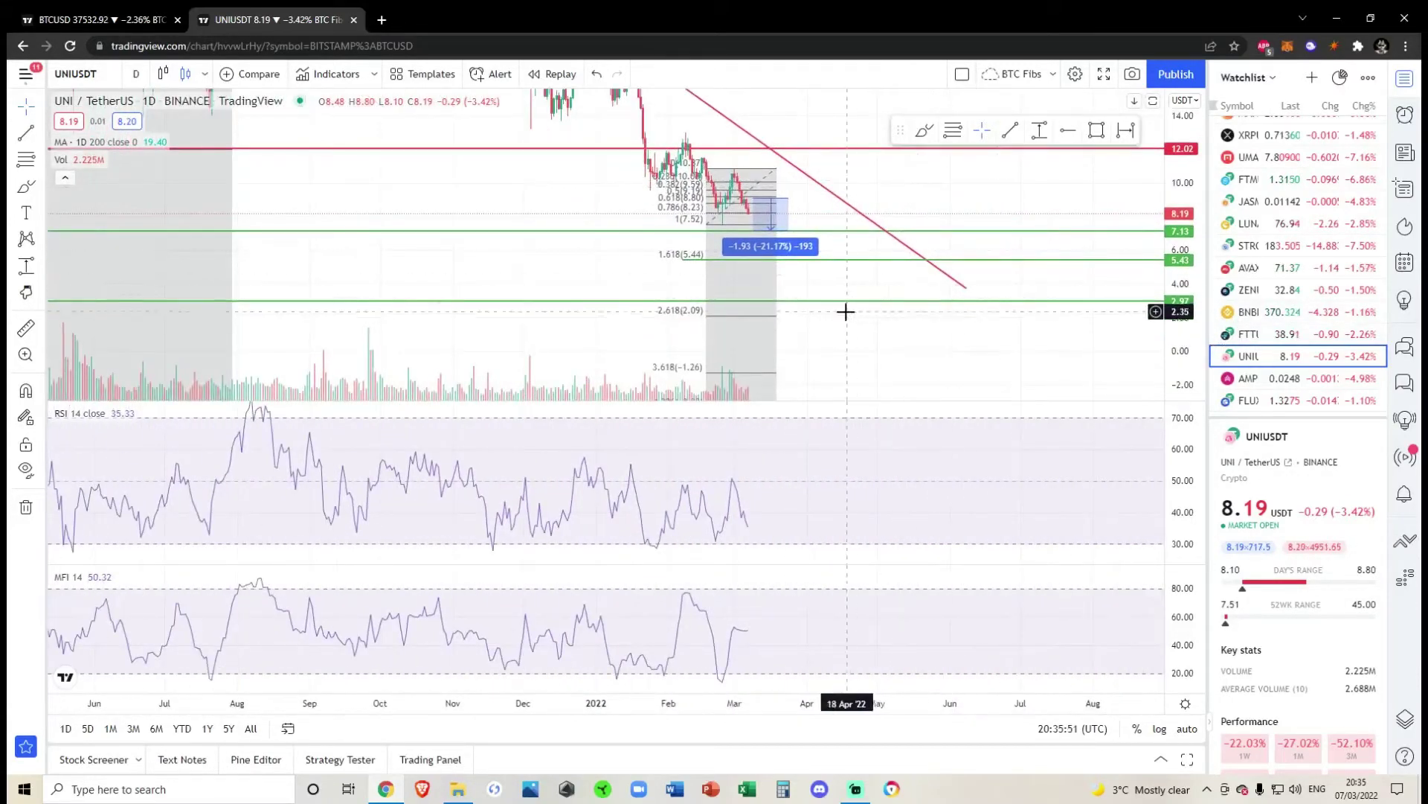
pyautogui.moveTo(849, 315); pyautogui.dragTo(838, 250)
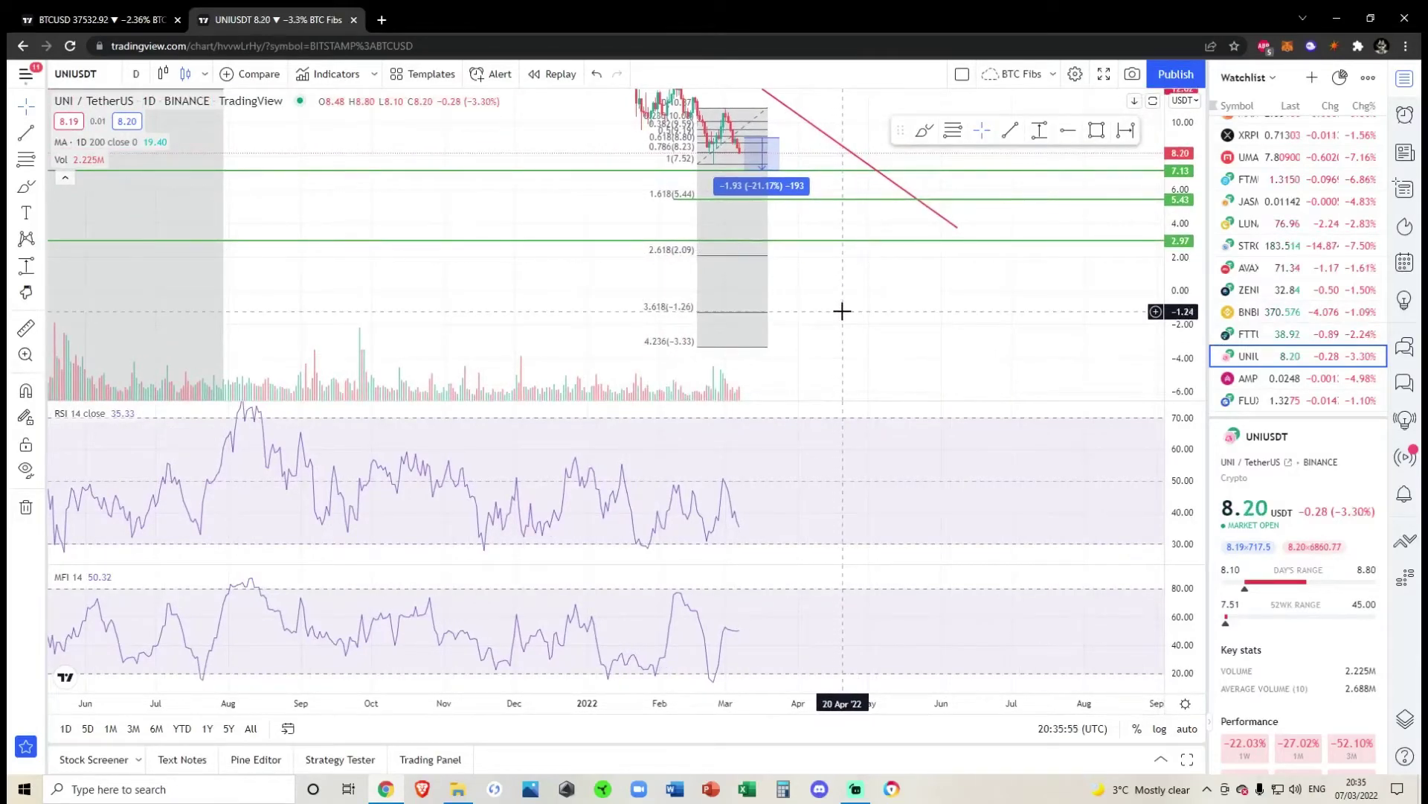
pyautogui.moveTo(871, 279); pyautogui.dragTo(890, 332)
pyautogui.scroll(5, 890, 332)
pyautogui.moveTo(896, 240); pyautogui.dragTo(1129, 300)
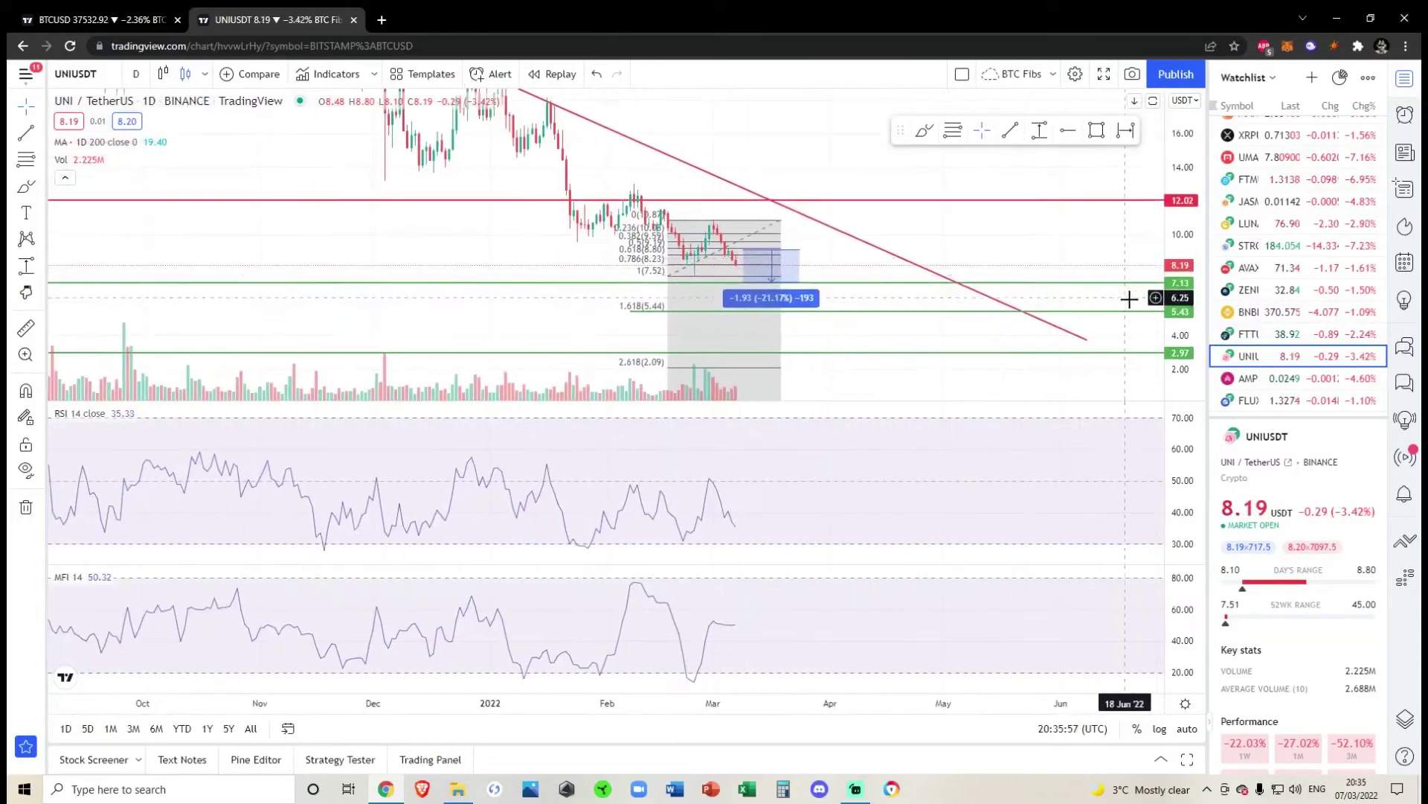
pyautogui.scroll(3, 782, 252)
pyautogui.moveTo(782, 252); pyautogui.dragTo(1077, 236)
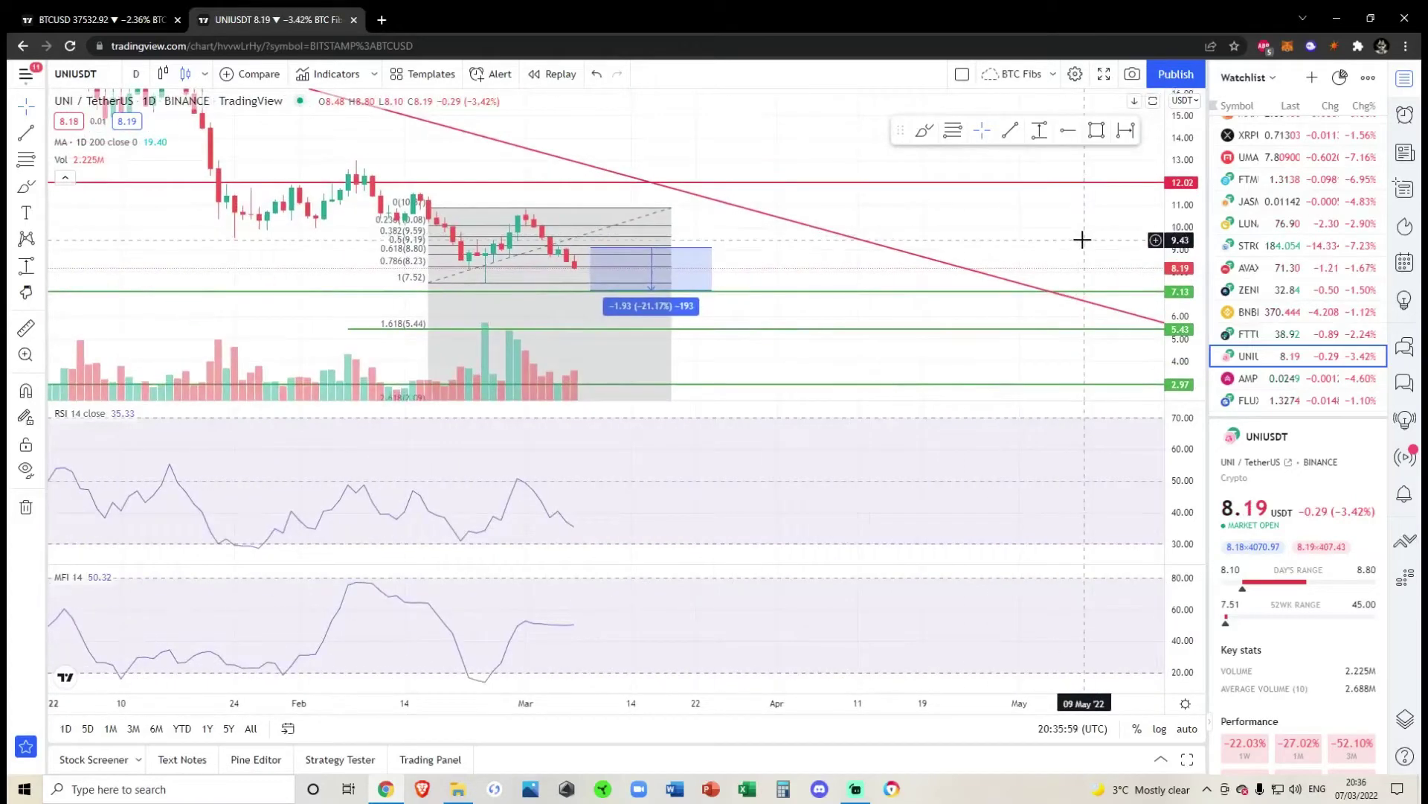
pyautogui.scroll(4, 963, 233)
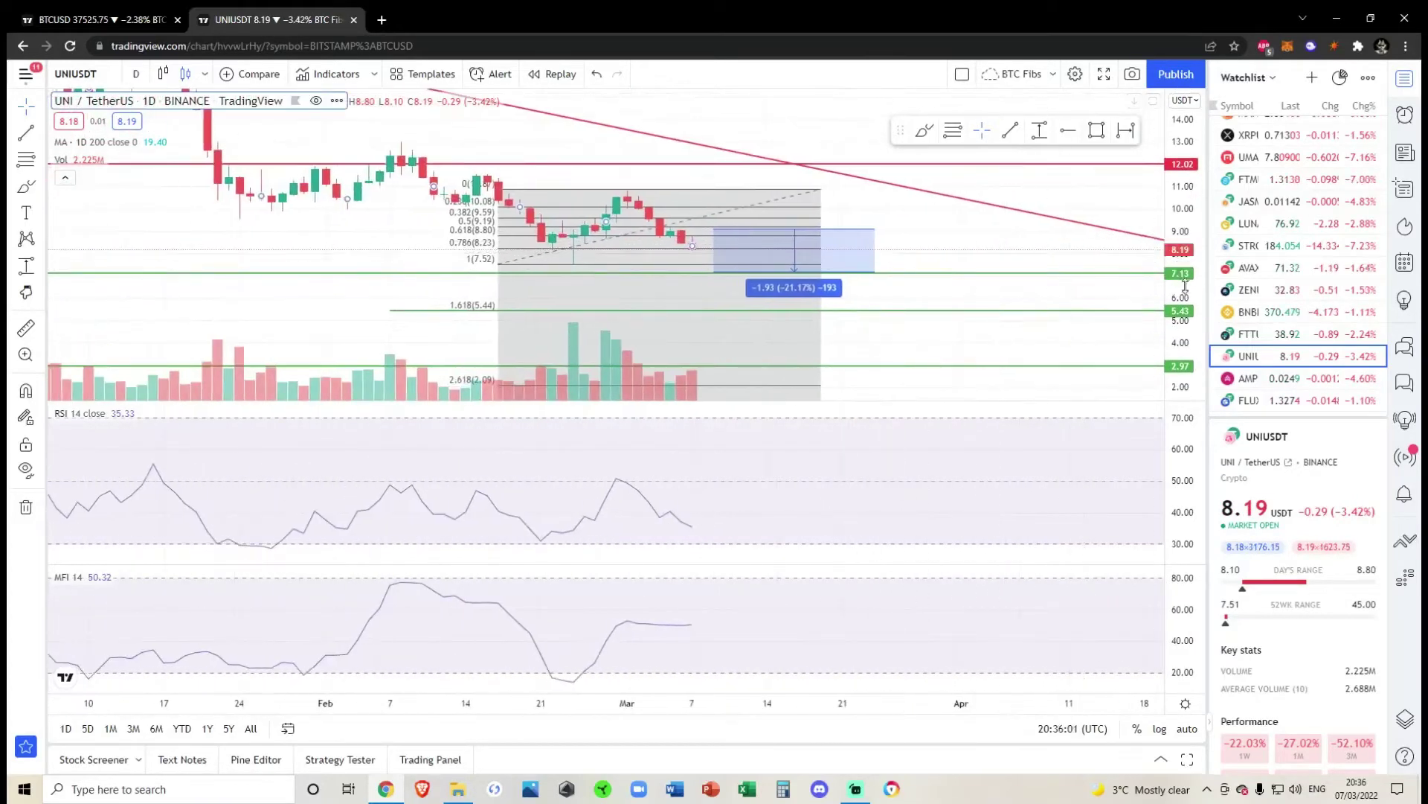
pyautogui.moveTo(1186, 285); pyautogui.dragTo(1185, 191)
pyautogui.moveTo(947, 246); pyautogui.dragTo(968, 253)
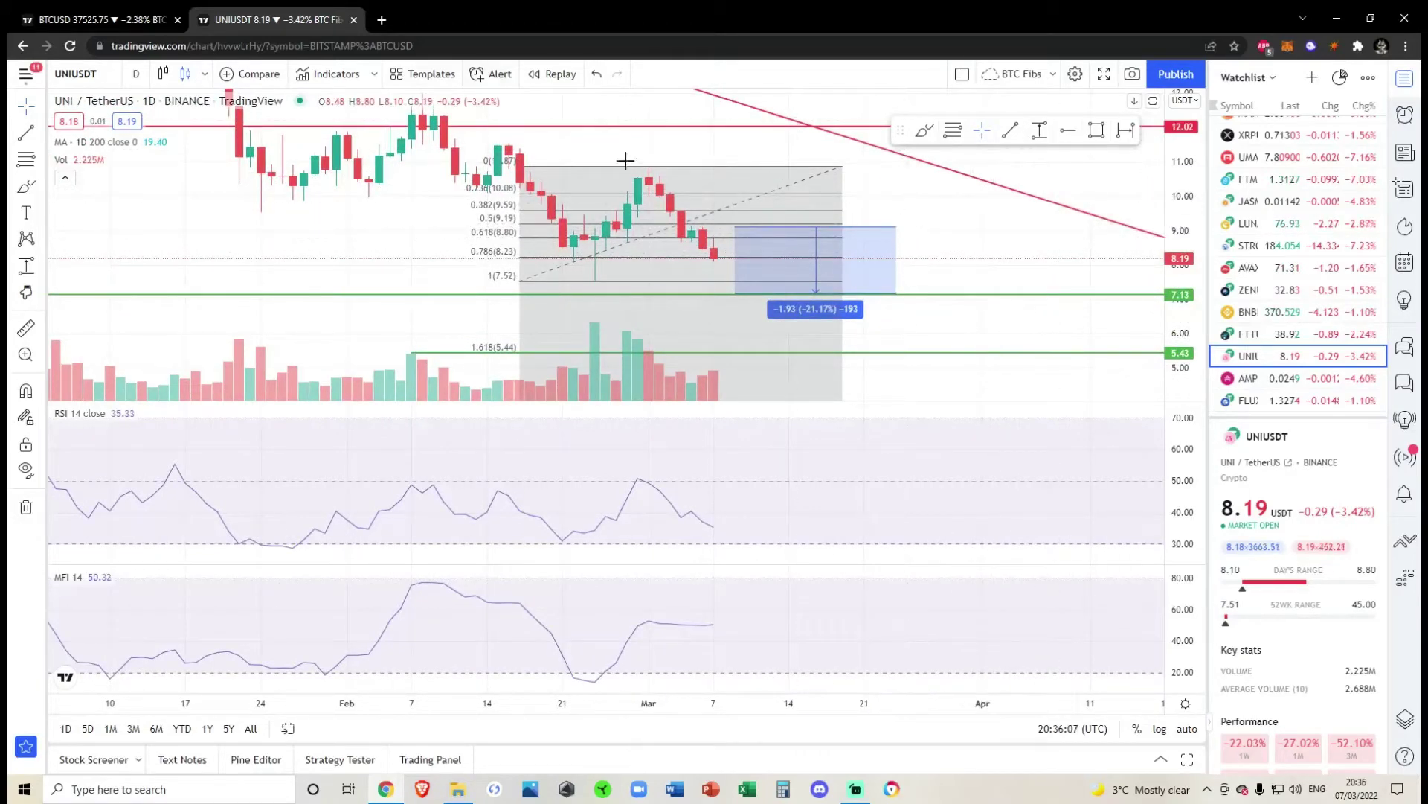
# Step: Check Bitcoin's recent daily price action on the BTCUSD chart for comparison, and return to the UNIUSDT chart
pyautogui.hotkey('ctrl', 'Tab')
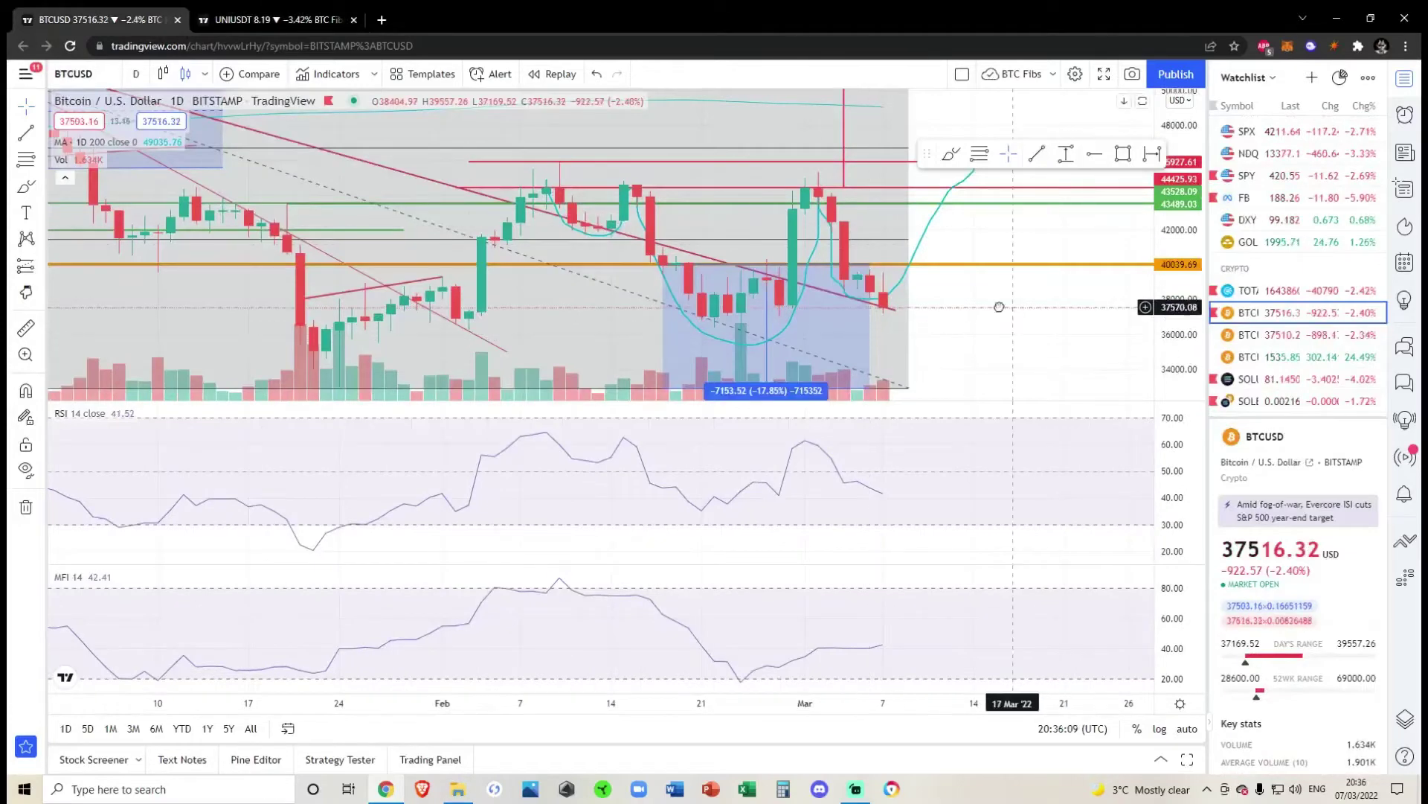
pyautogui.moveTo(998, 306); pyautogui.dragTo(855, 287)
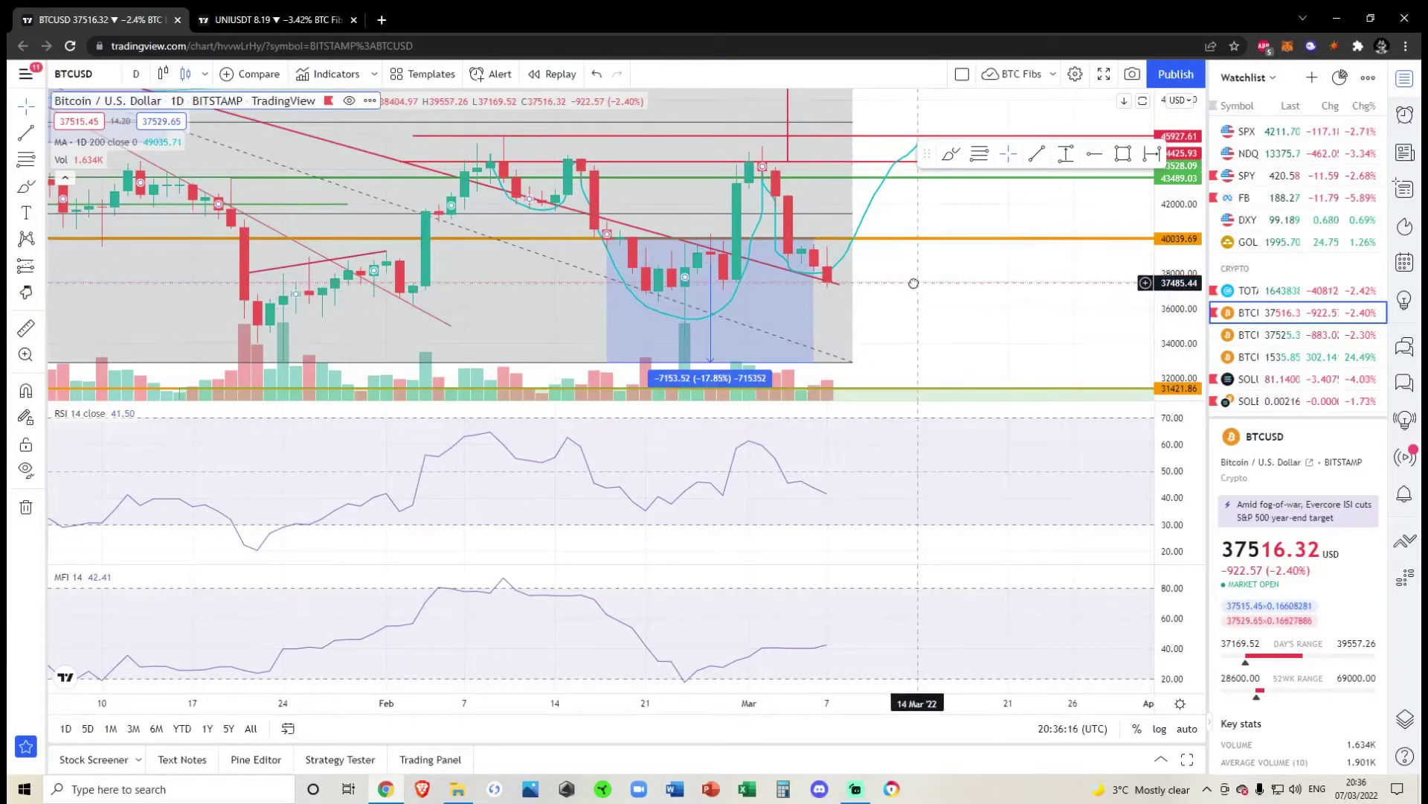
pyautogui.moveTo(915, 284); pyautogui.dragTo(911, 289)
pyautogui.scroll(-5, 1252, 350)
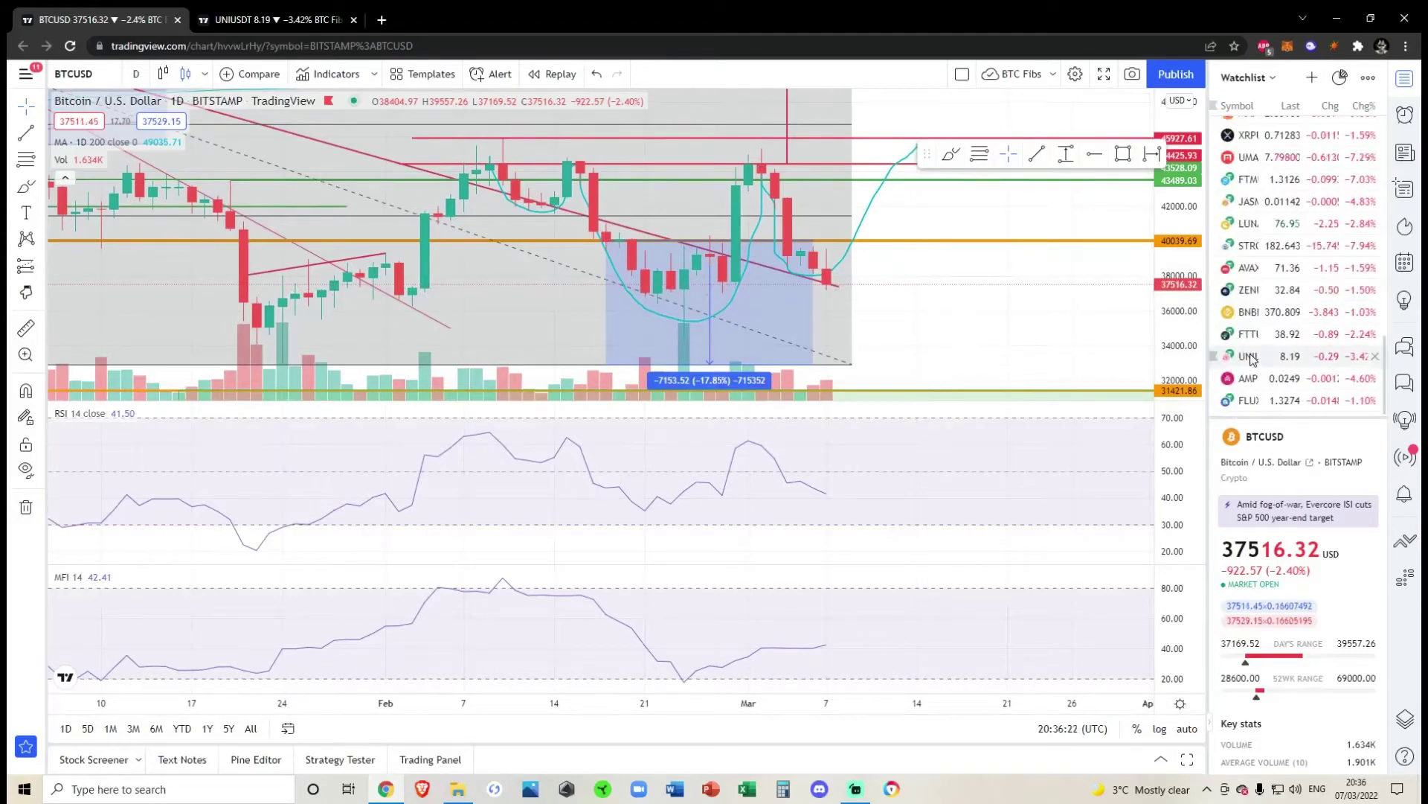
pyautogui.scroll(5, 1252, 359)
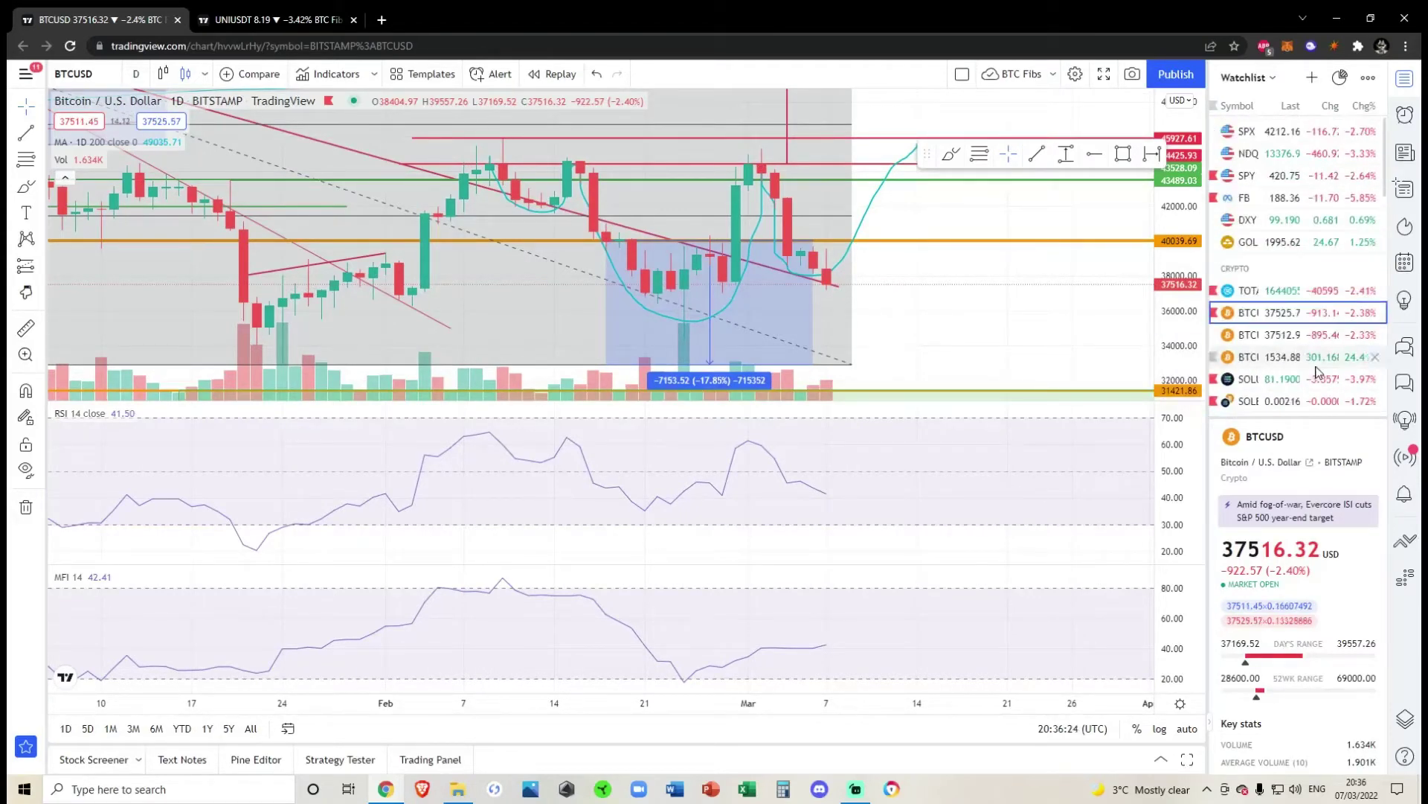
pyautogui.moveTo(944, 257); pyautogui.dragTo(964, 256)
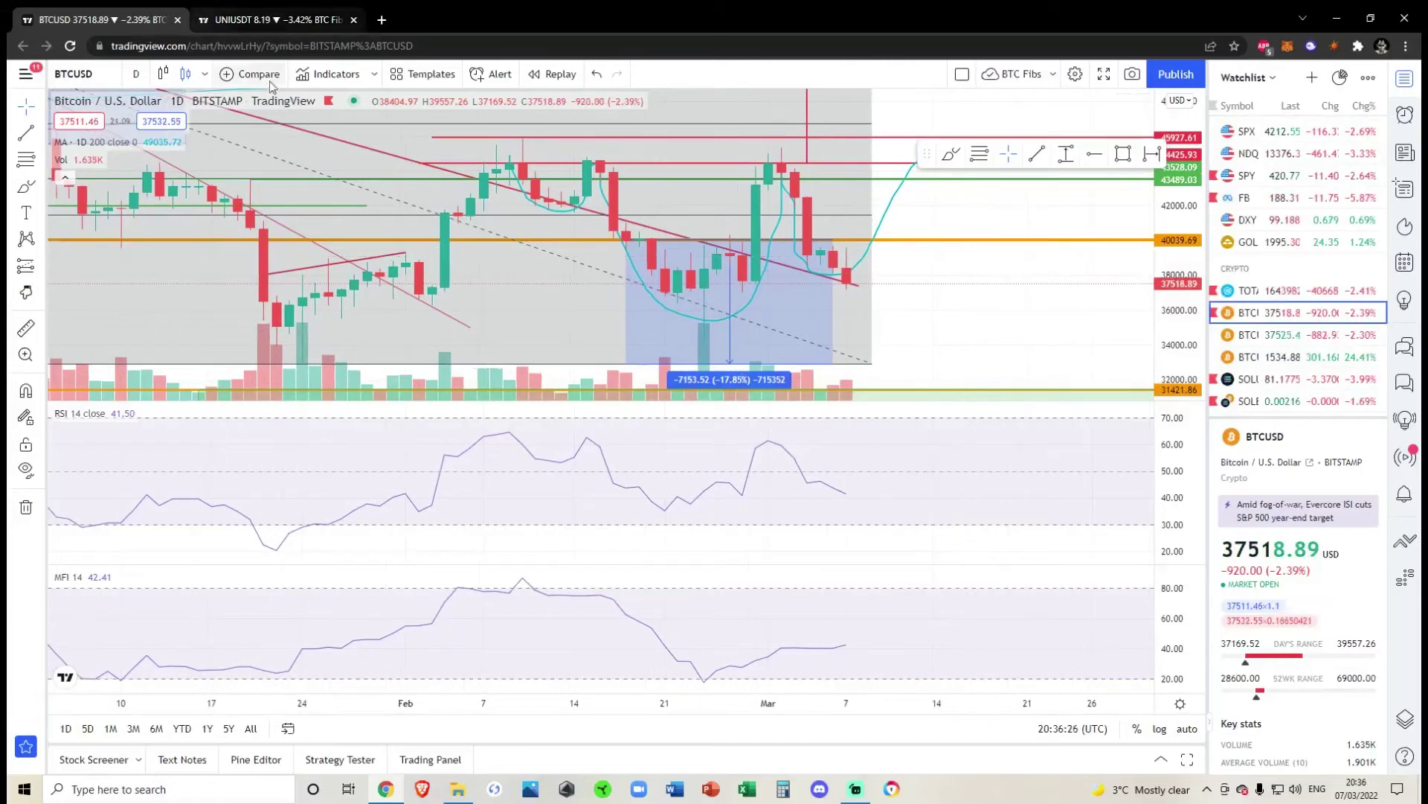
pyautogui.click(247, 13)
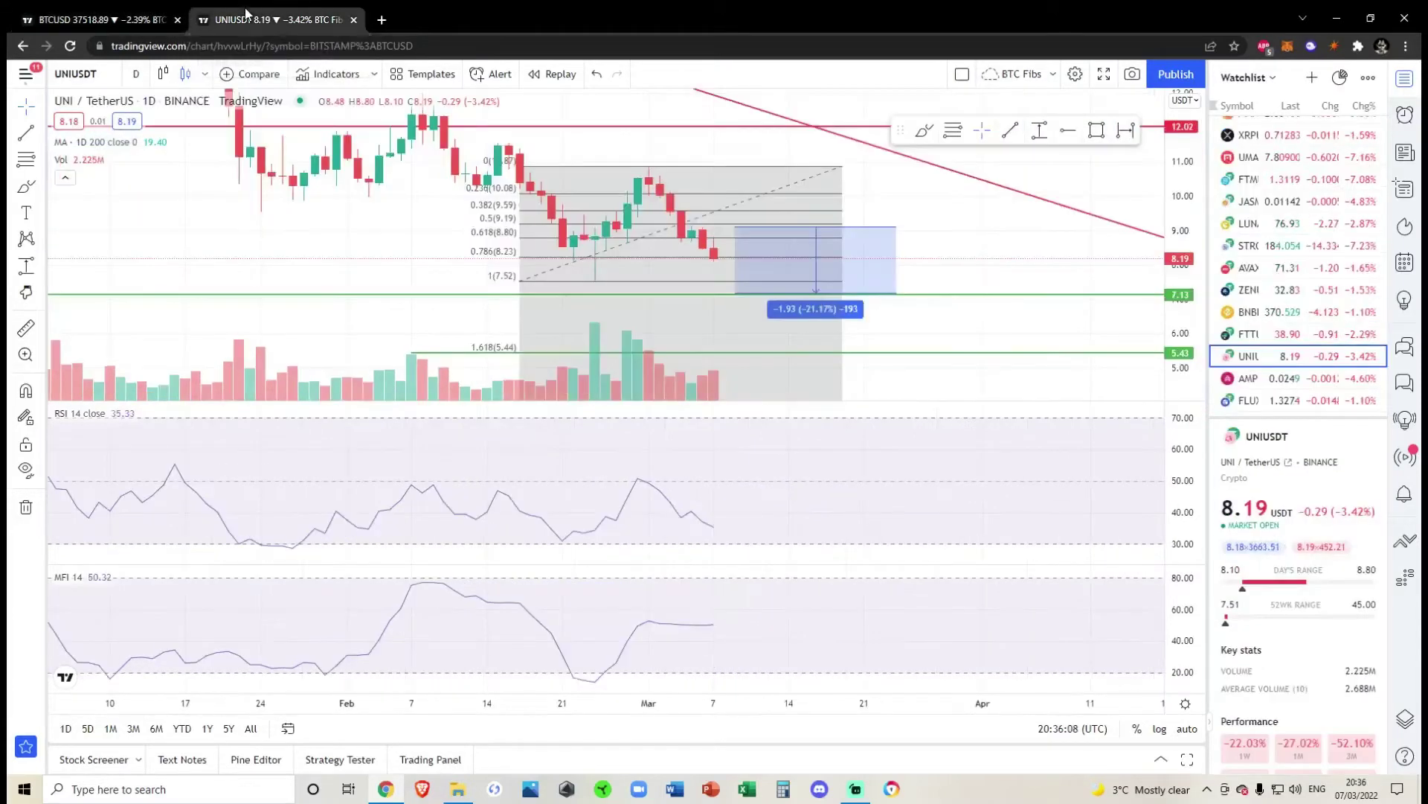
# Step: Try moving the start of the existing price range to the latest price of 8.19 above the 7.13 support, and undo it
pyautogui.moveTo(944, 297); pyautogui.dragTo(992, 253)
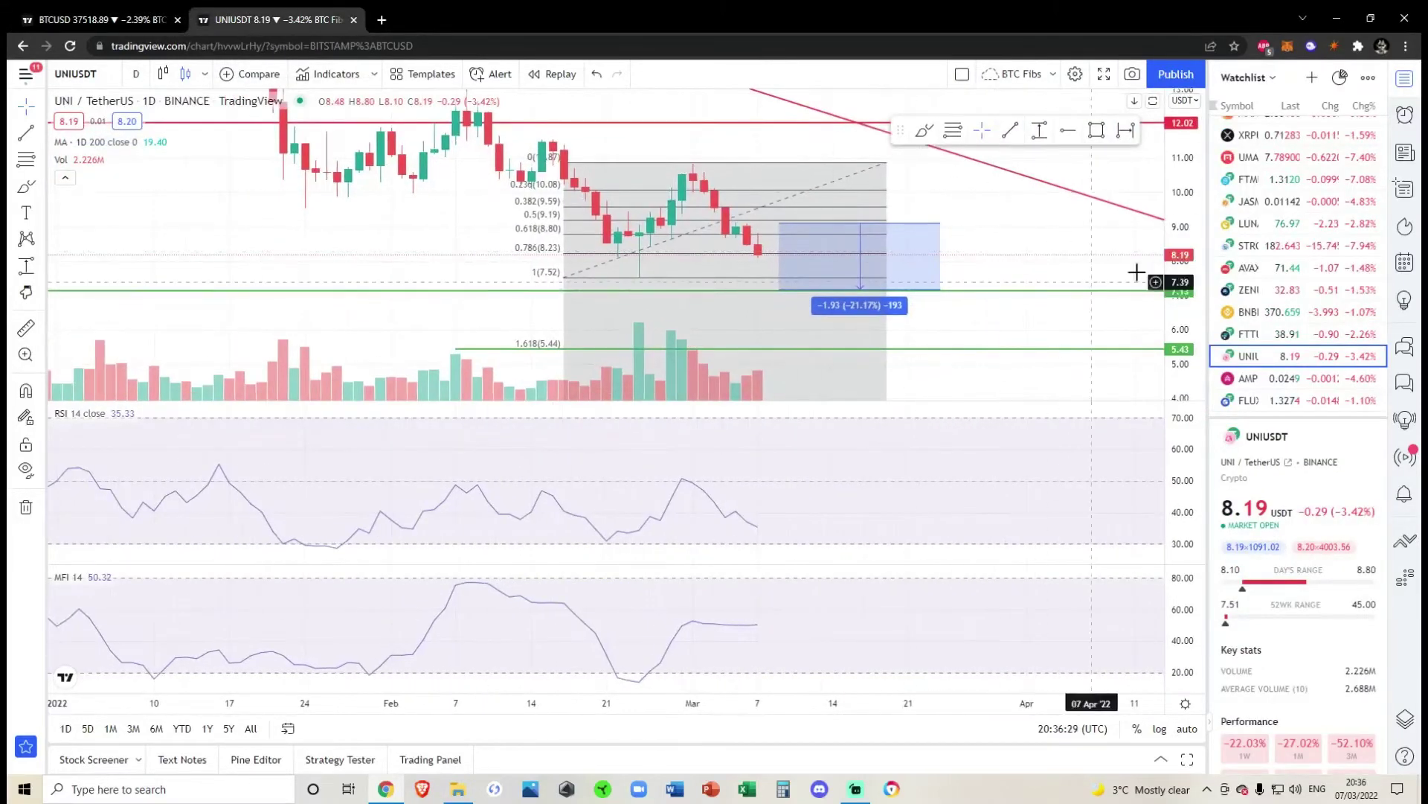
pyautogui.moveTo(1187, 259); pyautogui.dragTo(1187, 211)
pyautogui.scroll(3, 1083, 270)
pyautogui.moveTo(960, 246); pyautogui.dragTo(1040, 229)
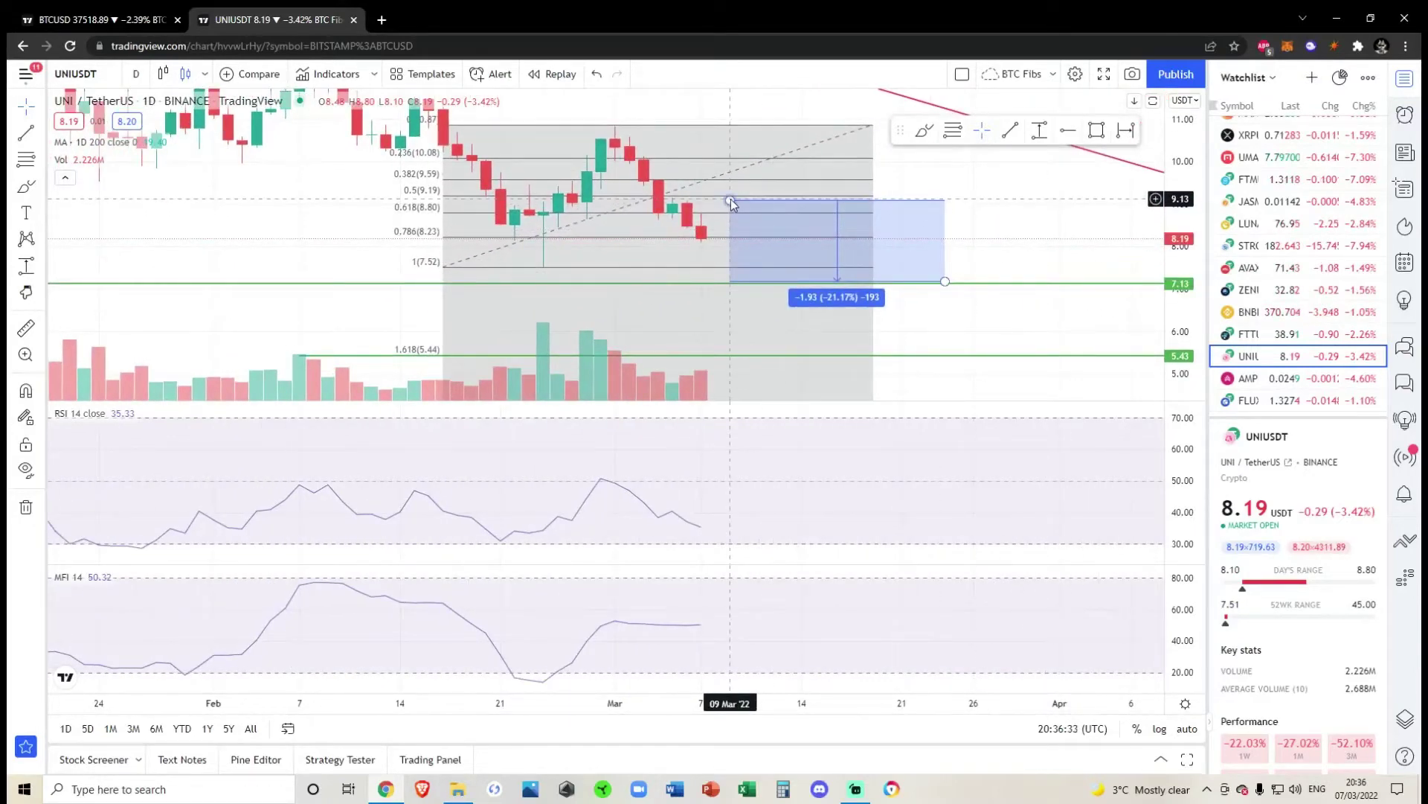
pyautogui.moveTo(730, 202); pyautogui.dragTo(707, 238)
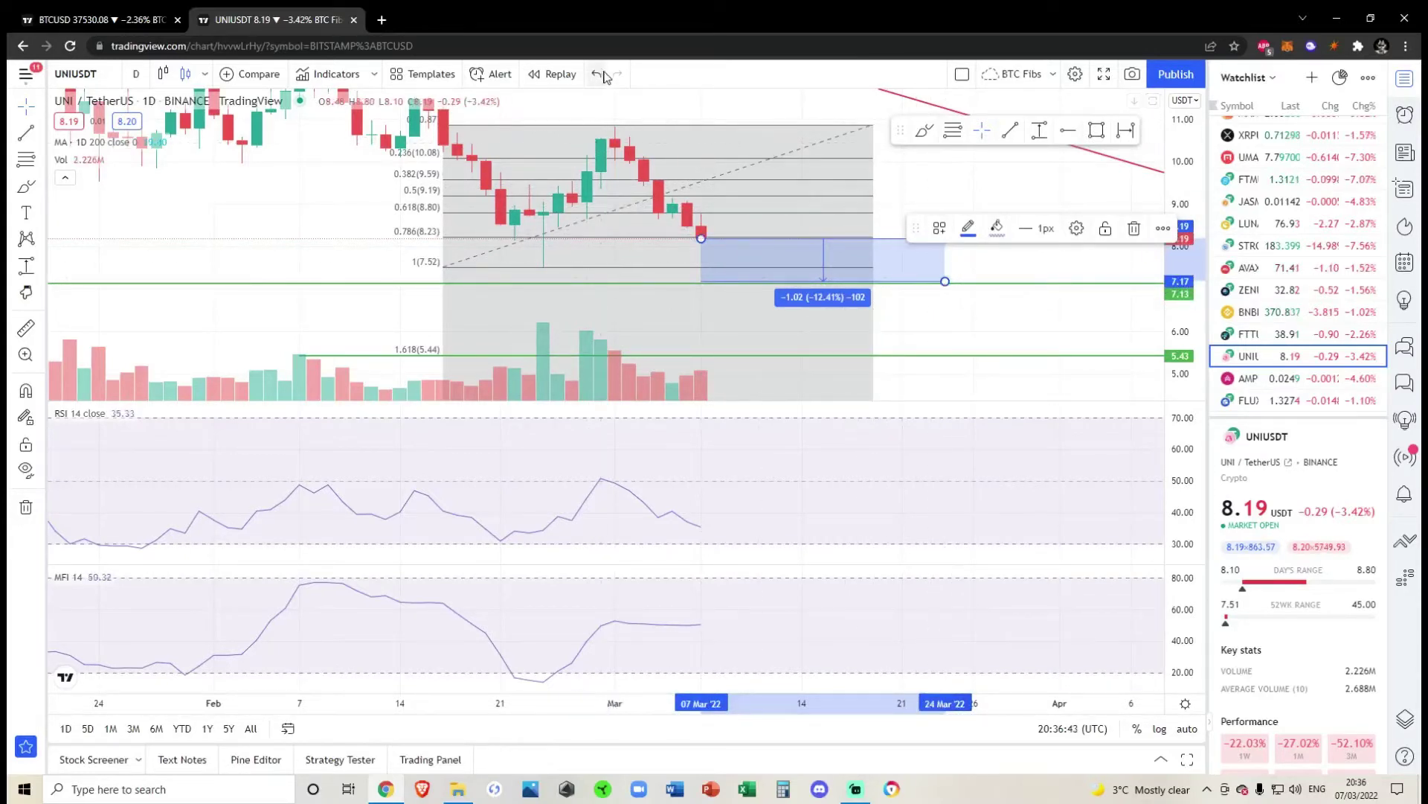
pyautogui.hotkey('ctrl', 'z')
# Step: Add a price range measuring the drop from the 7.13 support line down to the 5.43 support line
pyautogui.moveTo(1025, 199); pyautogui.dragTo(955, 146)
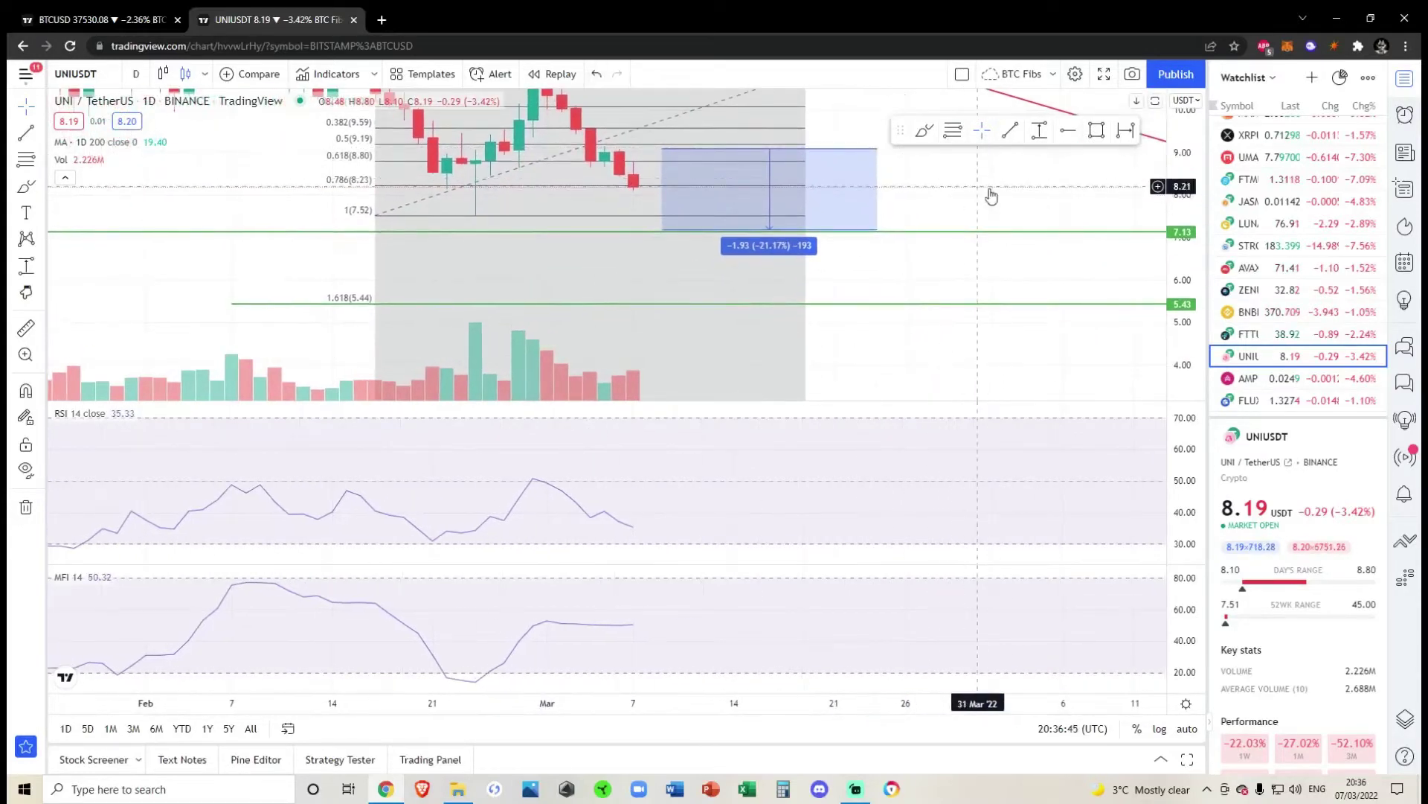
pyautogui.scroll(-1, 992, 194)
pyautogui.click(1039, 129)
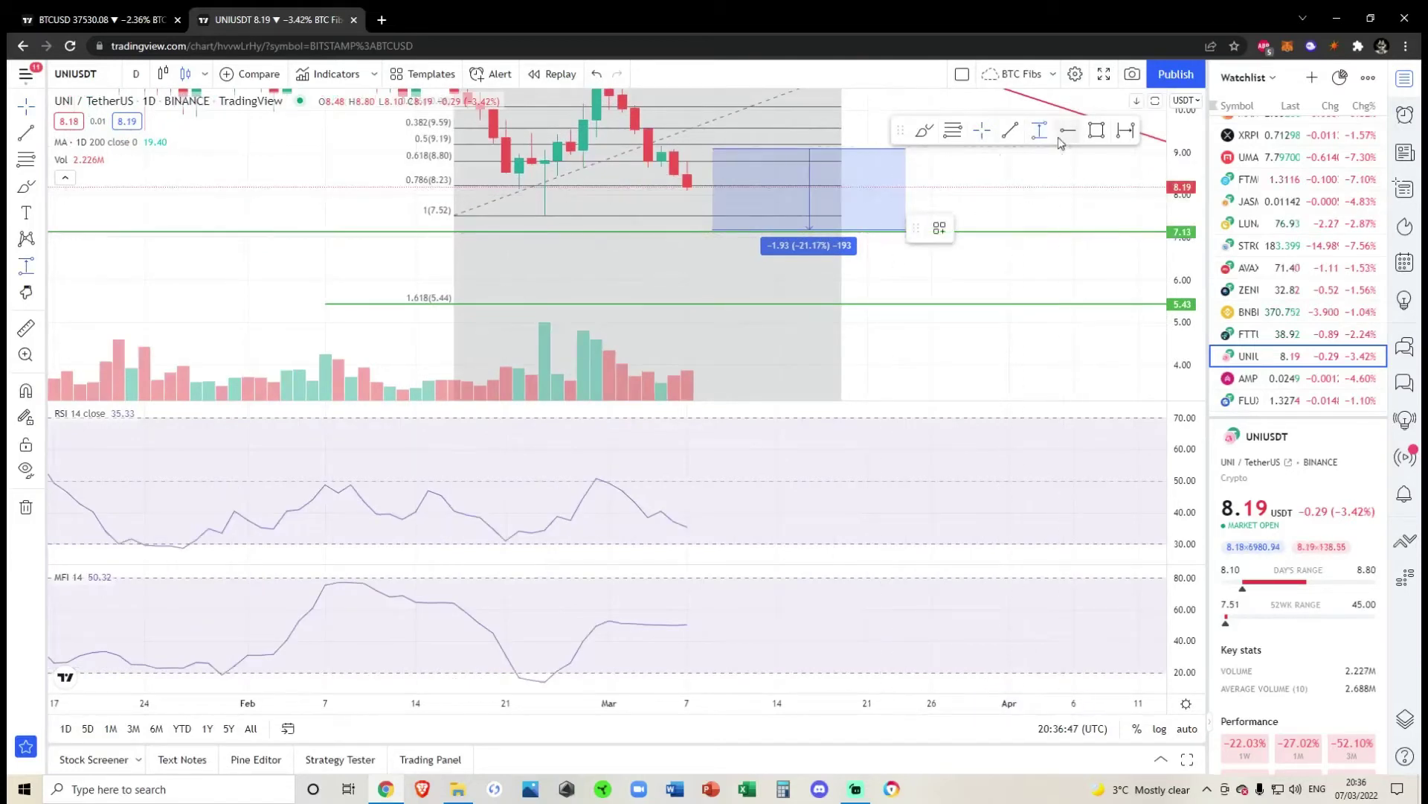
pyautogui.click(854, 232)
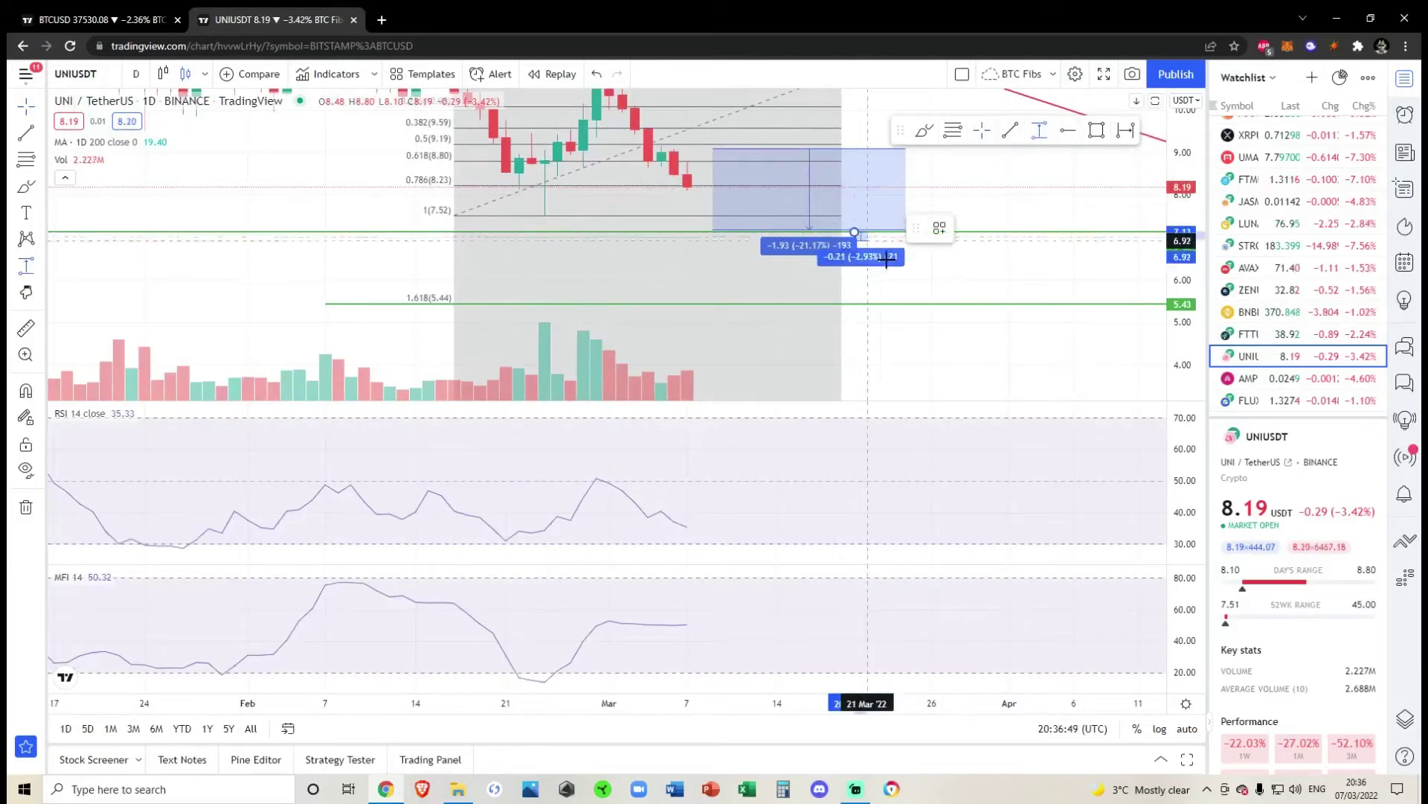
pyautogui.click(917, 302)
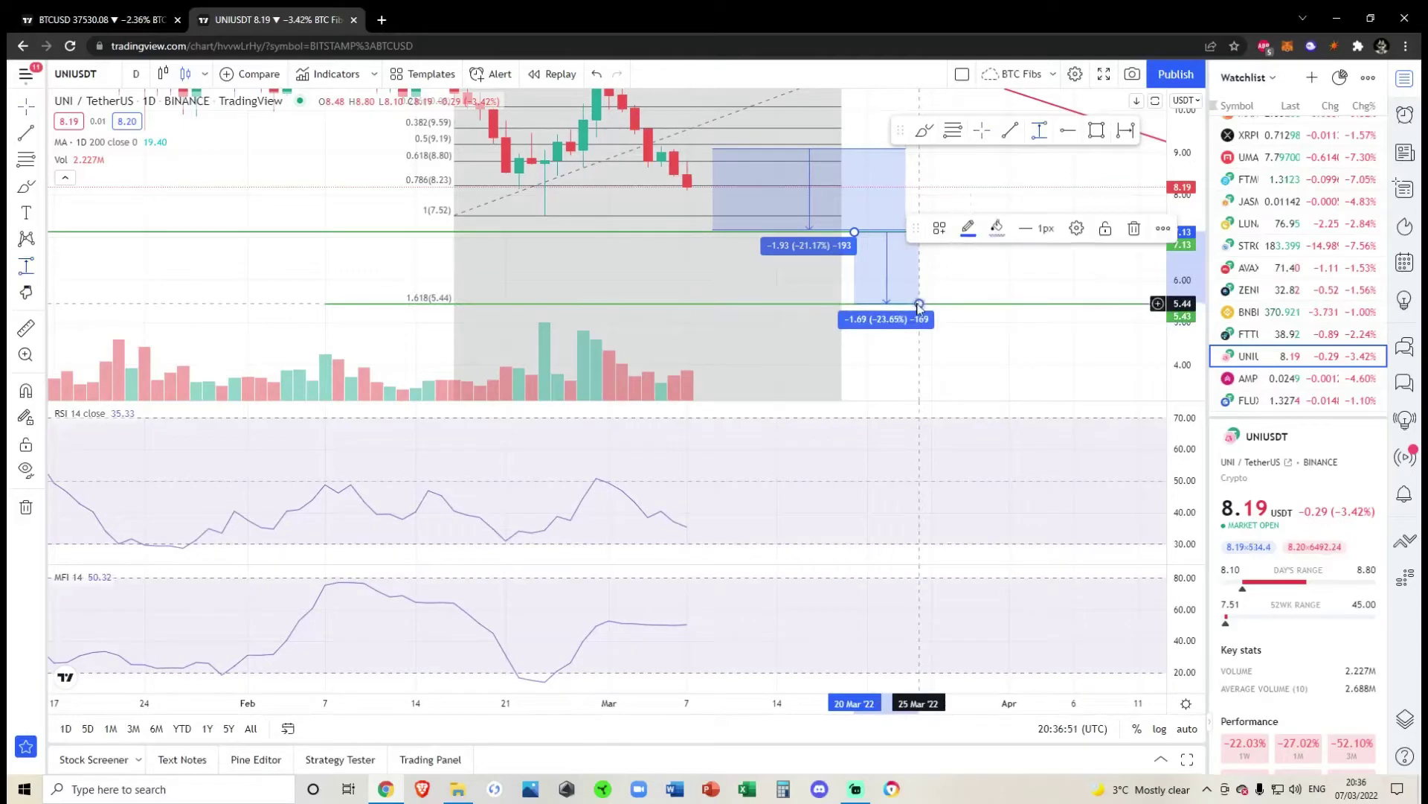
# Step: Extend the lower price range past the 2.97 support line down to the short-term 2.618 Fibonacci extension at 2.09
pyautogui.scroll(-4, 919, 304)
pyautogui.moveTo(1072, 263); pyautogui.dragTo(946, 294)
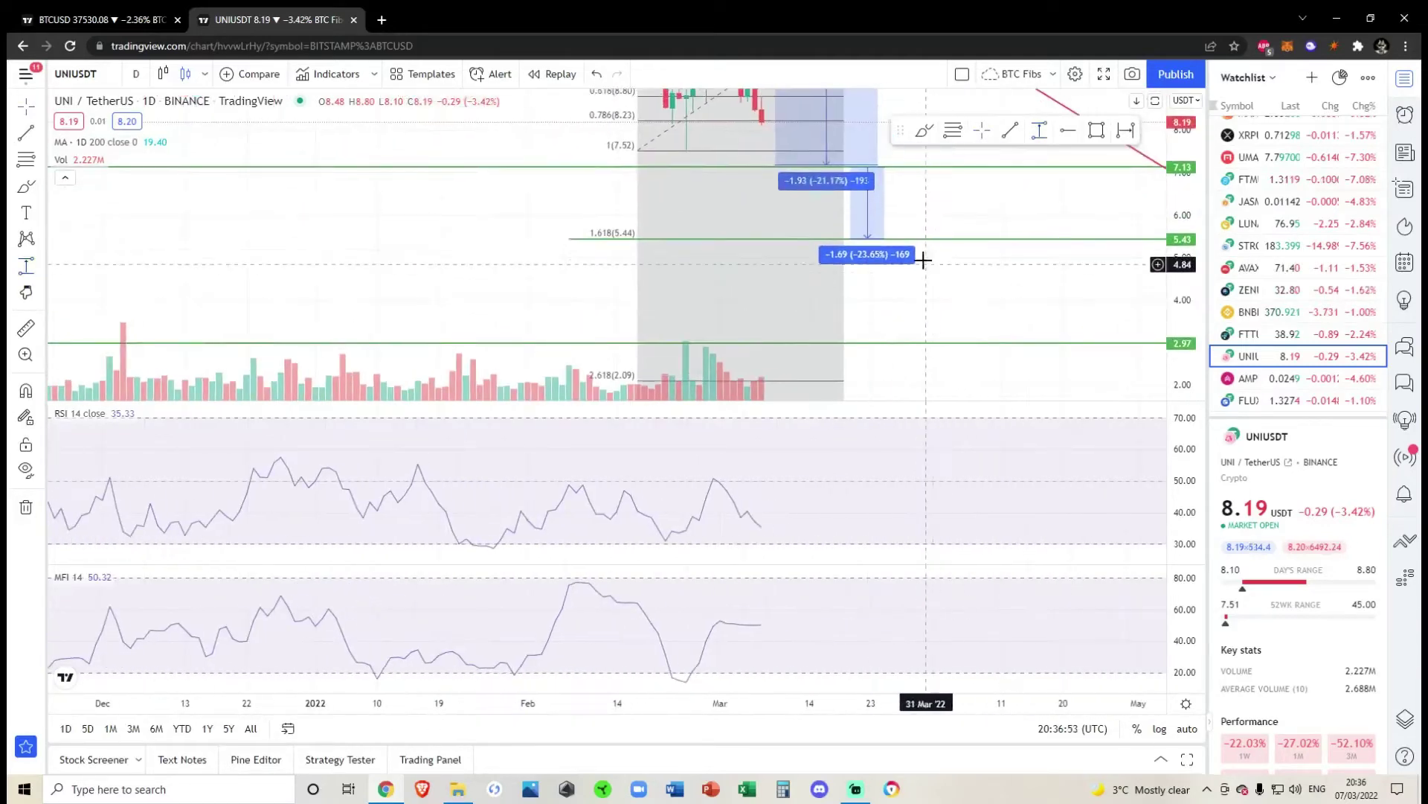
pyautogui.moveTo(885, 238); pyautogui.dragTo(940, 348)
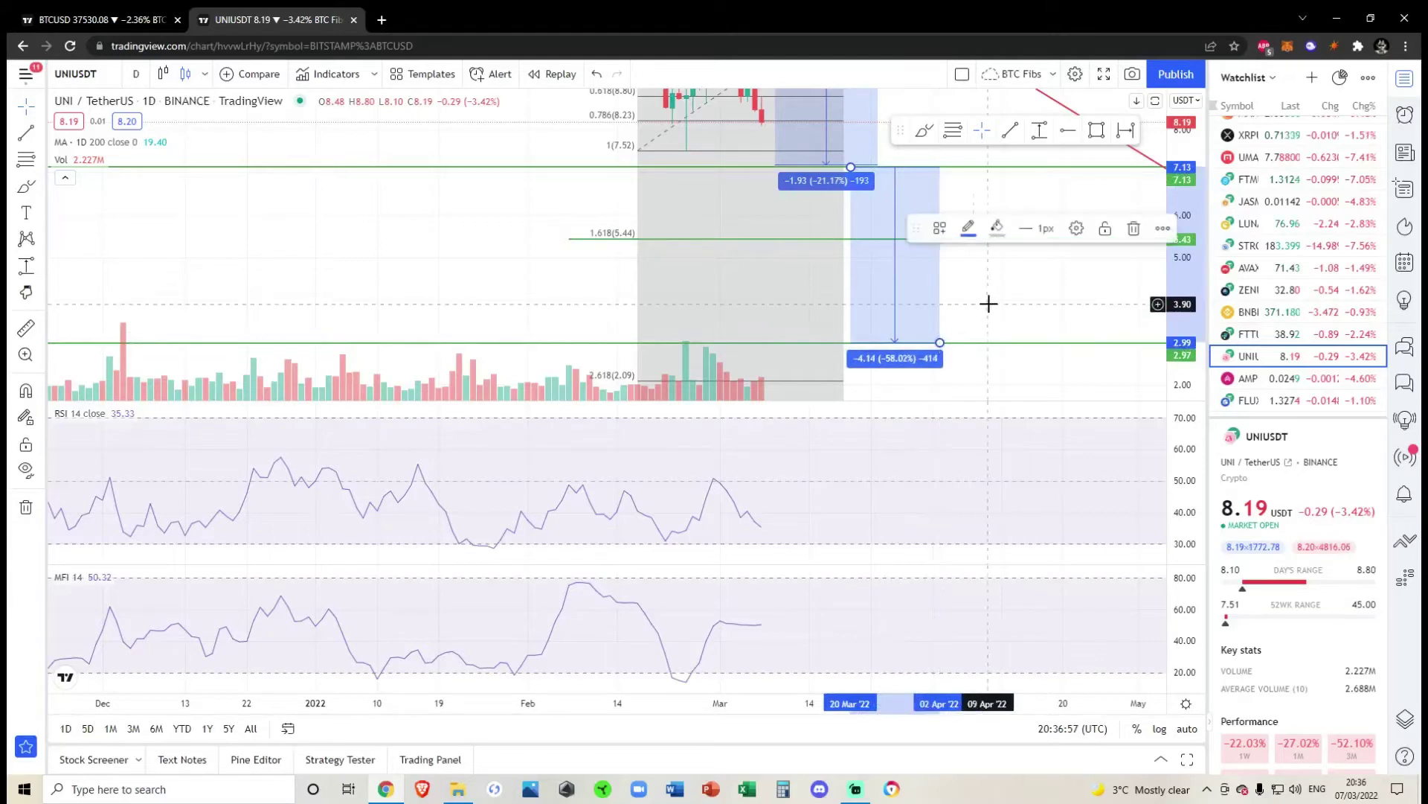
pyautogui.moveTo(989, 303); pyautogui.dragTo(915, 233)
pyautogui.moveTo(875, 295); pyautogui.dragTo(906, 338)
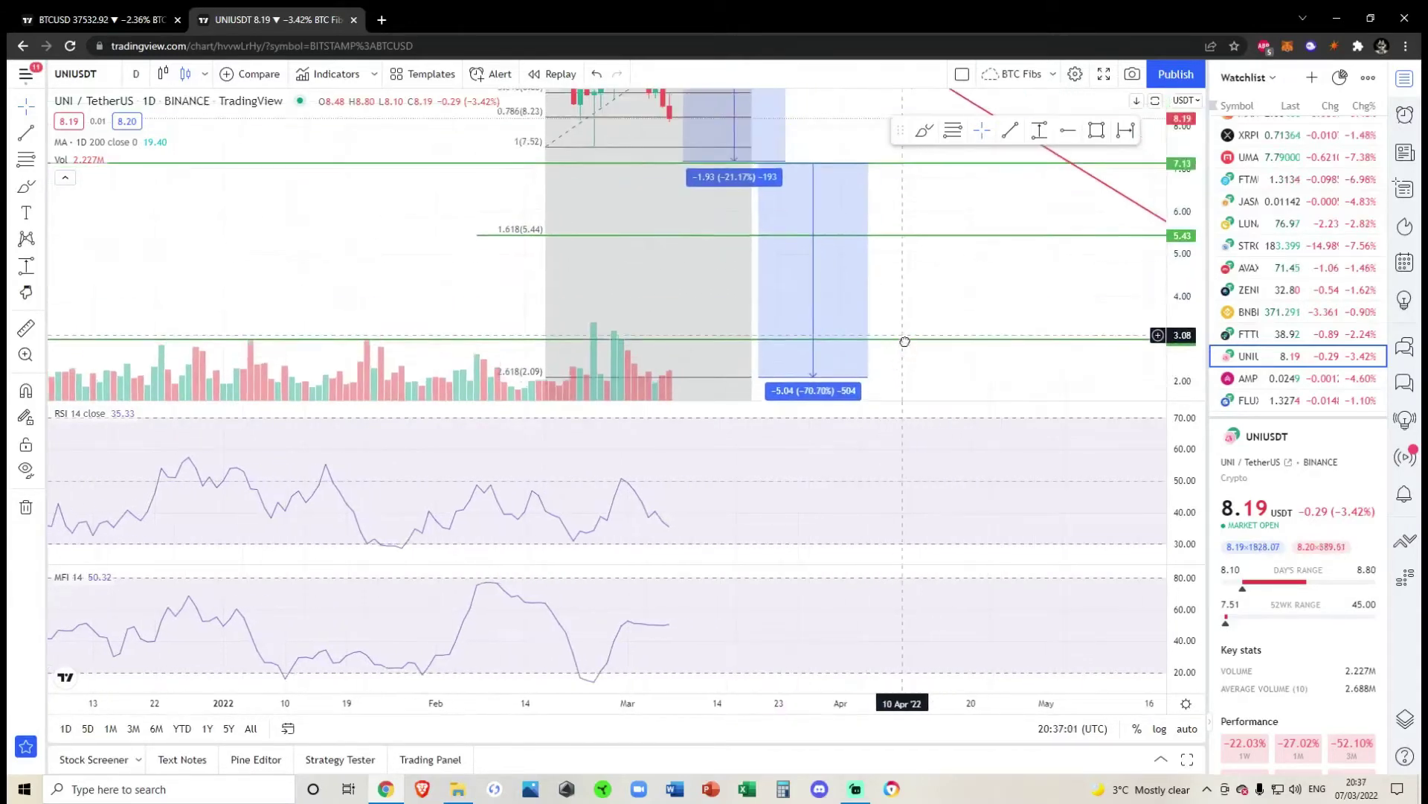
# Step: Compare the two measured drops with the latest candles, the green support lines and the short-term Fibonacci extensions
pyautogui.scroll(-5, 1161, 307)
pyautogui.moveTo(1177, 307); pyautogui.dragTo(1177, 402)
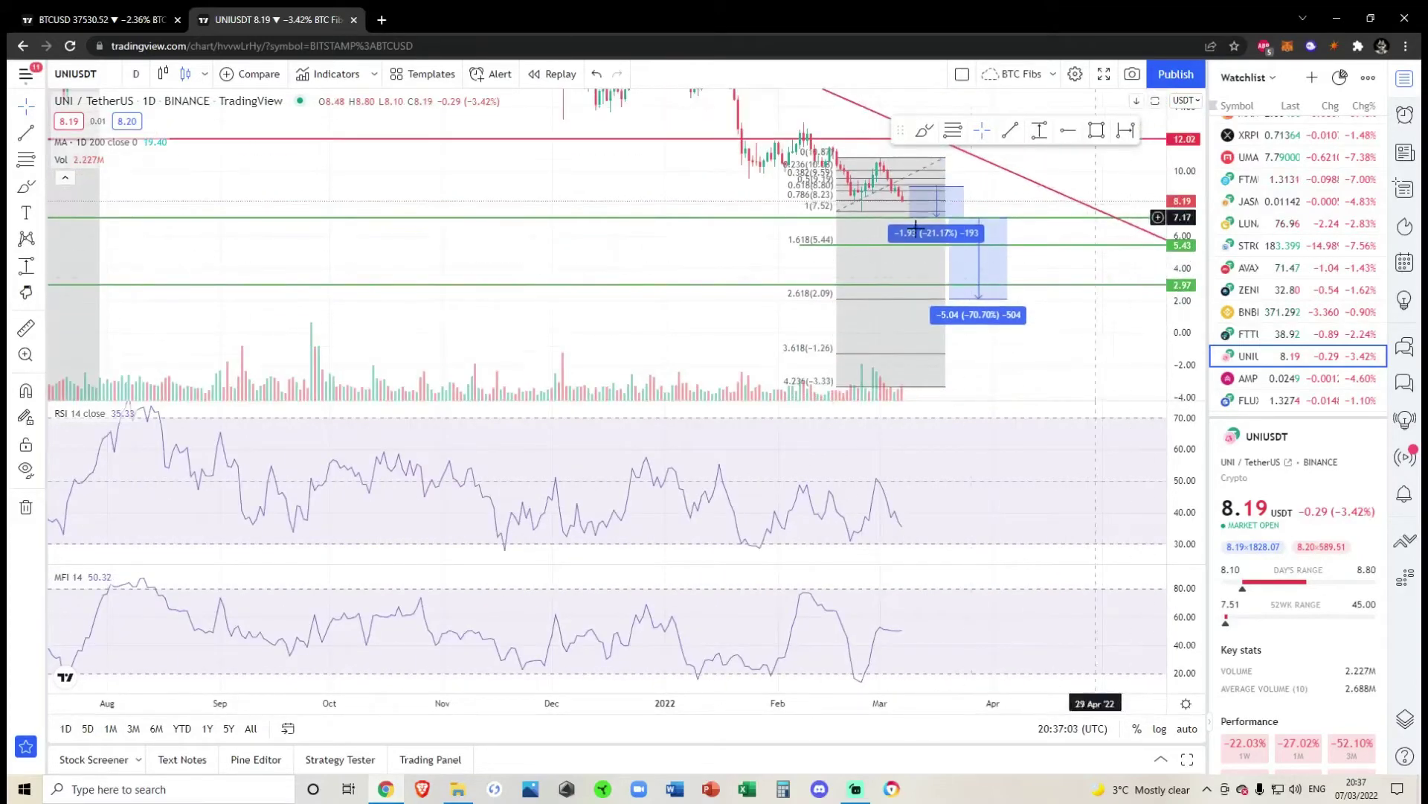
pyautogui.scroll(4, 977, 269)
pyautogui.moveTo(936, 214); pyautogui.dragTo(947, 234)
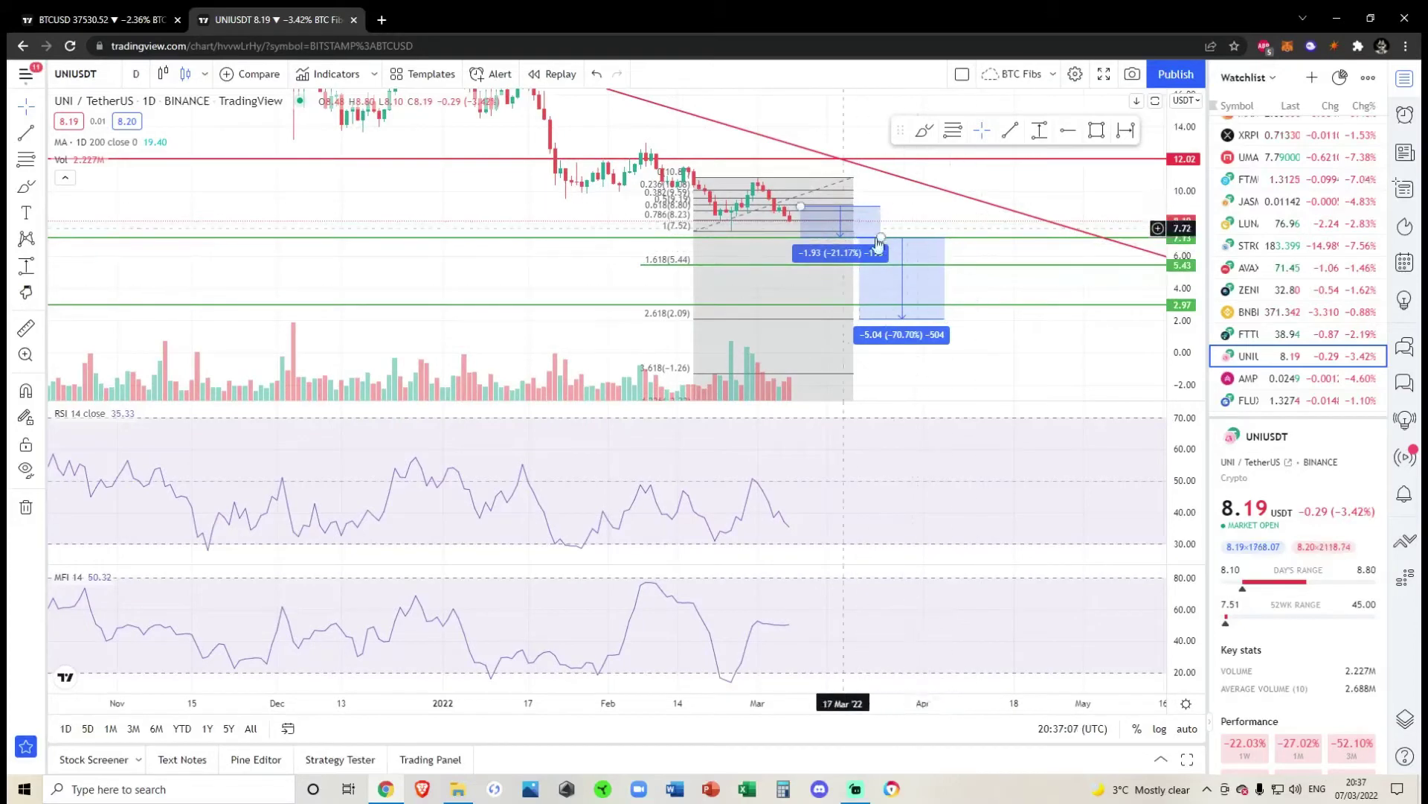
pyautogui.moveTo(905, 227); pyautogui.dragTo(936, 258)
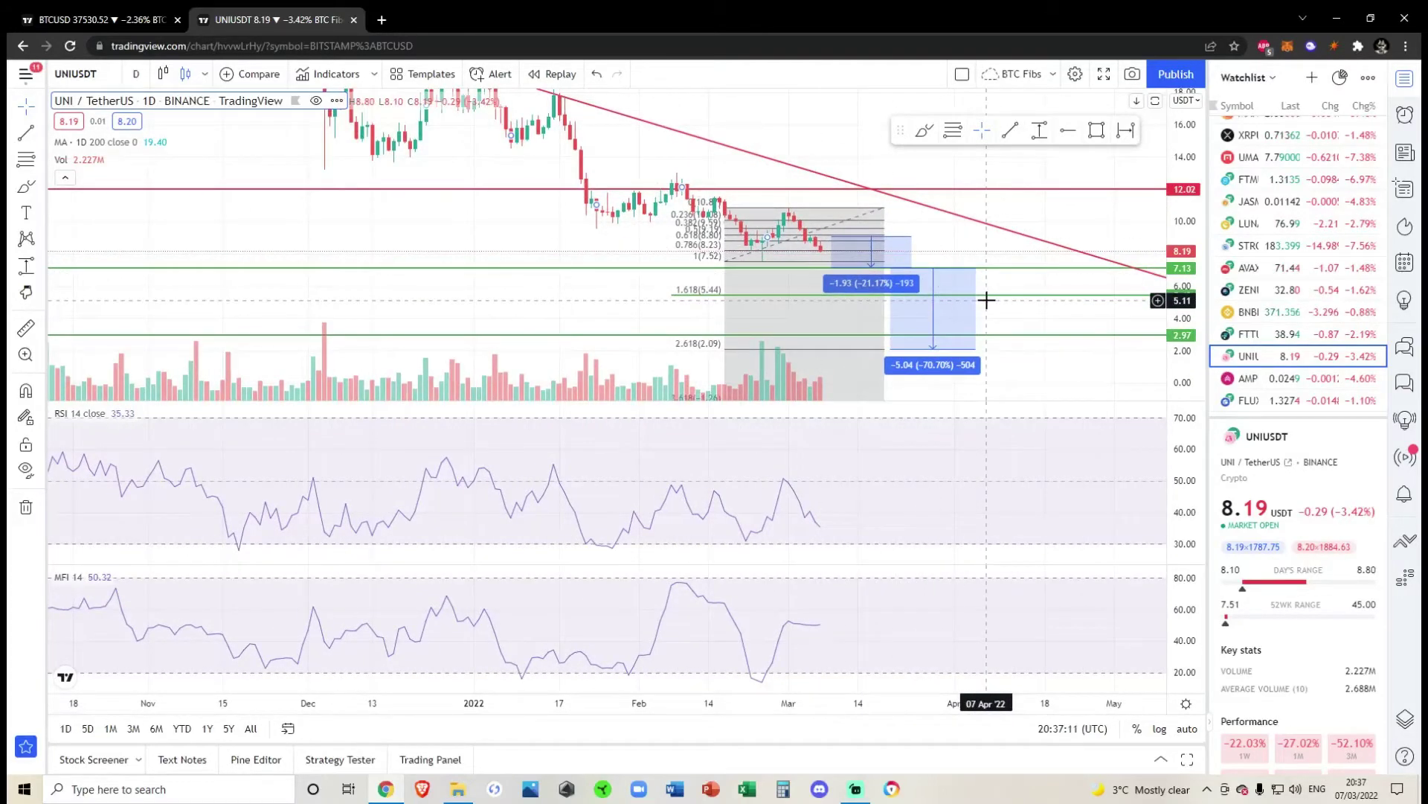
# Step: Trace the descending red trendline from the 2021 peak down to the recent candles and the 12.02 resistance line
pyautogui.scroll(-5, 922, 238)
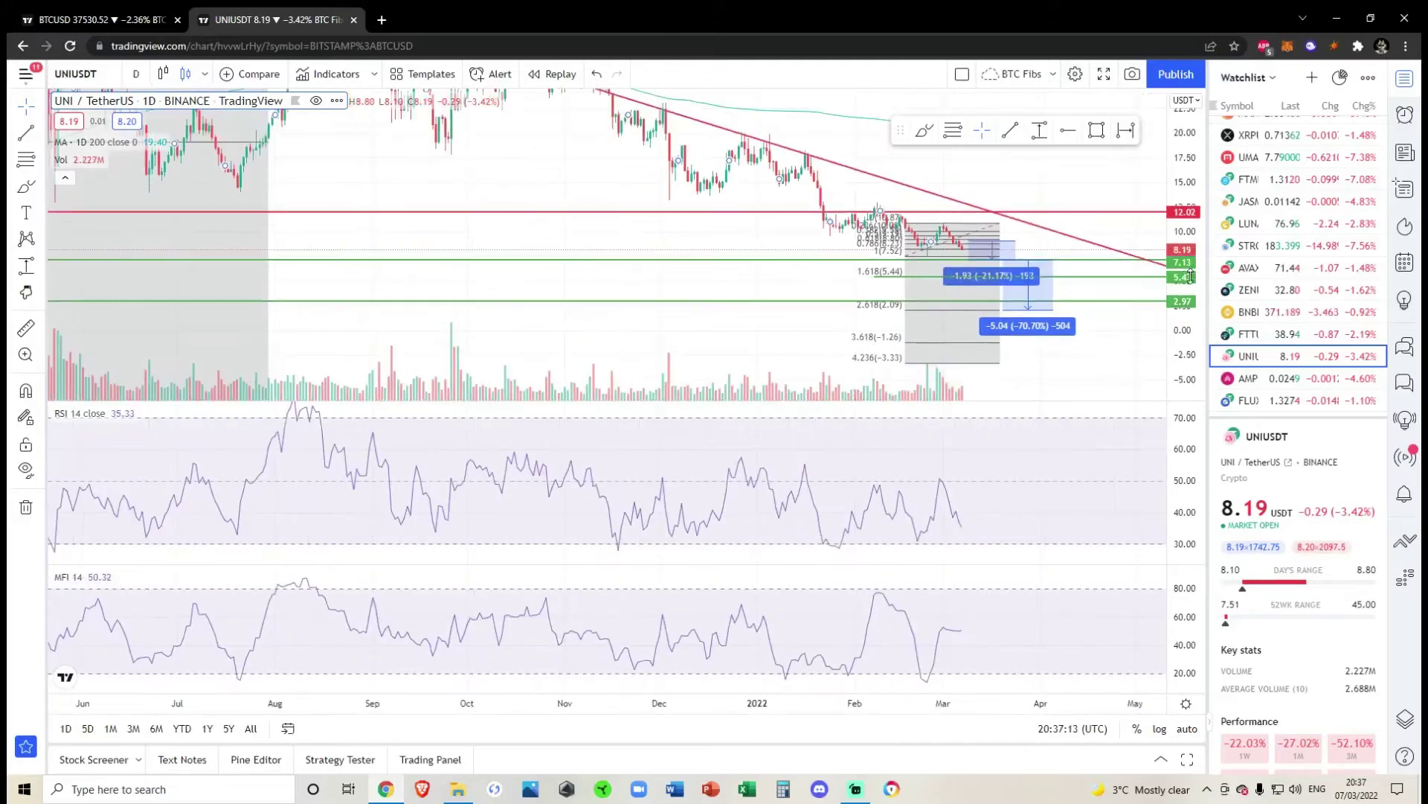
pyautogui.moveTo(1190, 275); pyautogui.dragTo(1191, 316)
pyautogui.scroll(-7, 893, 262)
pyautogui.moveTo(867, 198); pyautogui.dragTo(909, 213)
pyautogui.moveTo(783, 201); pyautogui.dragTo(649, 118)
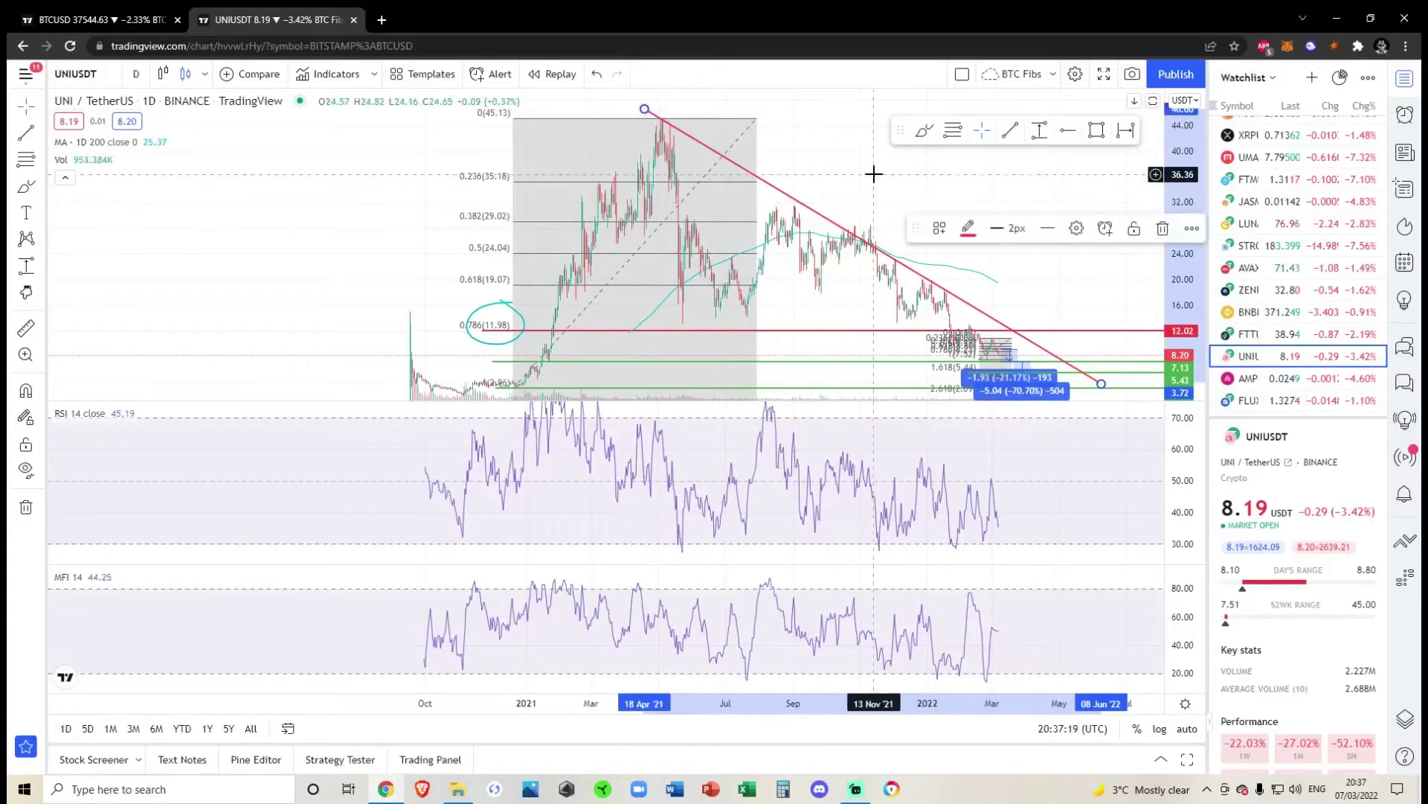
pyautogui.moveTo(852, 166); pyautogui.dragTo(814, 128)
pyautogui.scroll(5, 1101, 298)
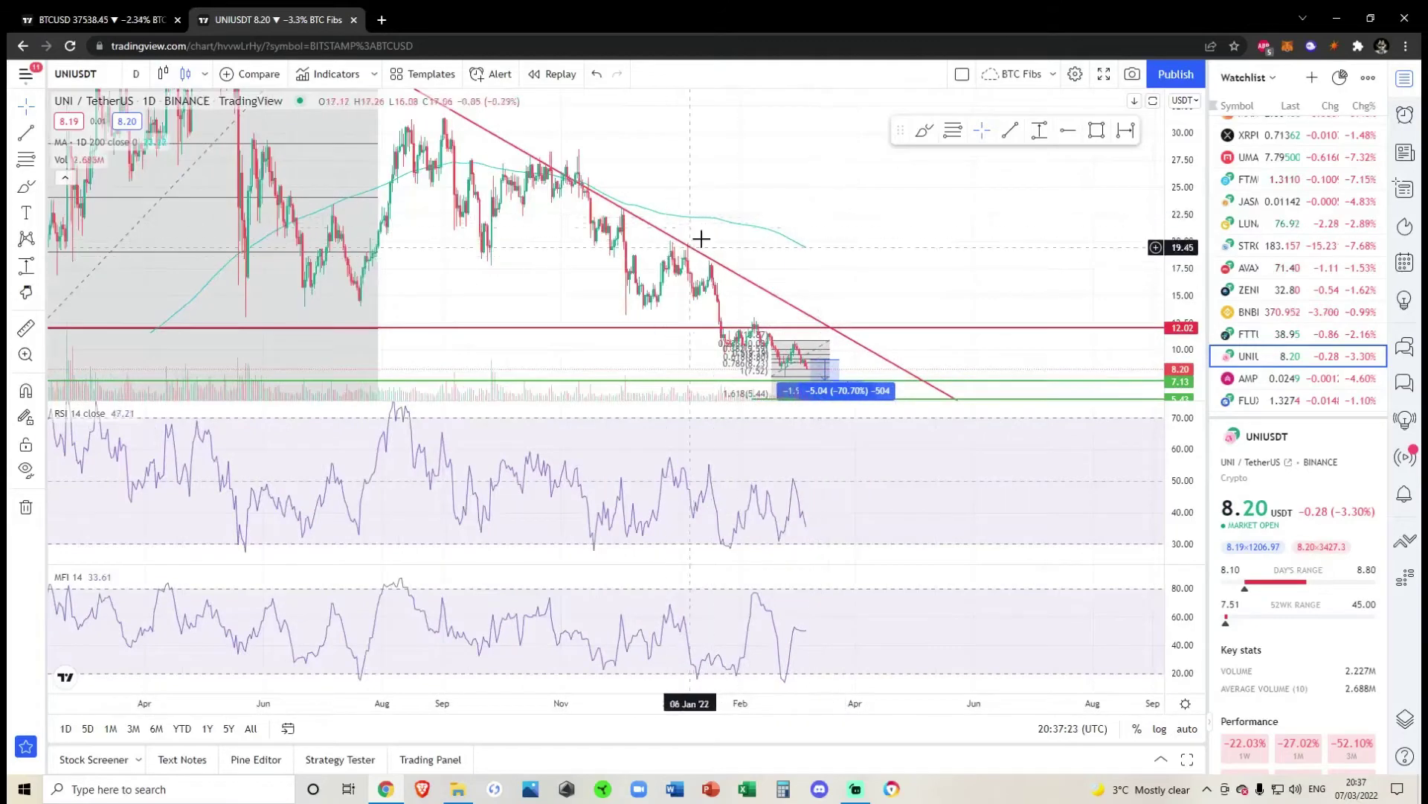
pyautogui.moveTo(714, 142); pyautogui.dragTo(1052, 341)
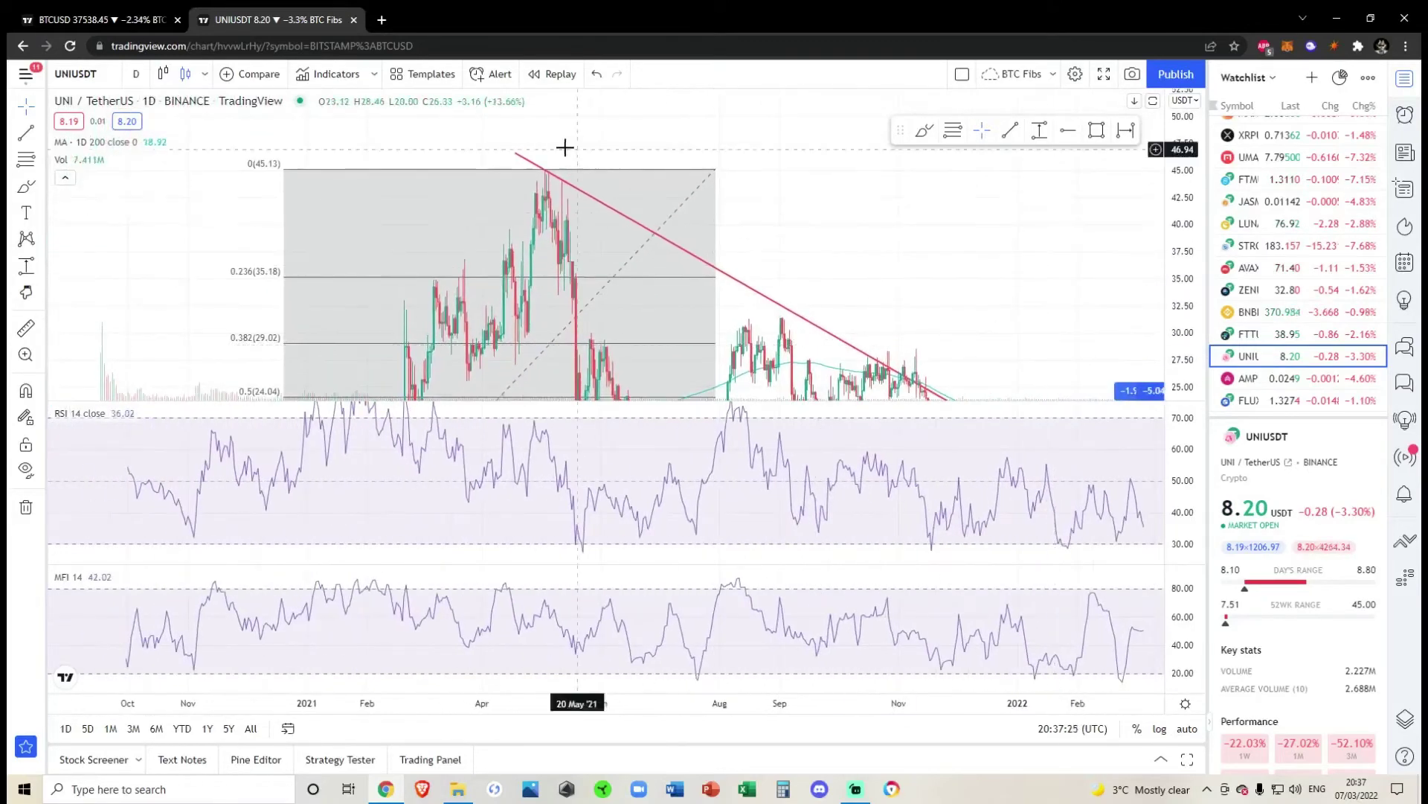
pyautogui.moveTo(887, 256); pyautogui.dragTo(675, 103)
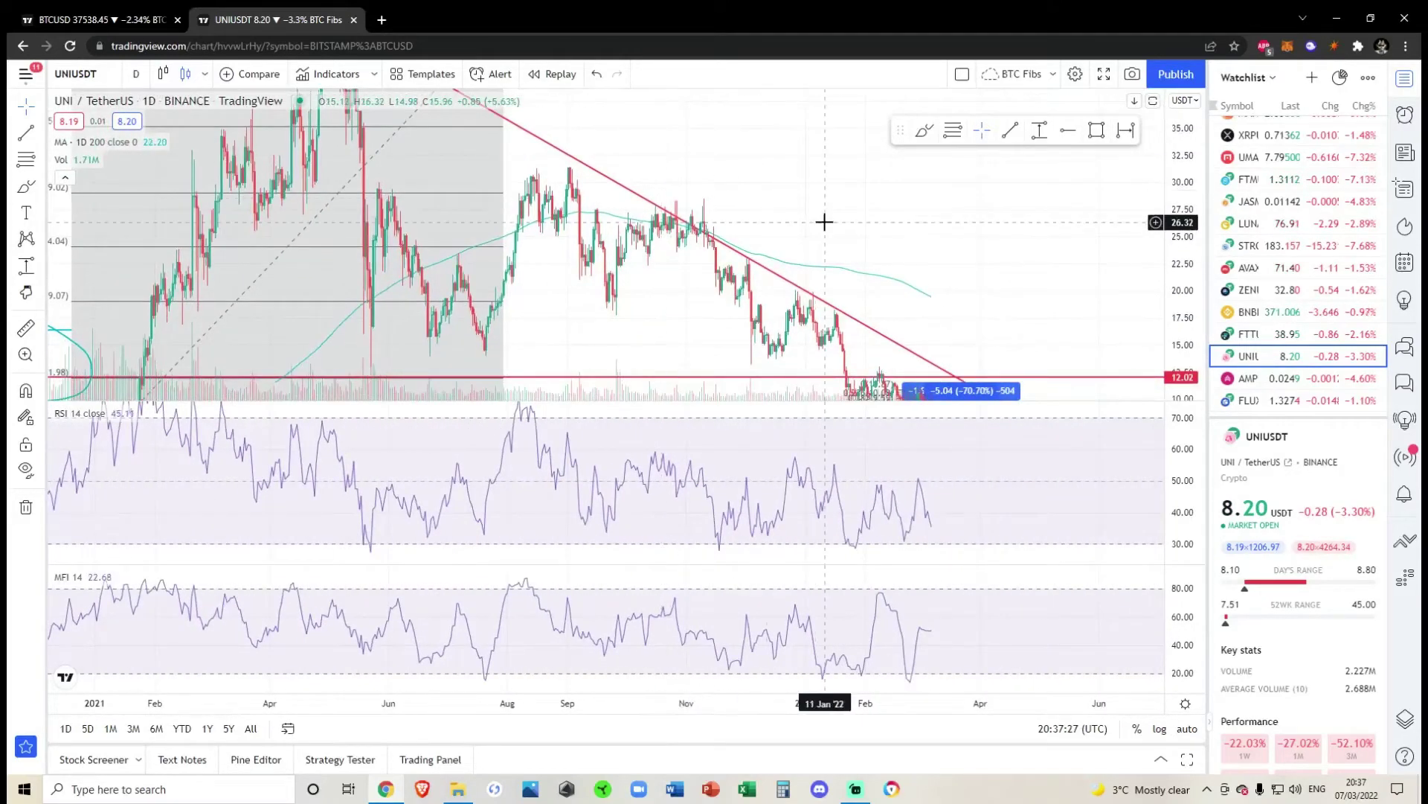
pyautogui.moveTo(827, 195); pyautogui.dragTo(808, 136)
pyautogui.moveTo(1183, 354); pyautogui.dragTo(1180, 304)
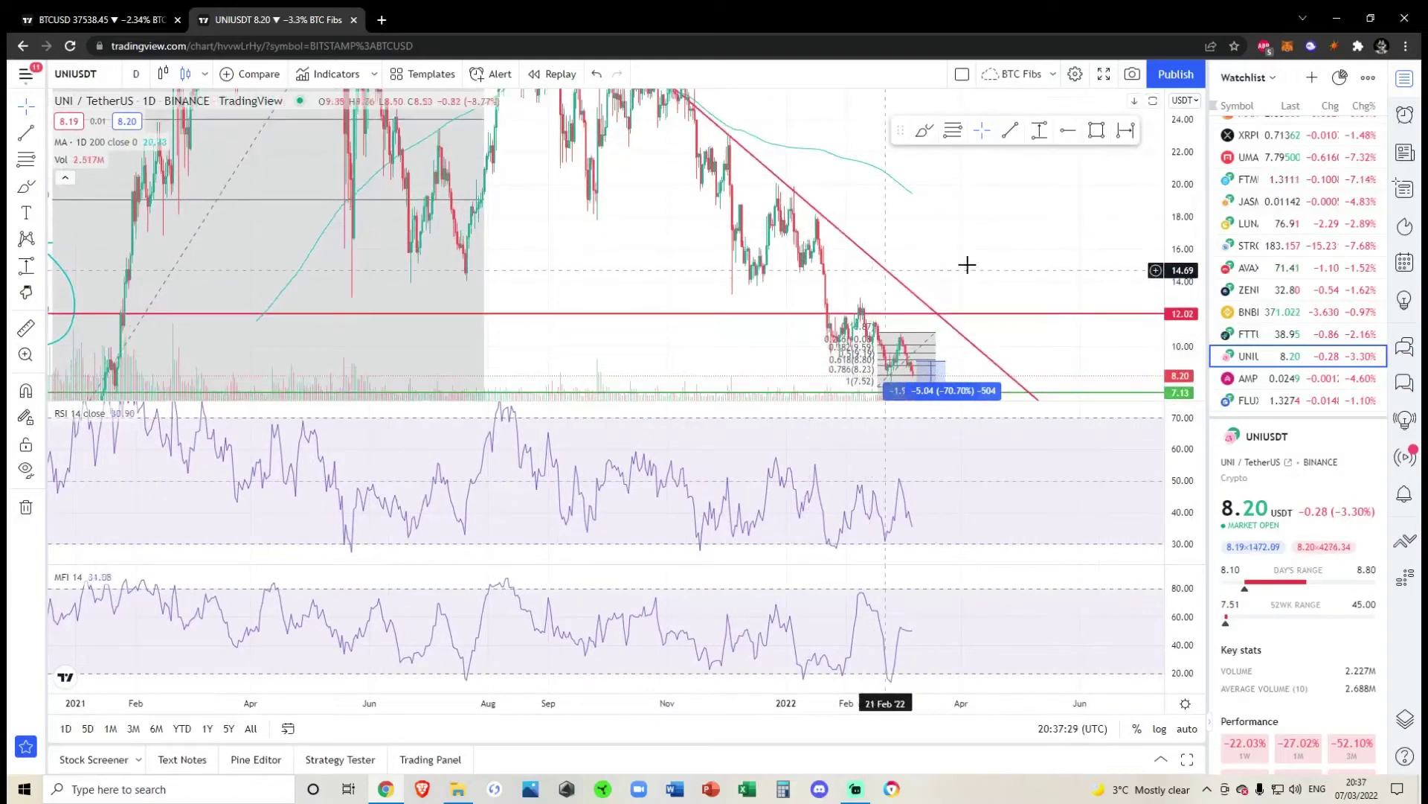
pyautogui.moveTo(985, 259); pyautogui.dragTo(1008, 318)
# Step: Review the full-history chart with the long-term Fibonacci retracement, and inspect the recent swing inside the short-term retracement
pyautogui.scroll(-5, 1039, 278)
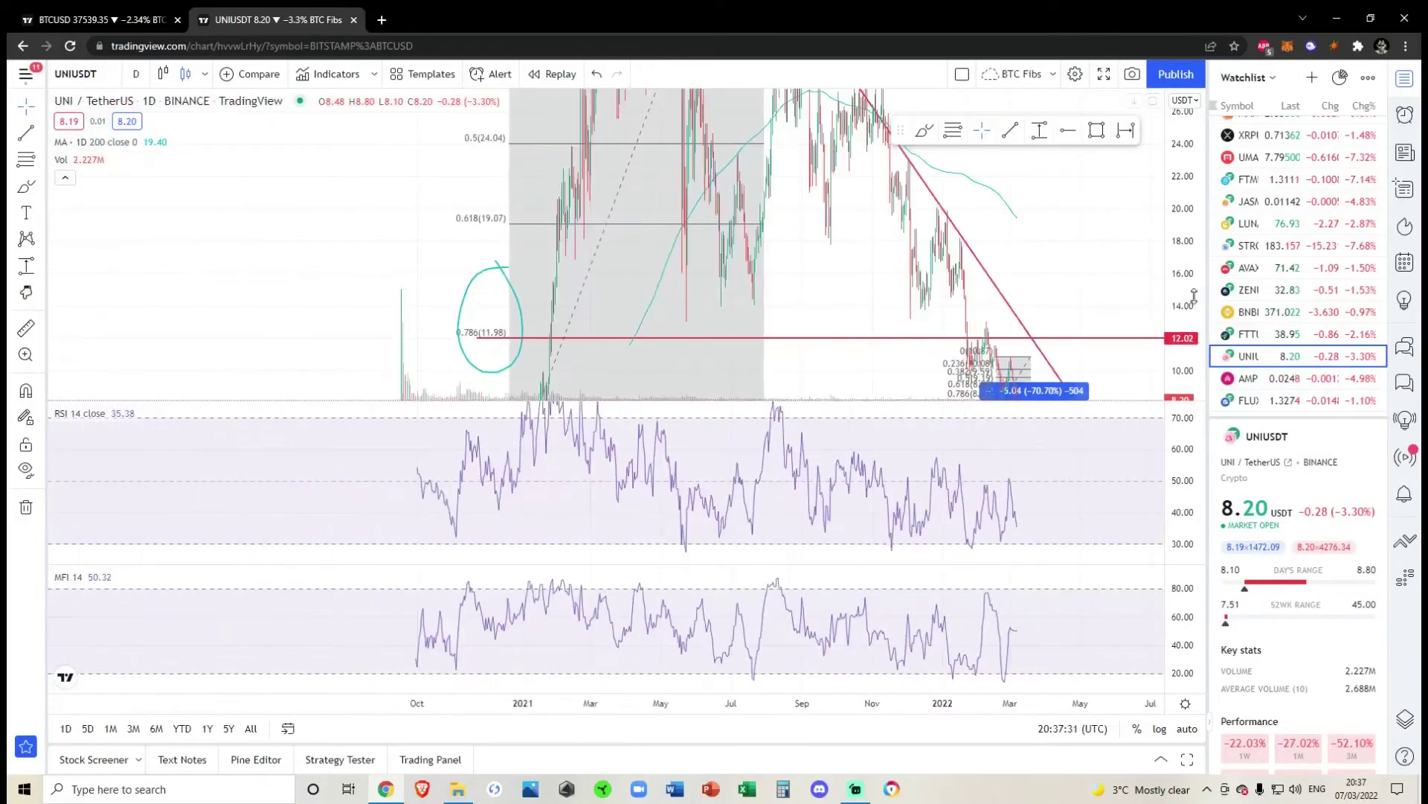
pyautogui.moveTo(1183, 175); pyautogui.dragTo(1183, 308)
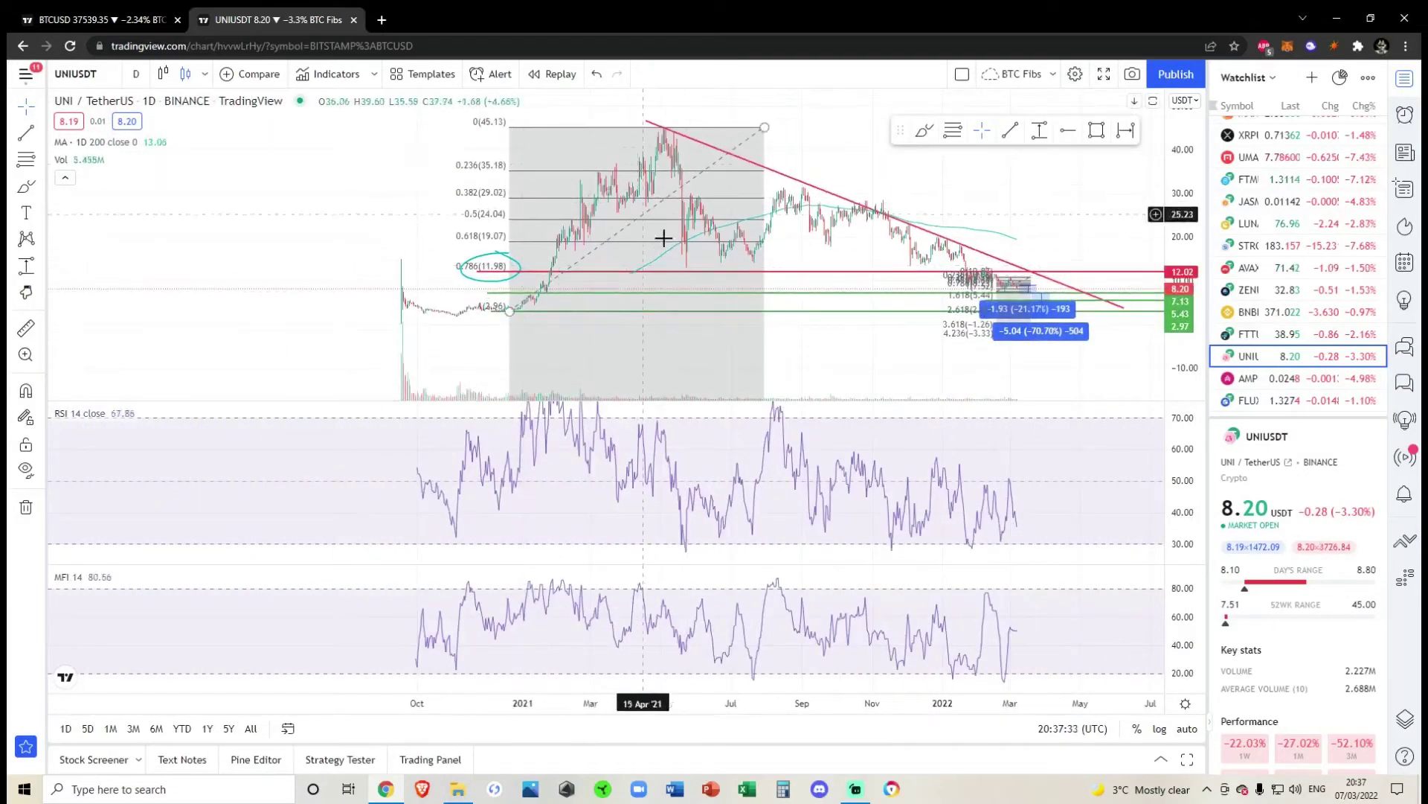
pyautogui.scroll(5, 1071, 253)
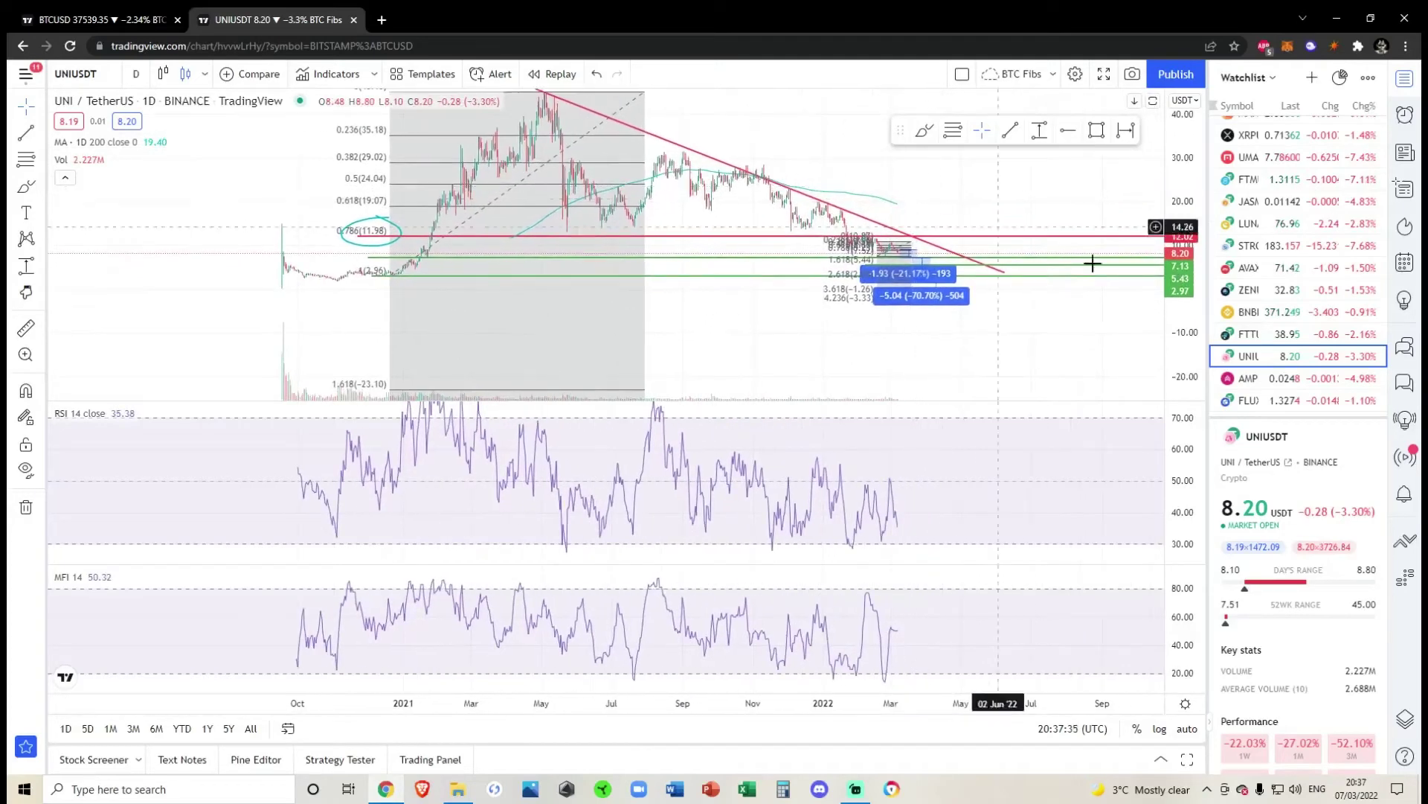
pyautogui.moveTo(815, 177)
pyautogui.mouseDown()
pyautogui.moveTo(1165, 252)
pyautogui.moveTo(1188, 97)
pyautogui.mouseUp()
pyautogui.scroll(2, 727, 239)
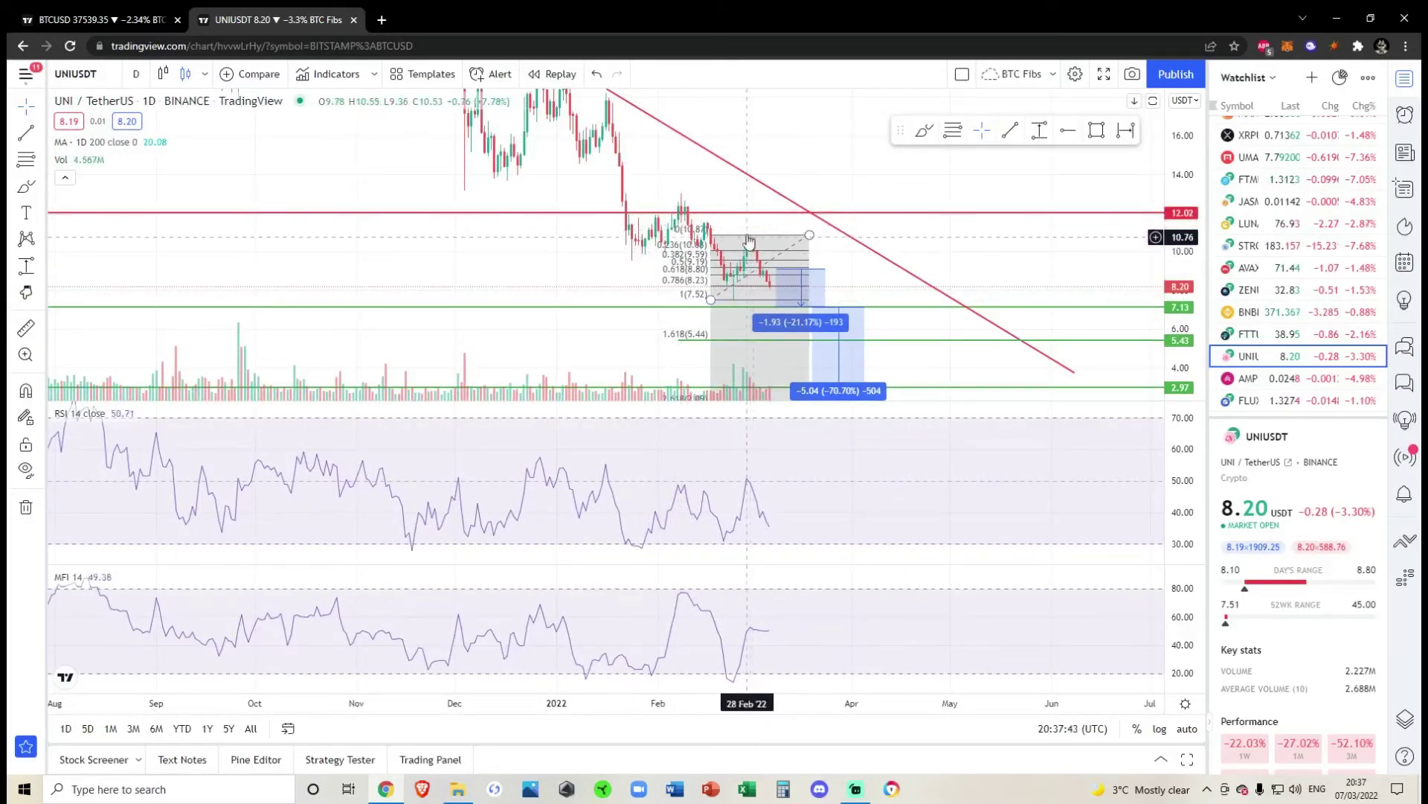
pyautogui.scroll(5, 998, 233)
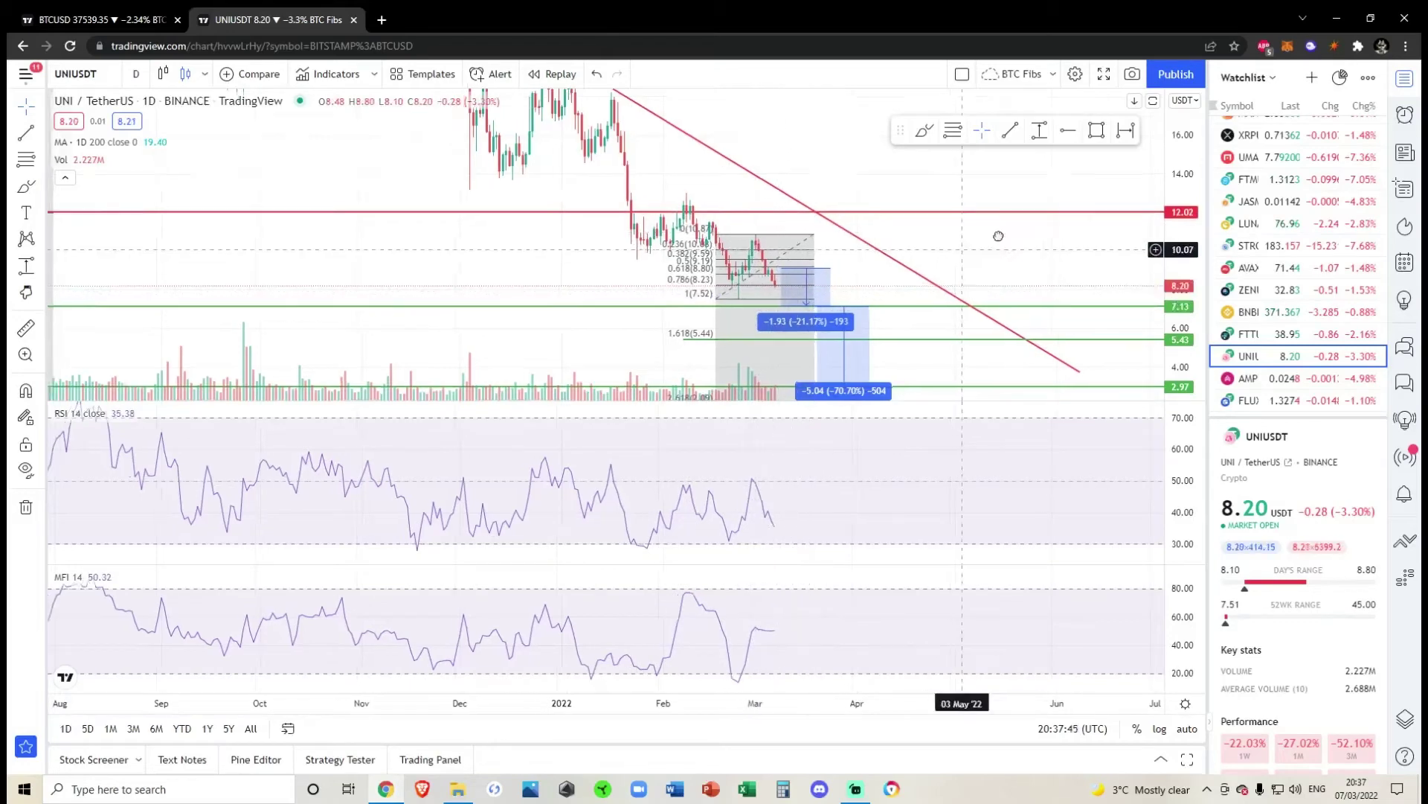
pyautogui.moveTo(1081, 214); pyautogui.dragTo(1246, 179)
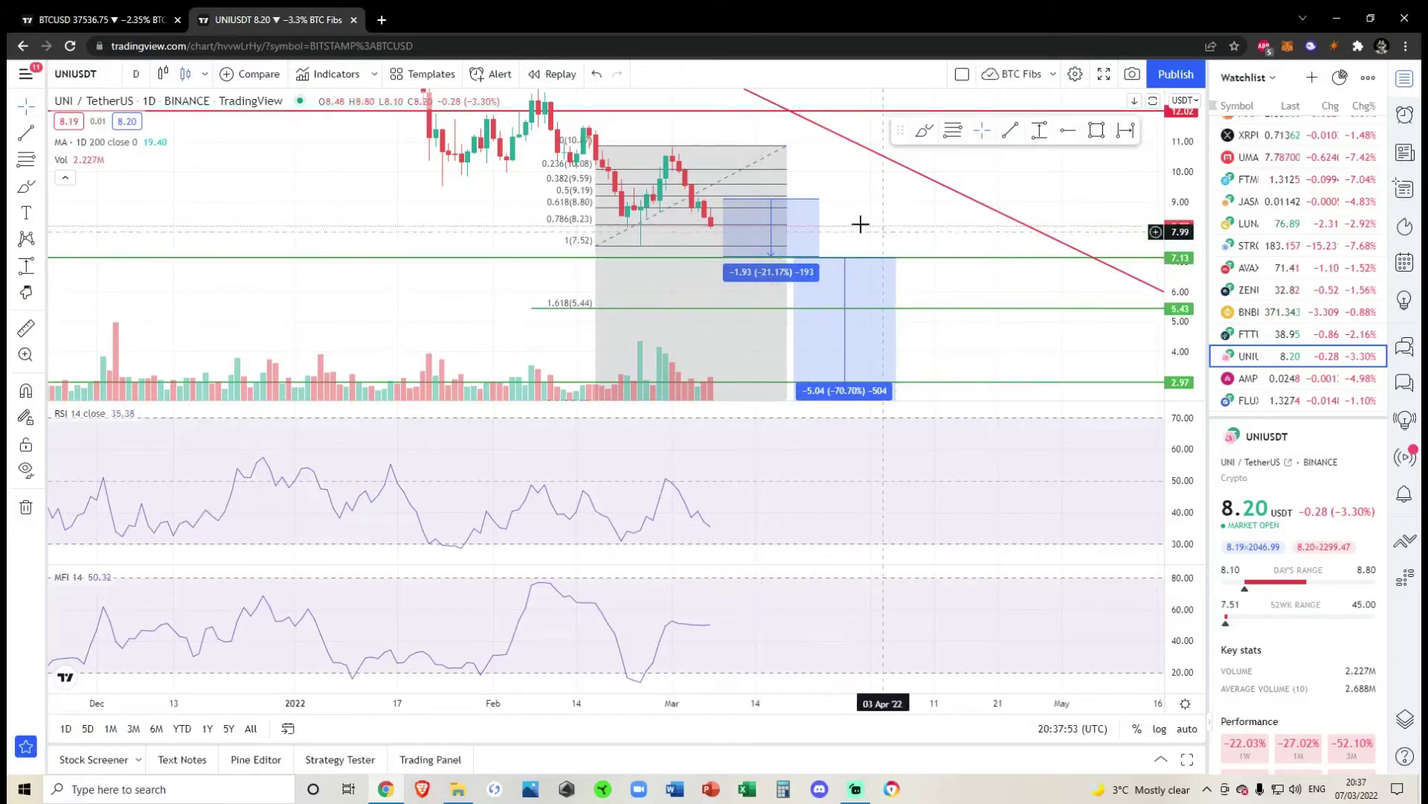
# Step: Try starting the lower price range at the latest price, about 8.22, instead of the 7.13 support line, and undo it
pyautogui.moveTo(885, 209); pyautogui.dragTo(875, 168)
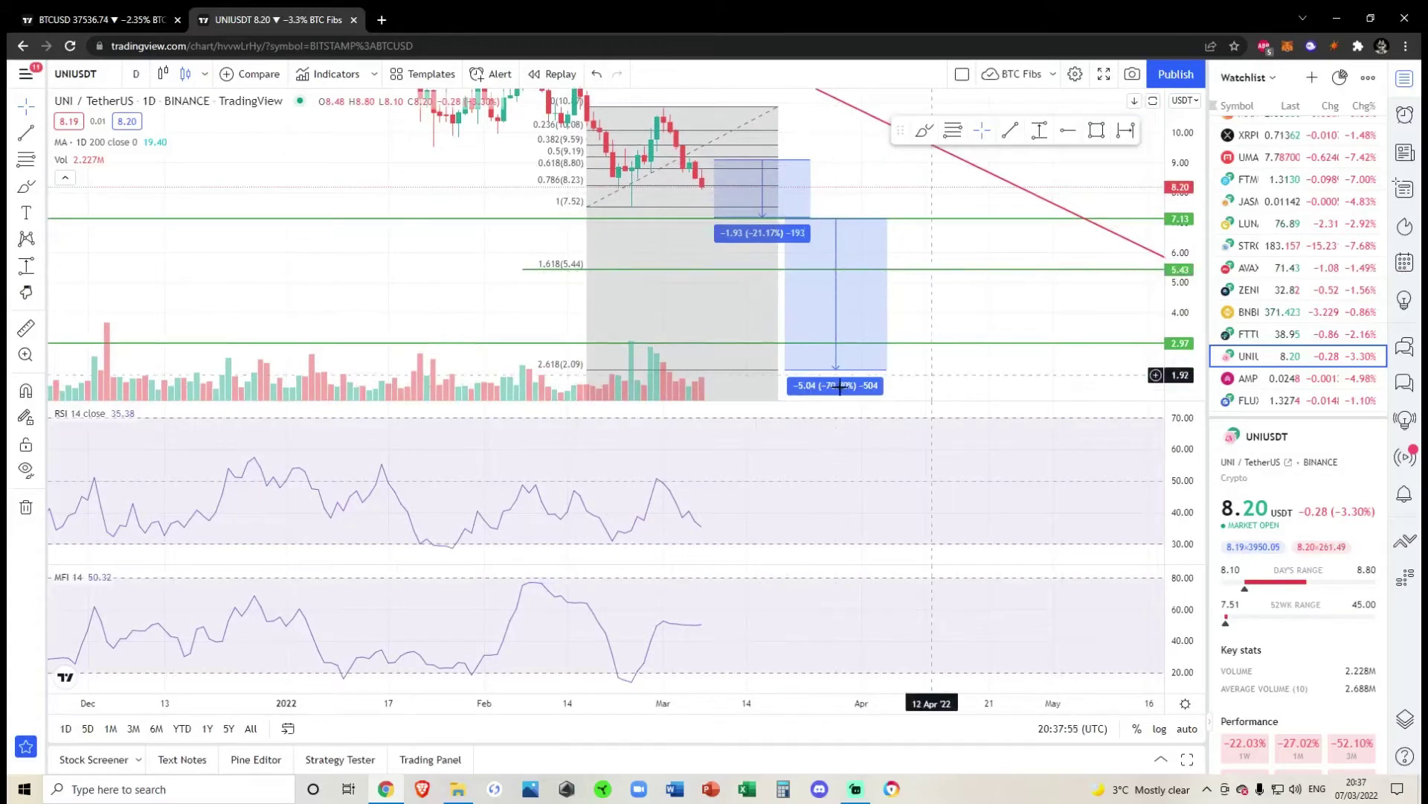
pyautogui.moveTo(929, 295); pyautogui.dragTo(797, 248)
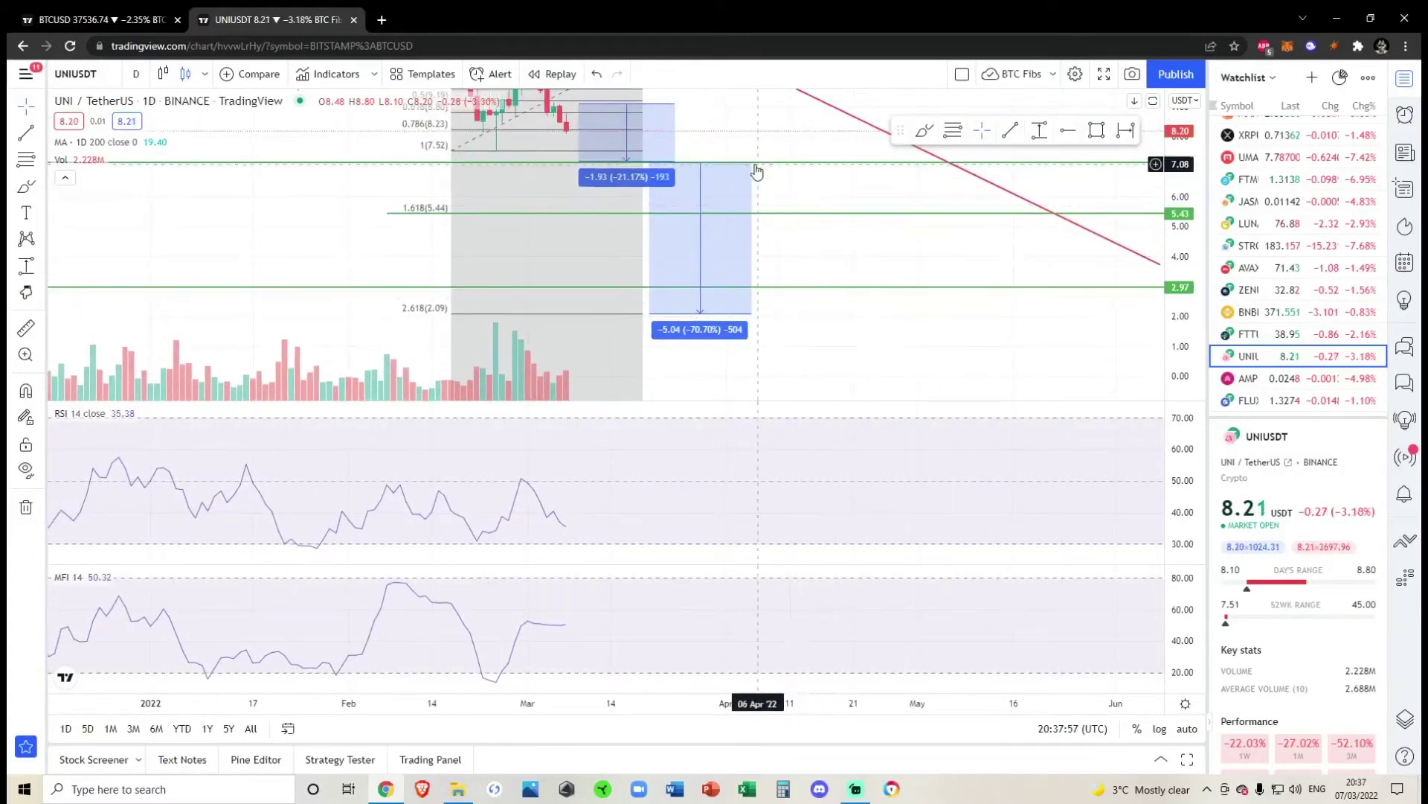
pyautogui.moveTo(791, 179); pyautogui.dragTo(806, 222)
pyautogui.moveTo(668, 216); pyautogui.dragTo(667, 180)
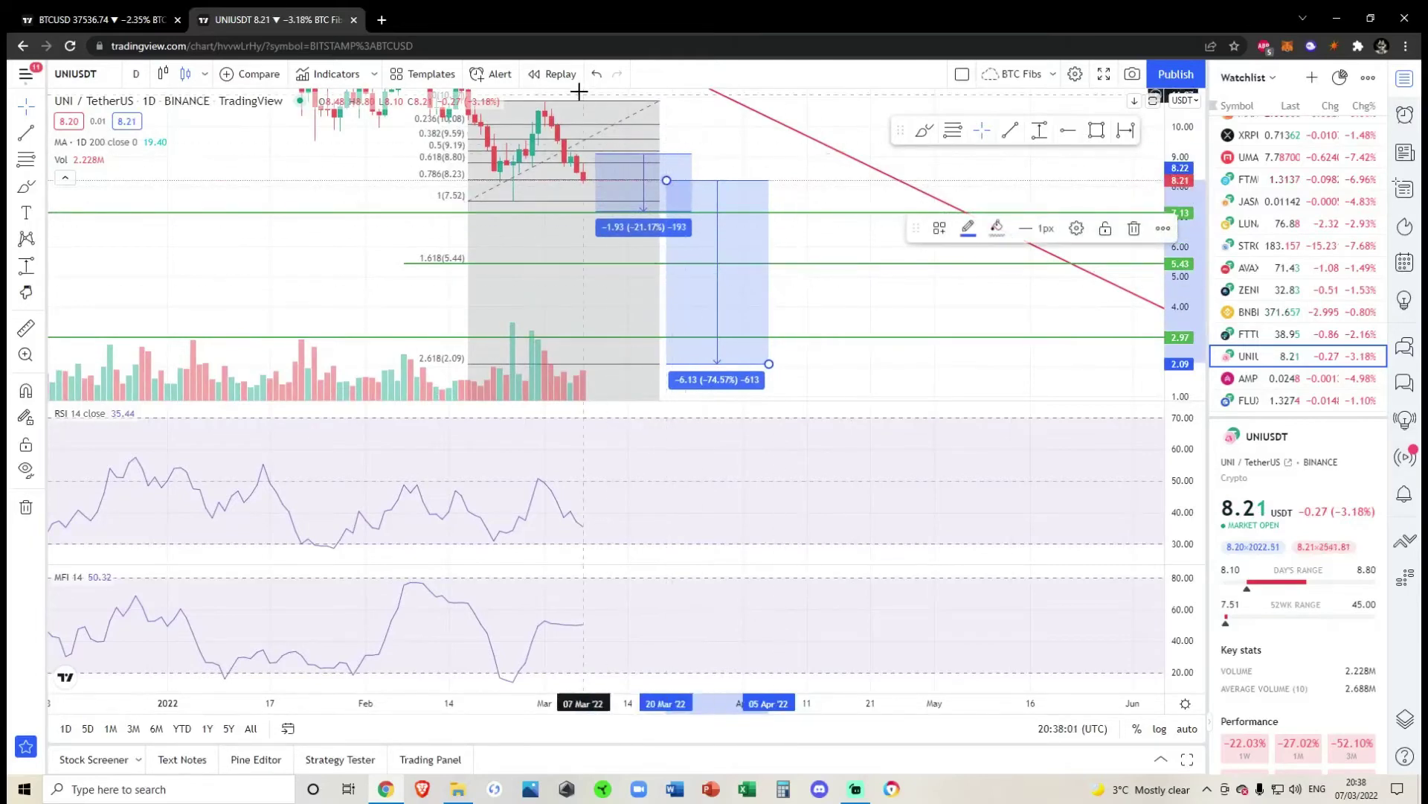
pyautogui.click(596, 73)
# Step: Move the end of the lower price range to 2.07 on 4 April 2022, near the 2.618 Fibonacci extension
pyautogui.moveTo(766, 174); pyautogui.dragTo(830, 134)
pyautogui.scroll(-3, 1175, 308)
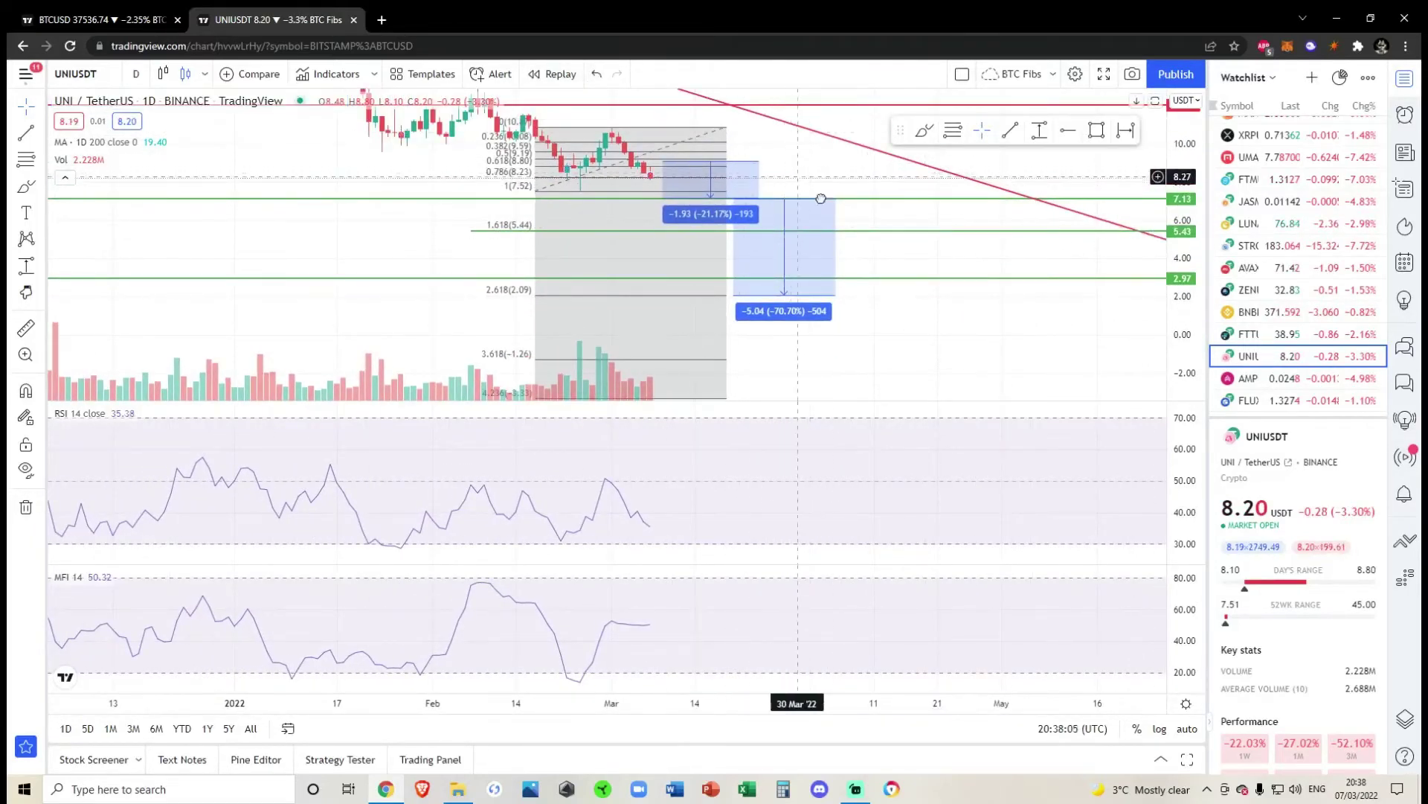
pyautogui.moveTo(717, 201); pyautogui.dragTo(786, 244)
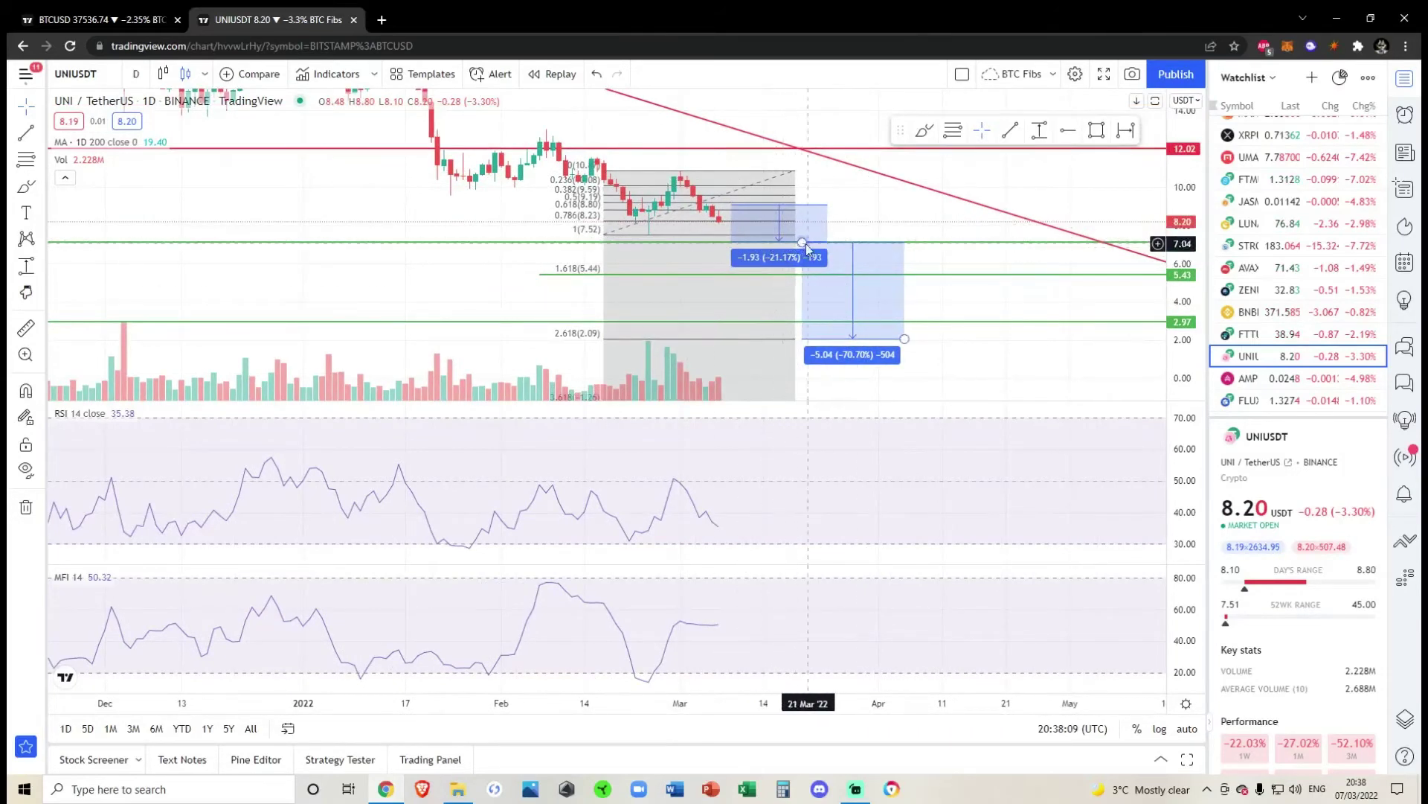
pyautogui.moveTo(905, 341)
pyautogui.mouseDown()
pyautogui.moveTo(900, 273)
pyautogui.moveTo(898, 339)
pyautogui.mouseUp()
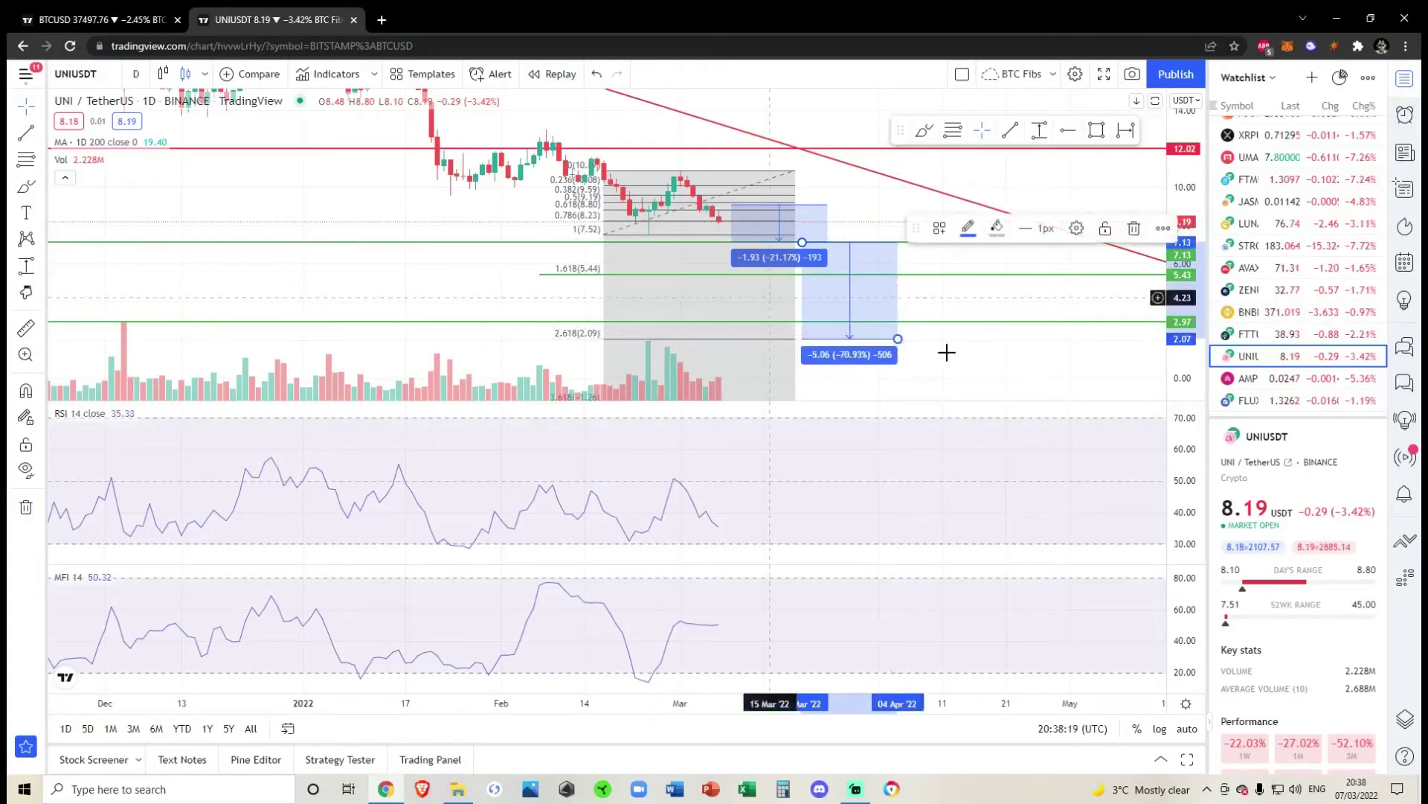
# Step: Examine the latest RSI and MFI curves below the chart alongside the recent price candles and support lines
pyautogui.moveTo(865, 215); pyautogui.dragTo(885, 246)
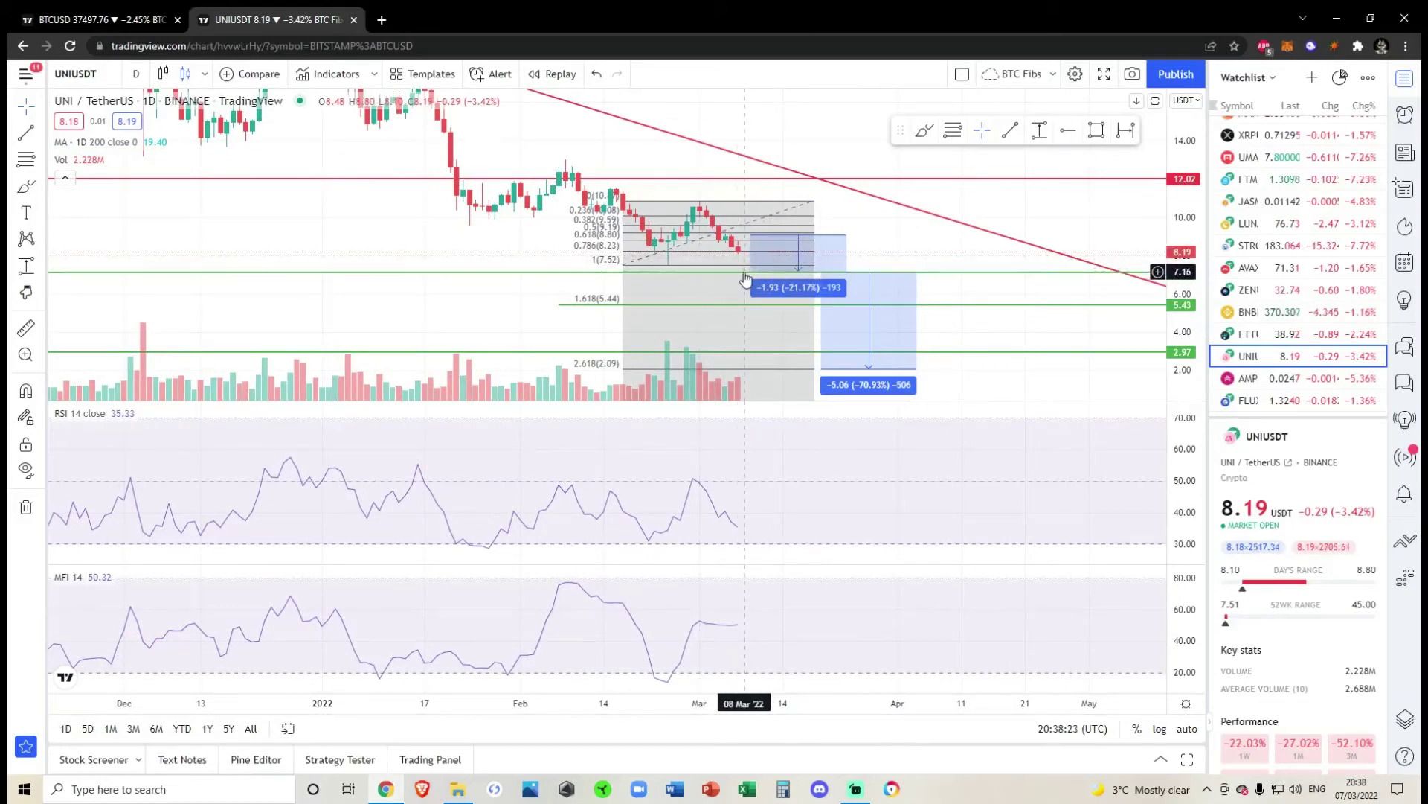
pyautogui.moveTo(961, 246); pyautogui.dragTo(998, 242)
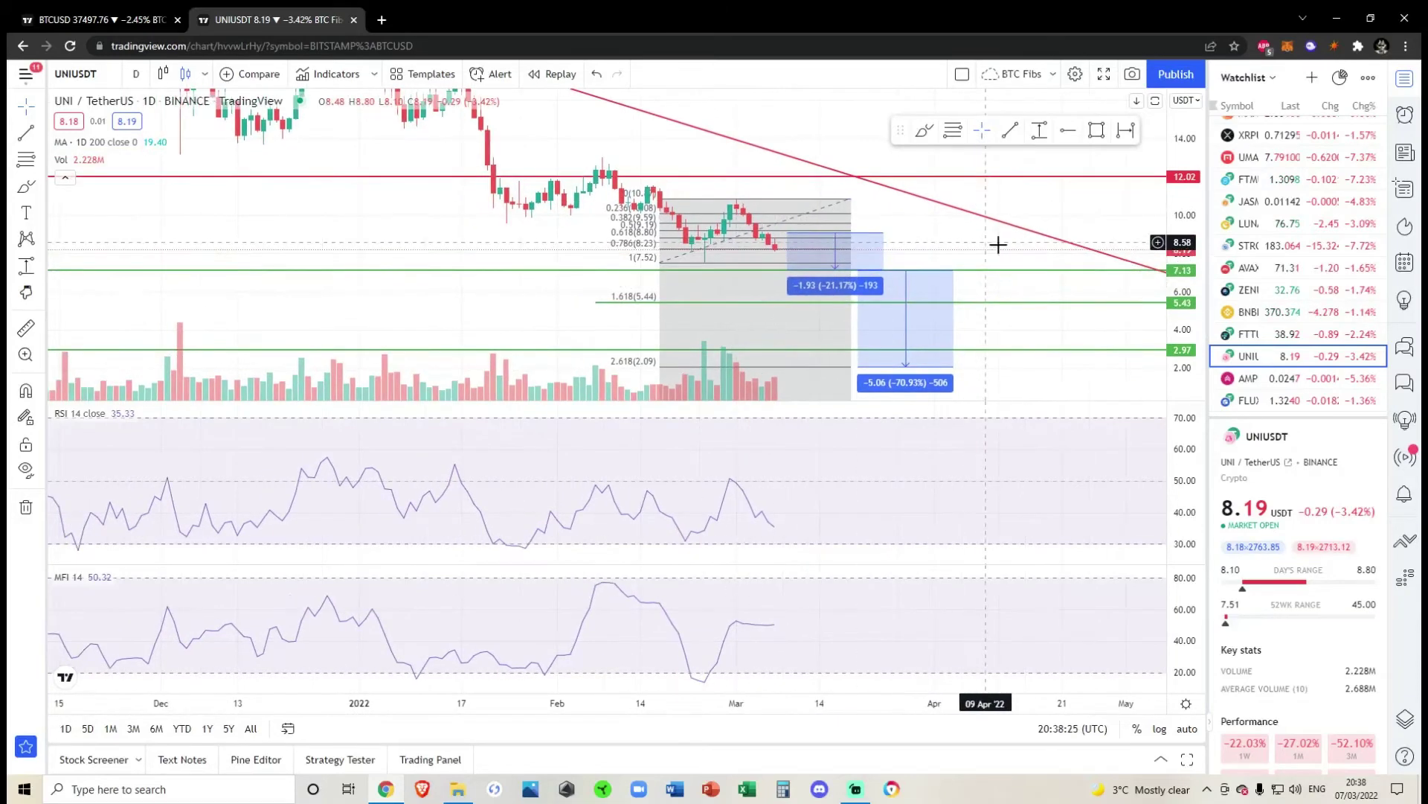
pyautogui.moveTo(1173, 319); pyautogui.dragTo(1174, 269)
pyautogui.scroll(-6, 906, 273)
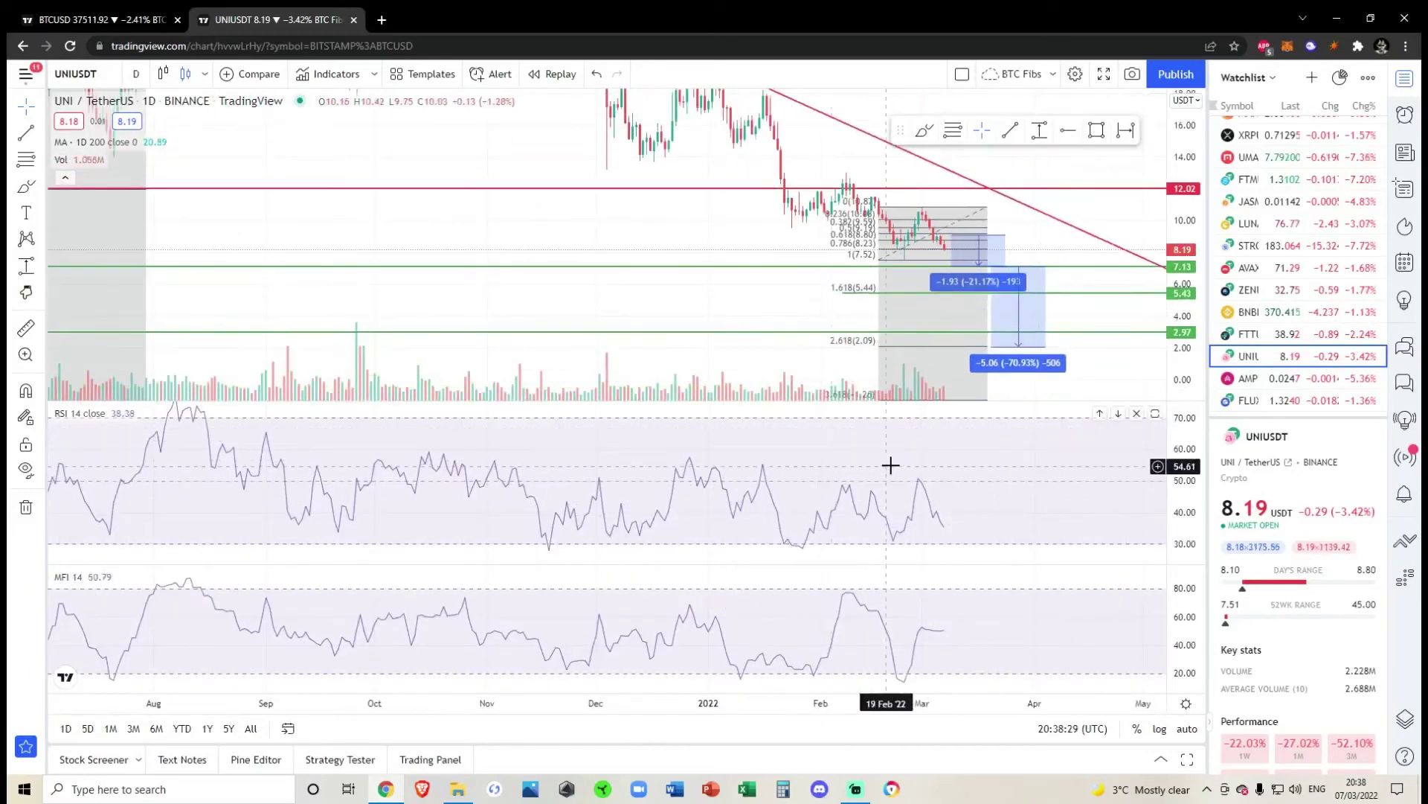
pyautogui.moveTo(893, 466); pyautogui.dragTo(845, 494)
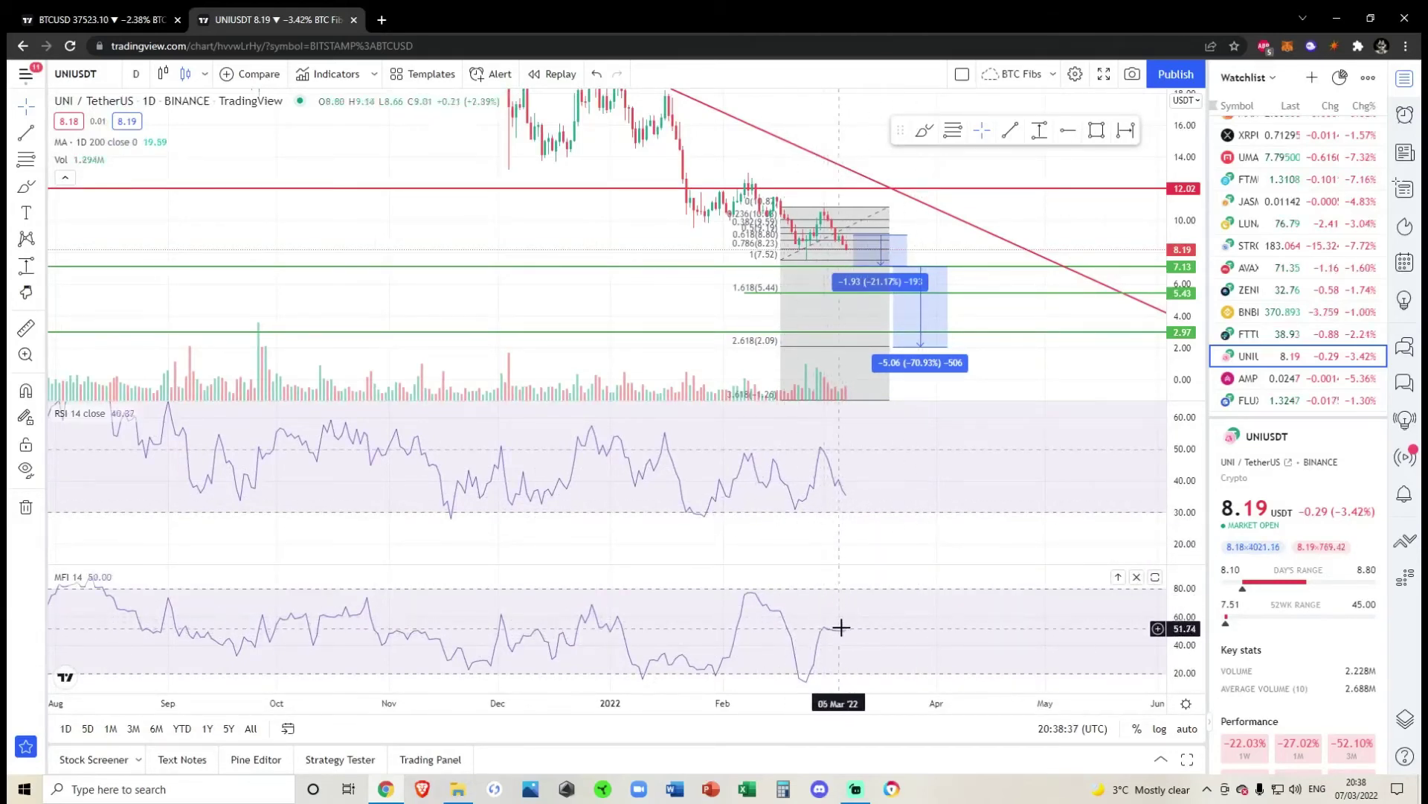
# Step: Inspect the recent daily candles against the short-term Fibonacci levels, the 7.13 support line and the upper price range
pyautogui.scroll(-3, 839, 629)
pyautogui.scroll(5, 998, 622)
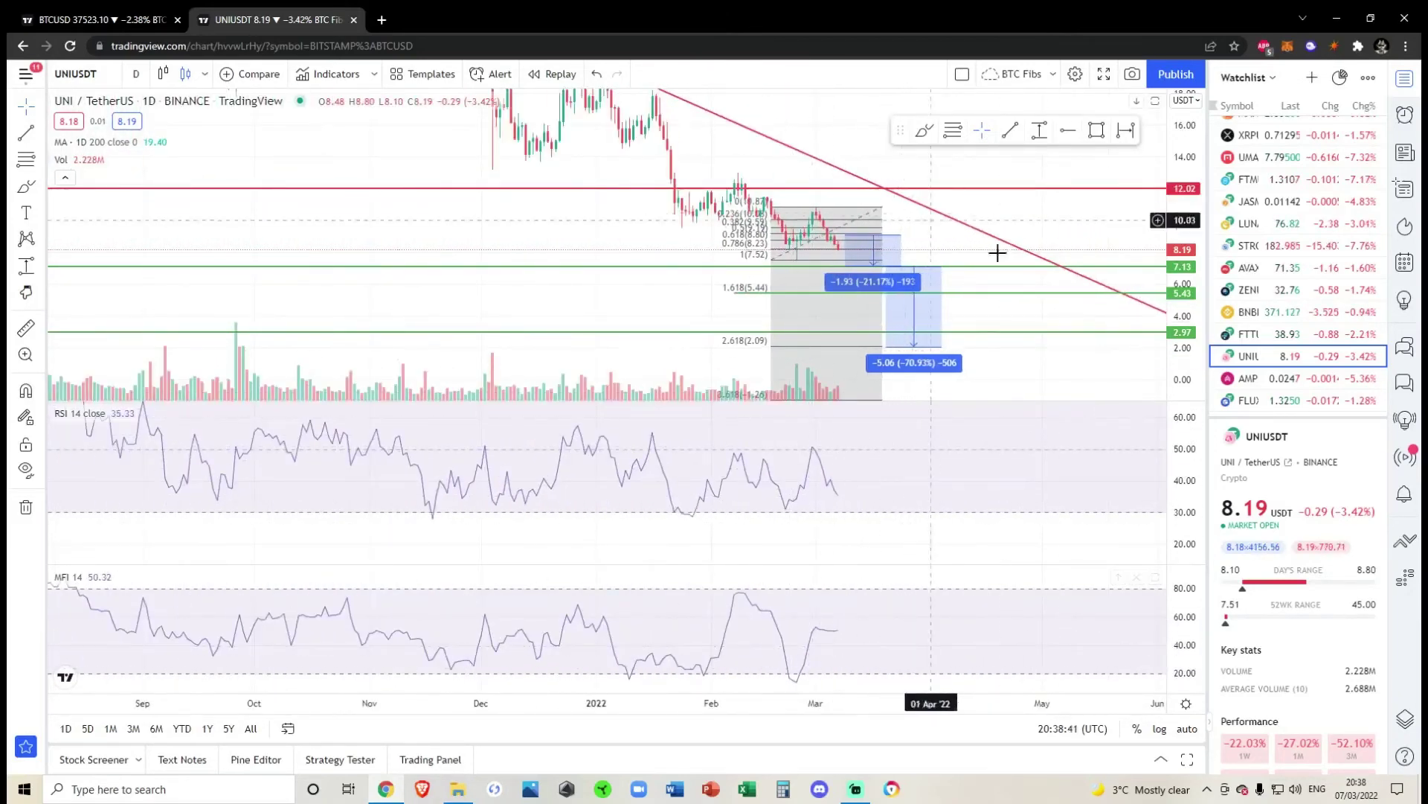
pyautogui.scroll(2, 1001, 268)
pyautogui.scroll(4, 1003, 280)
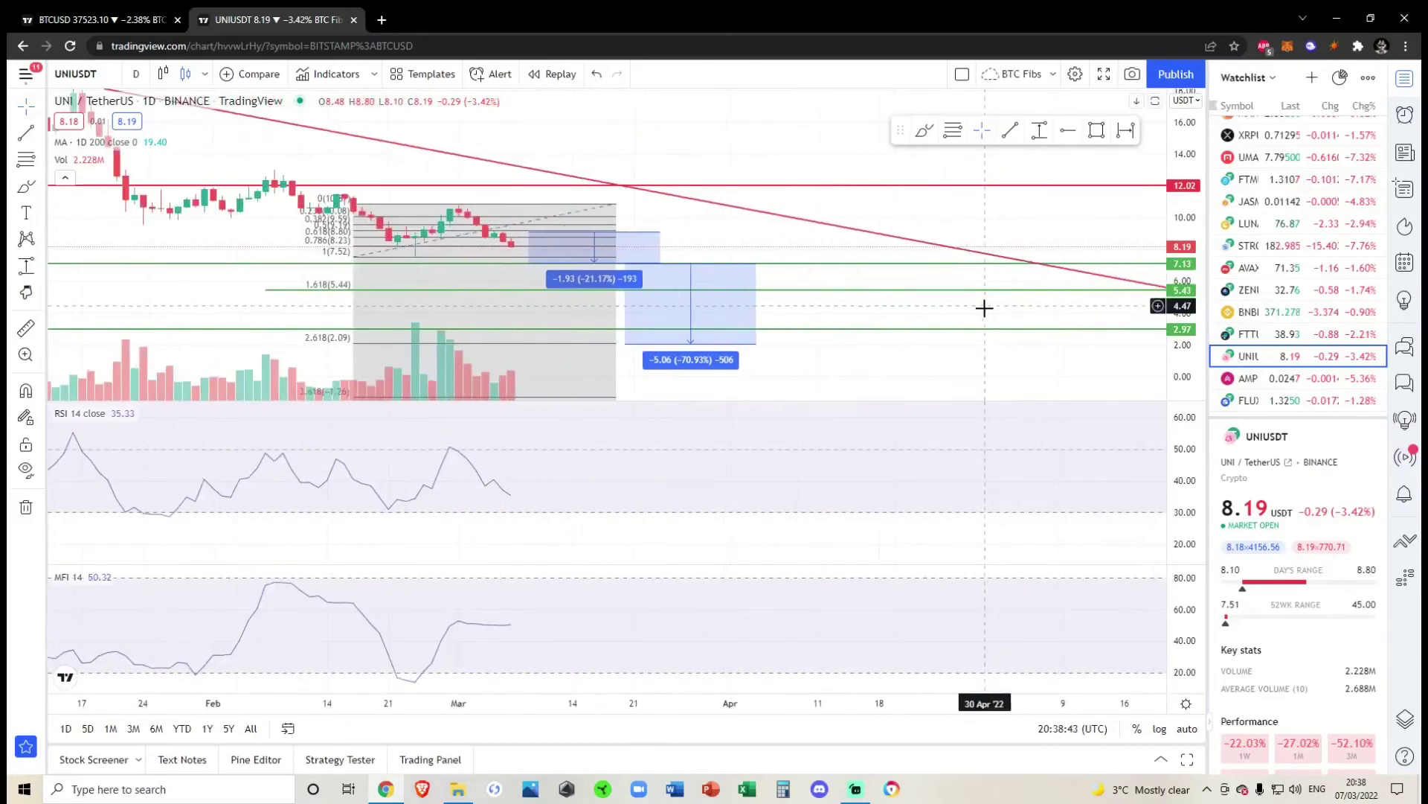
pyautogui.moveTo(866, 216); pyautogui.dragTo(1032, 229)
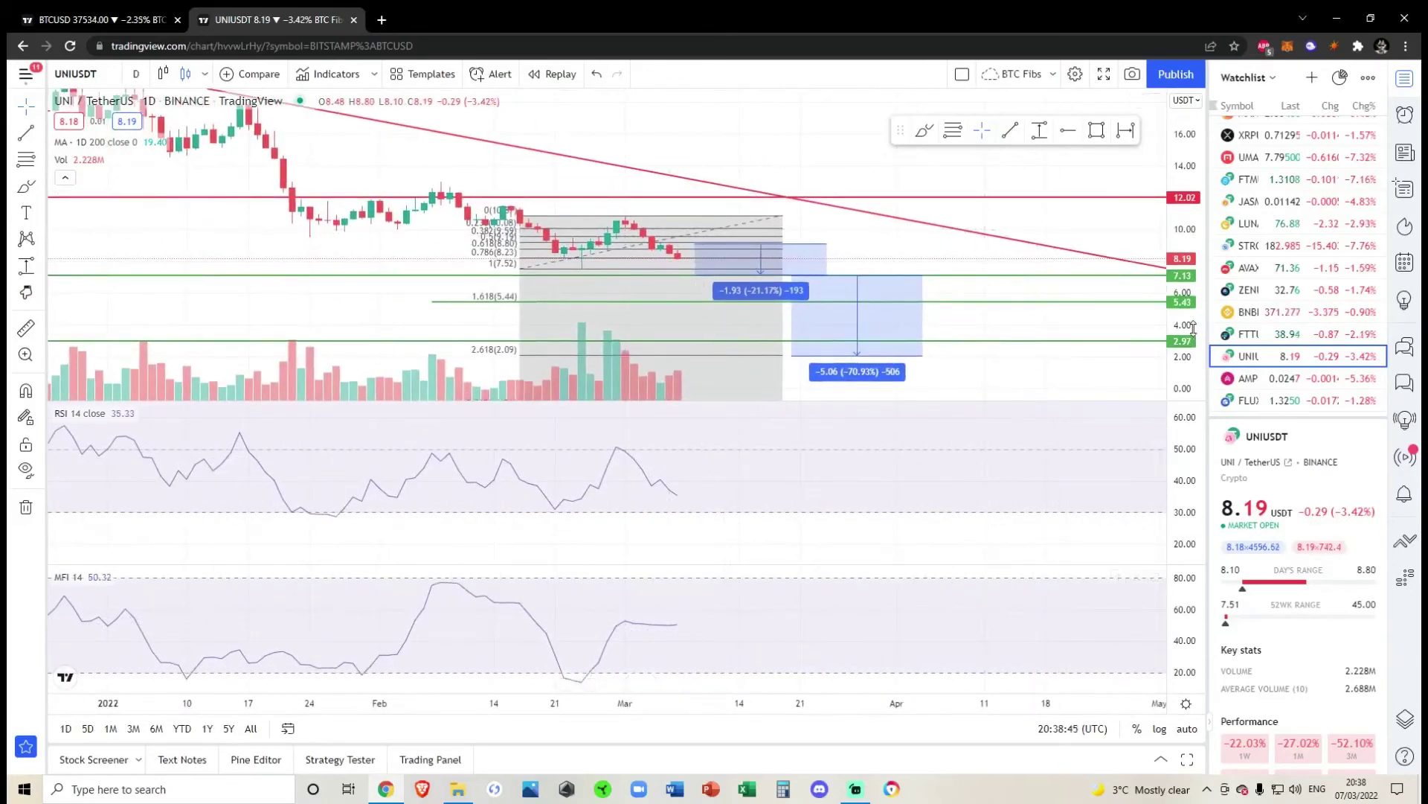
pyautogui.moveTo(1191, 346); pyautogui.dragTo(1192, 287)
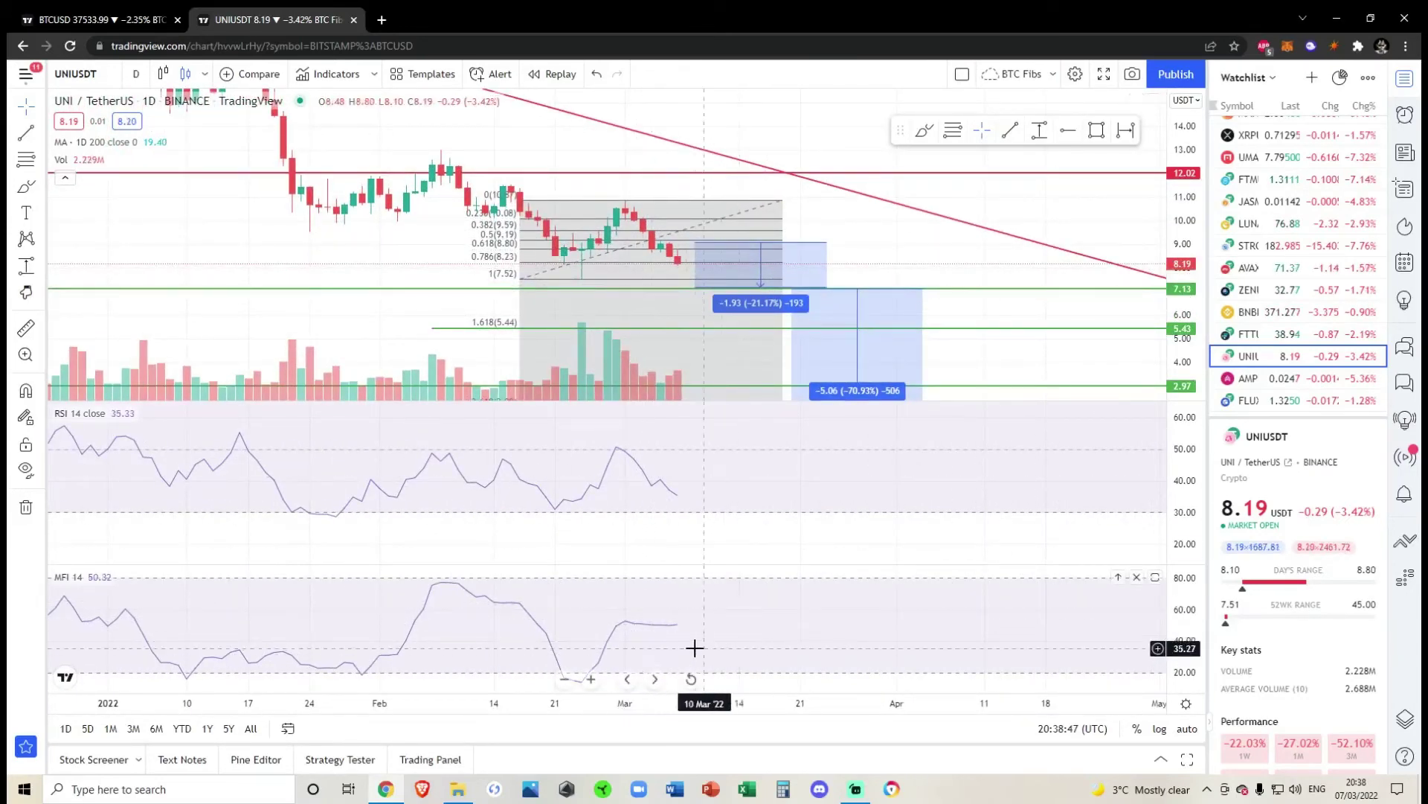
pyautogui.hscroll(1, 751, 580)
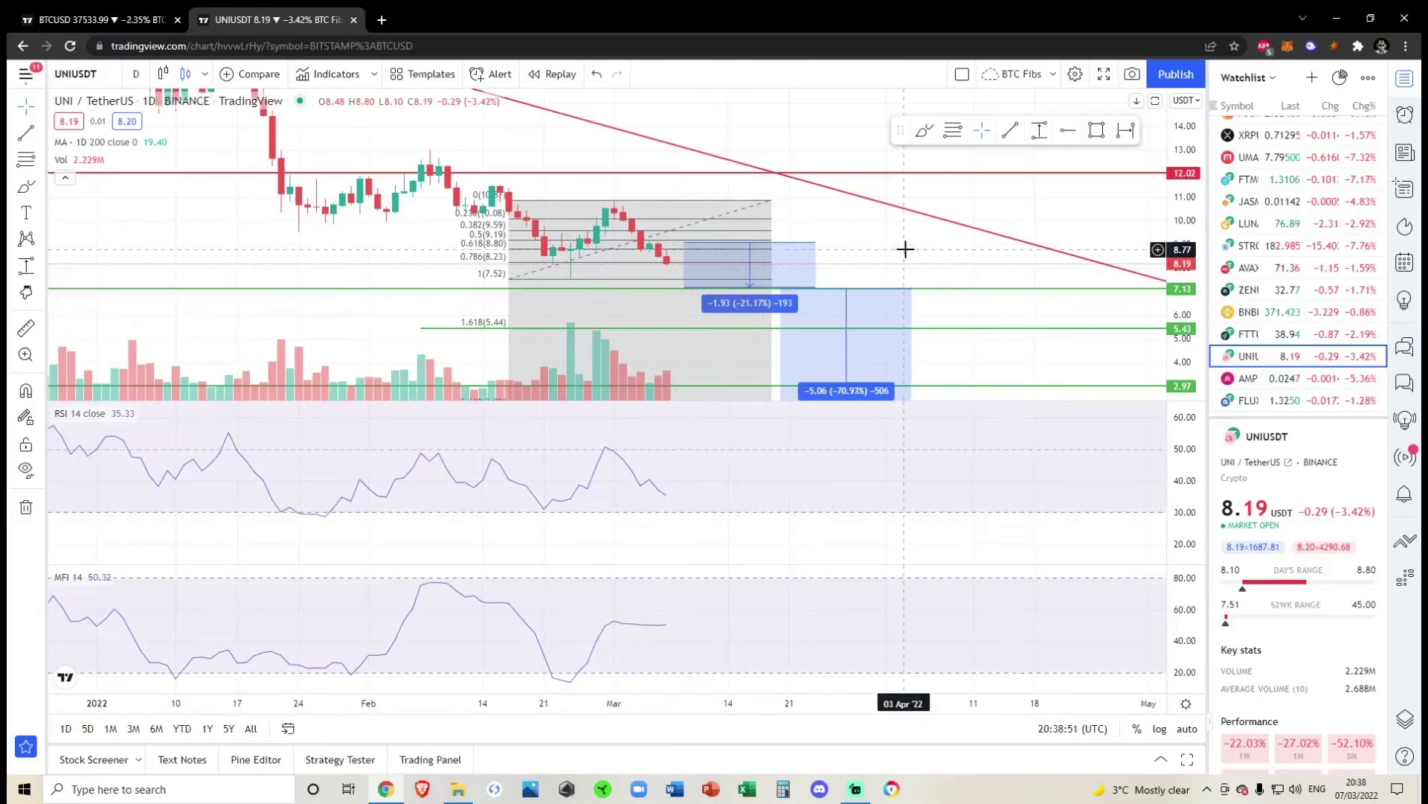
pyautogui.hscroll(-1, 721, 298)
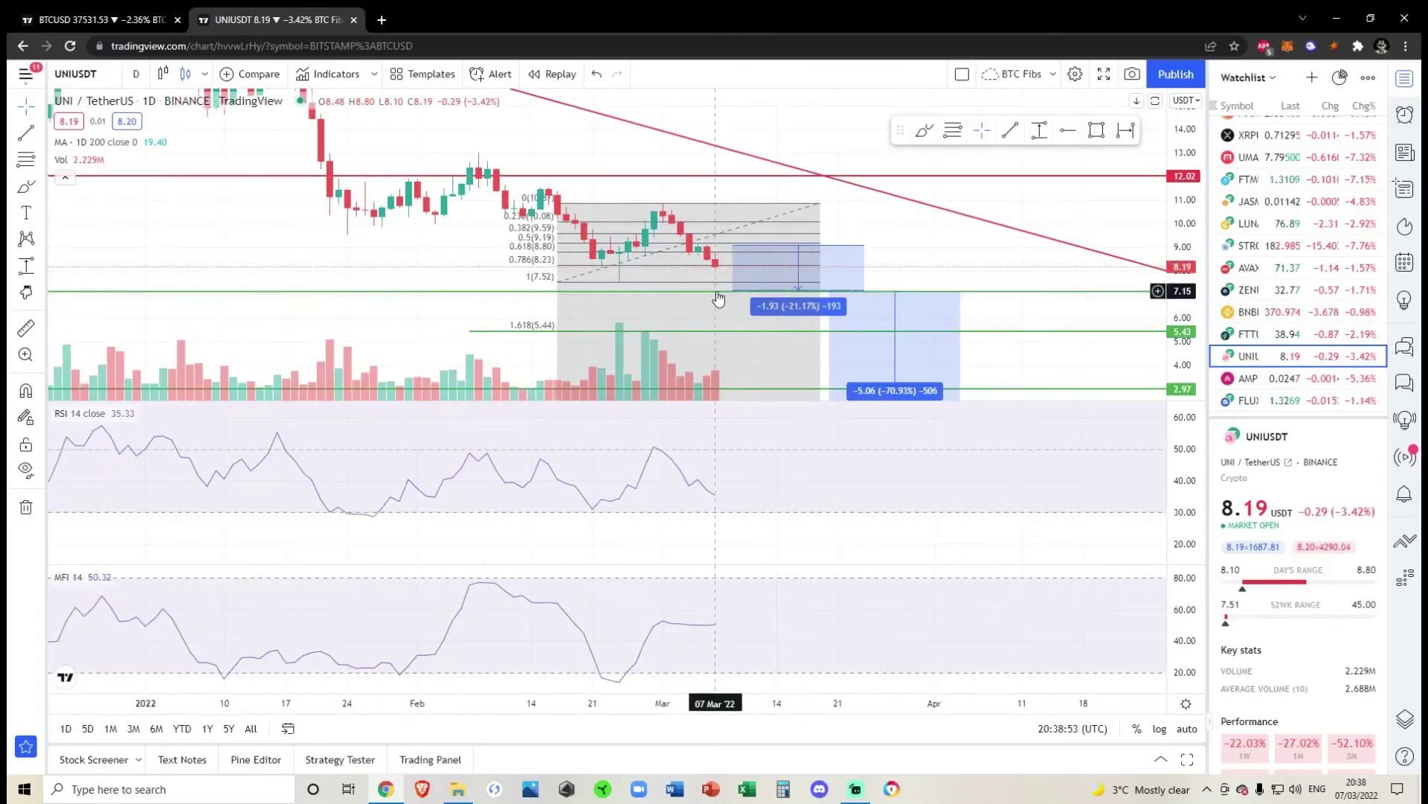
pyautogui.hscroll(-3, 789, 224)
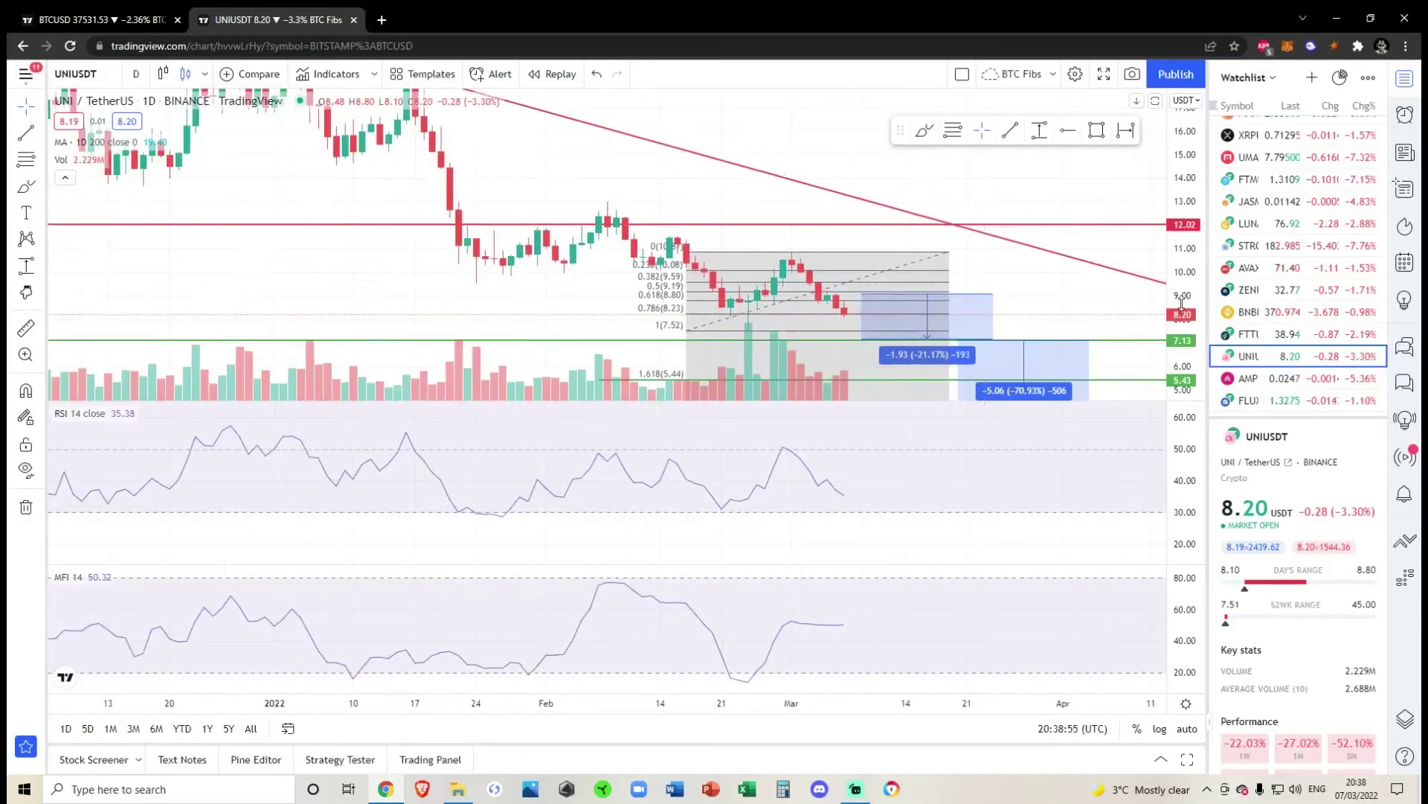
pyautogui.scroll(5, 790, 224)
pyautogui.moveTo(538, 191); pyautogui.dragTo(681, 126)
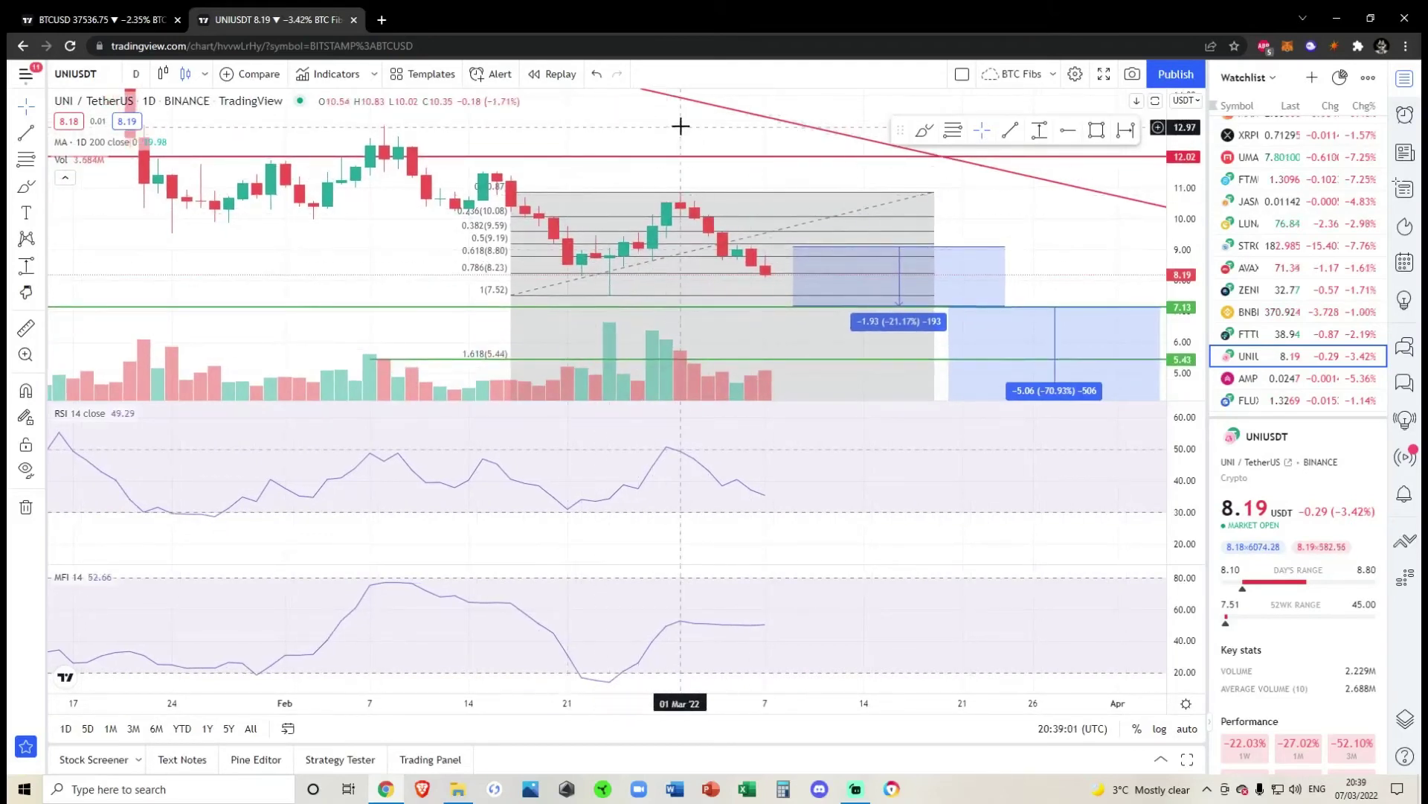
pyautogui.hscroll(-1, 1042, 231)
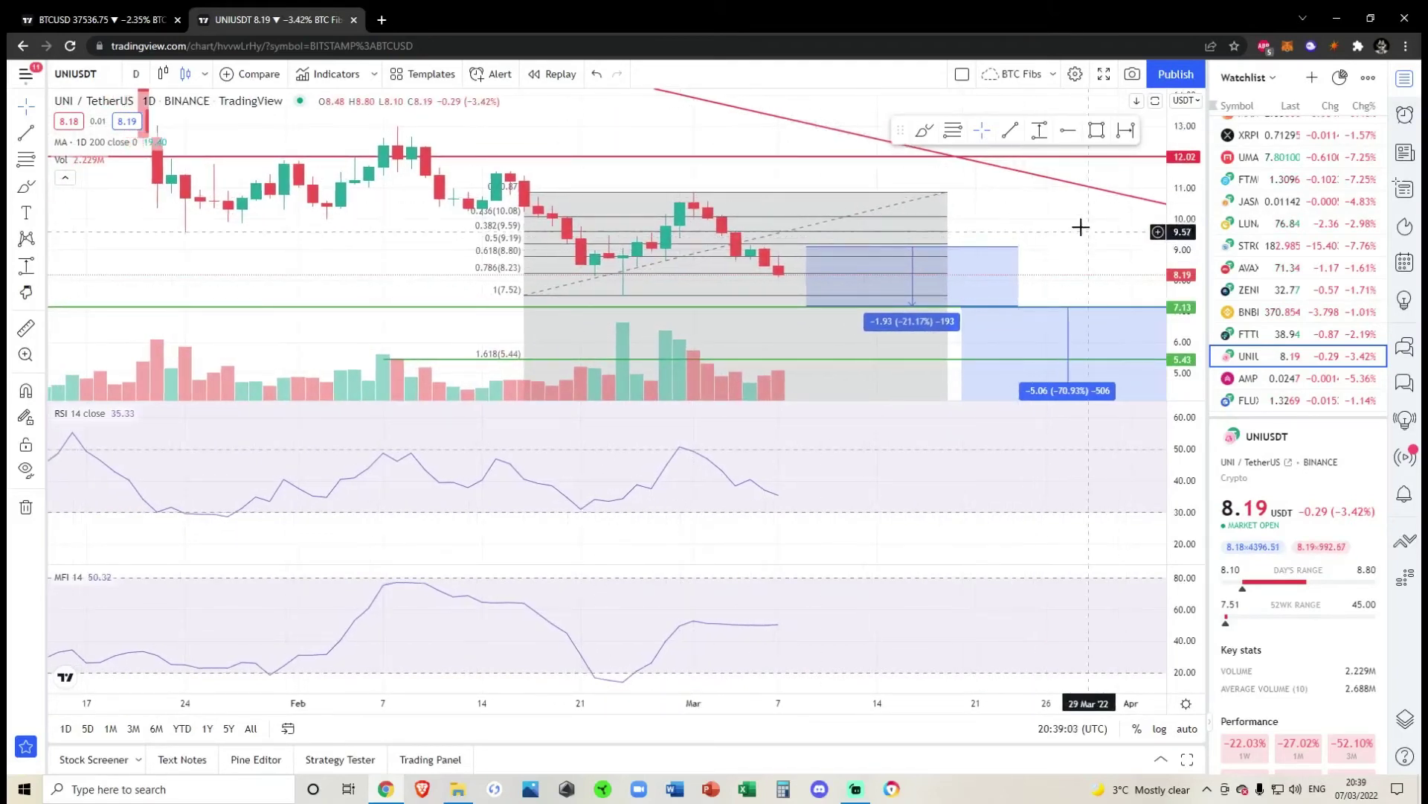
# Step: Brush a possible price path from the recent candles down to the 7.13 support and up to the descending trendline, and undo it
pyautogui.moveTo(1192, 286); pyautogui.dragTo(1192, 250)
pyautogui.moveTo(1061, 221); pyautogui.dragTo(852, 246)
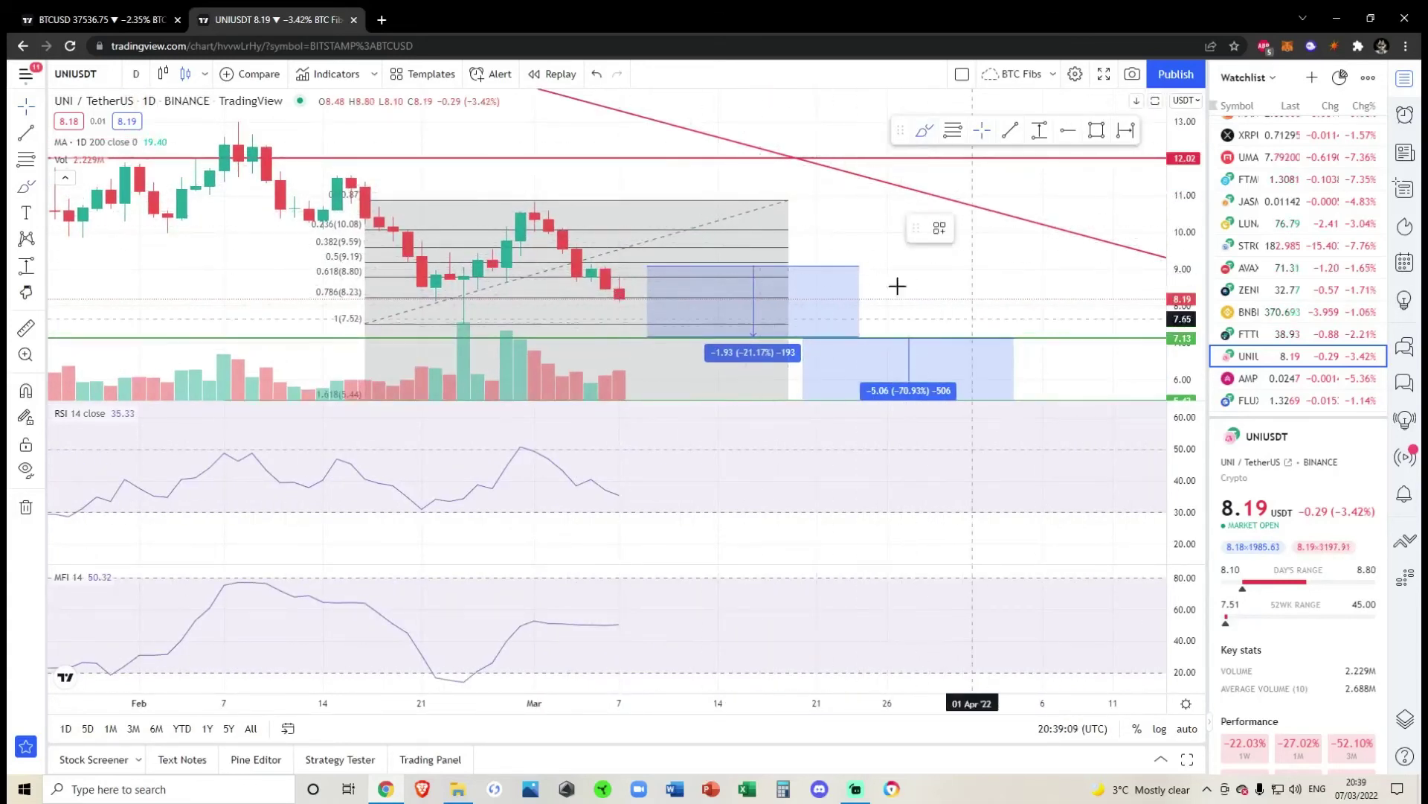
pyautogui.moveTo(545, 218)
pyautogui.mouseDown()
pyautogui.moveTo(661, 314)
pyautogui.moveTo(752, 286)
pyautogui.mouseUp()
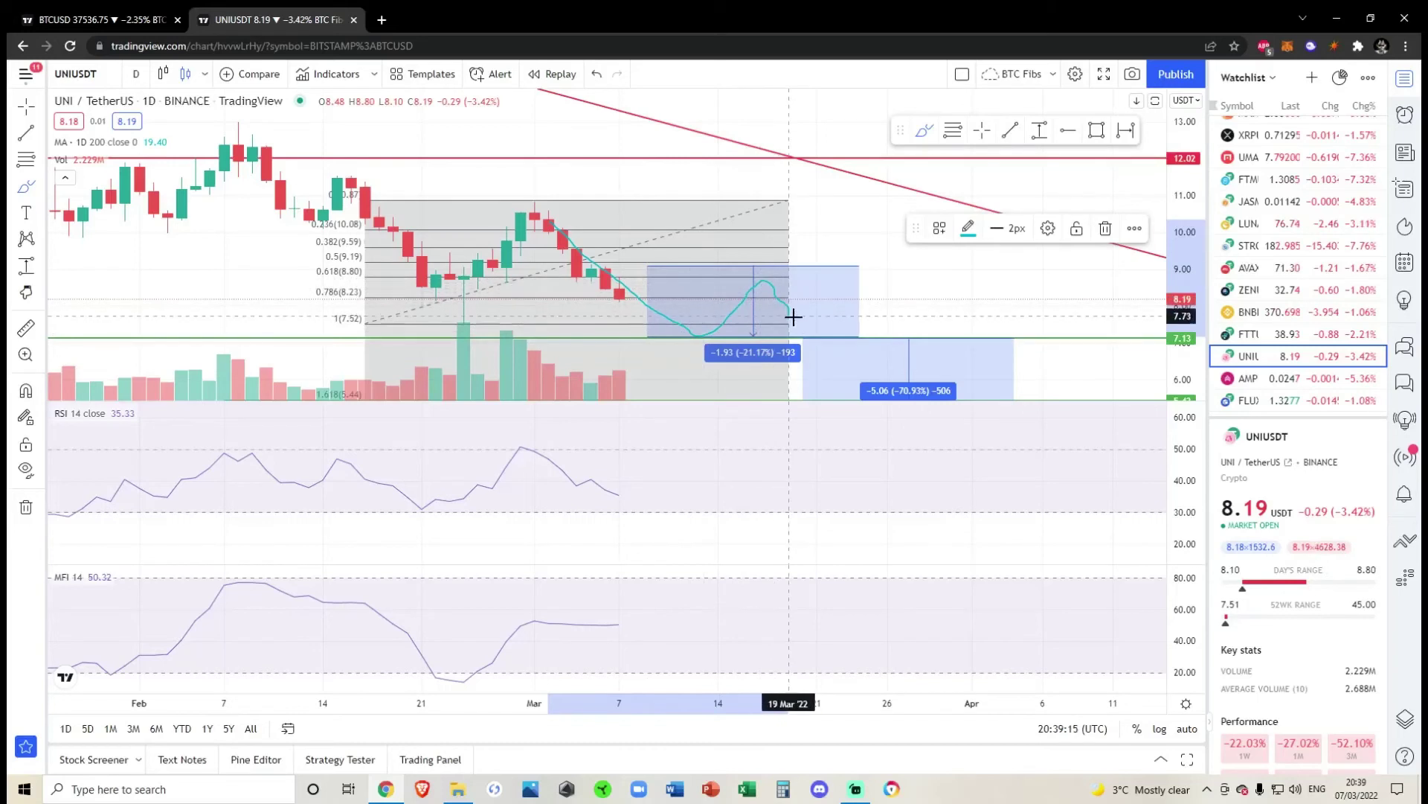
pyautogui.moveTo(801, 324); pyautogui.dragTo(902, 185)
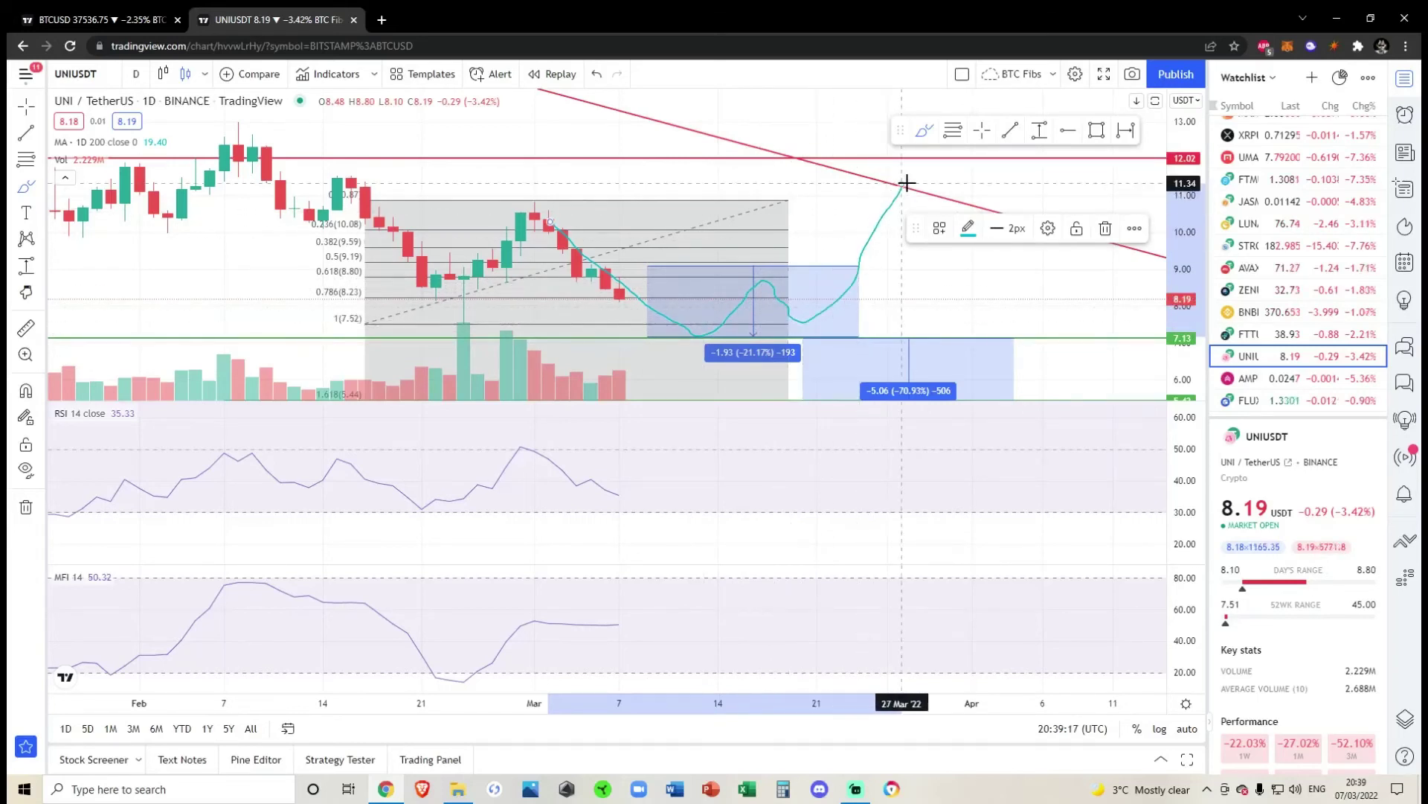
pyautogui.click(595, 75)
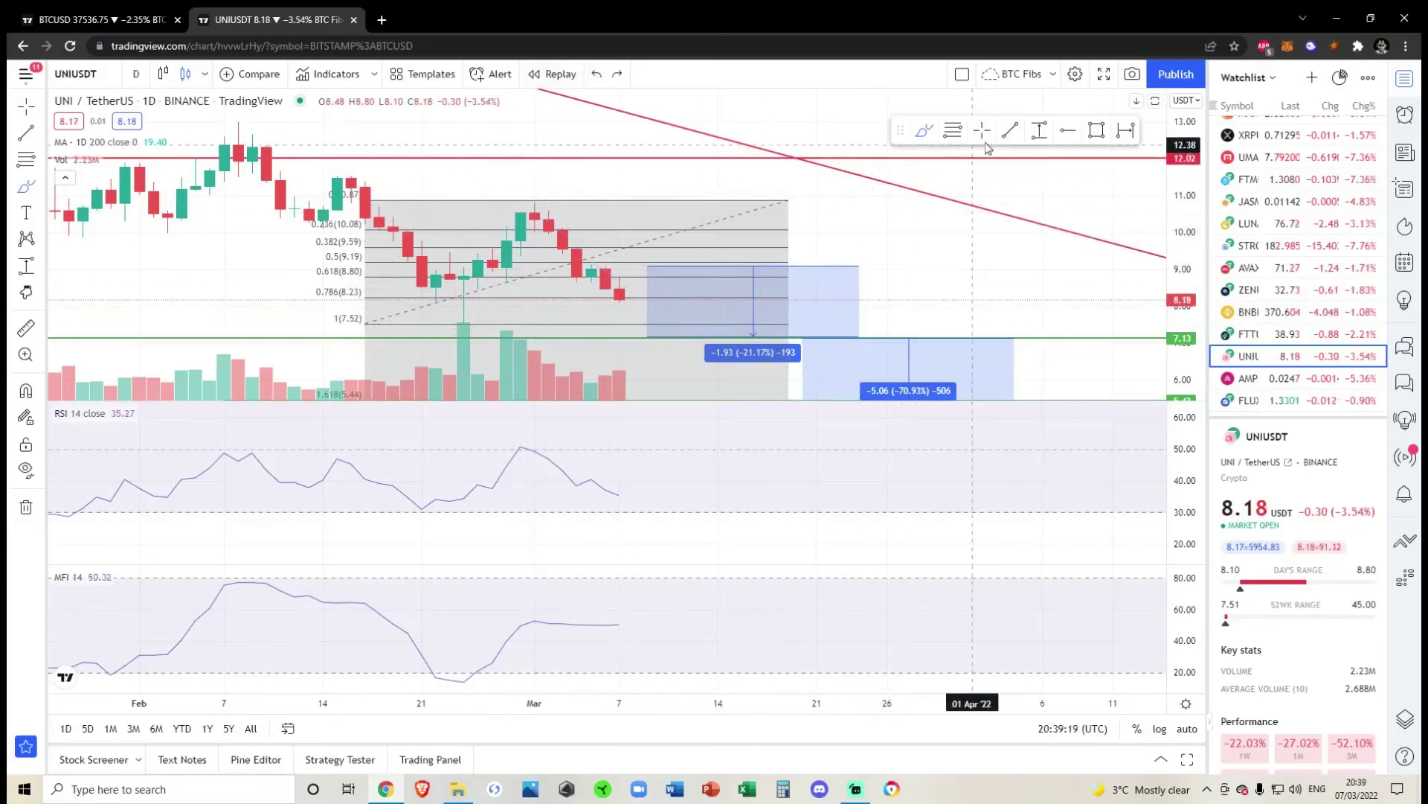
# Step: Review the descending trendline, the 12.02 resistance and the green support lines across the 2021 history and around the latest candles
pyautogui.scroll(-3, 1027, 253)
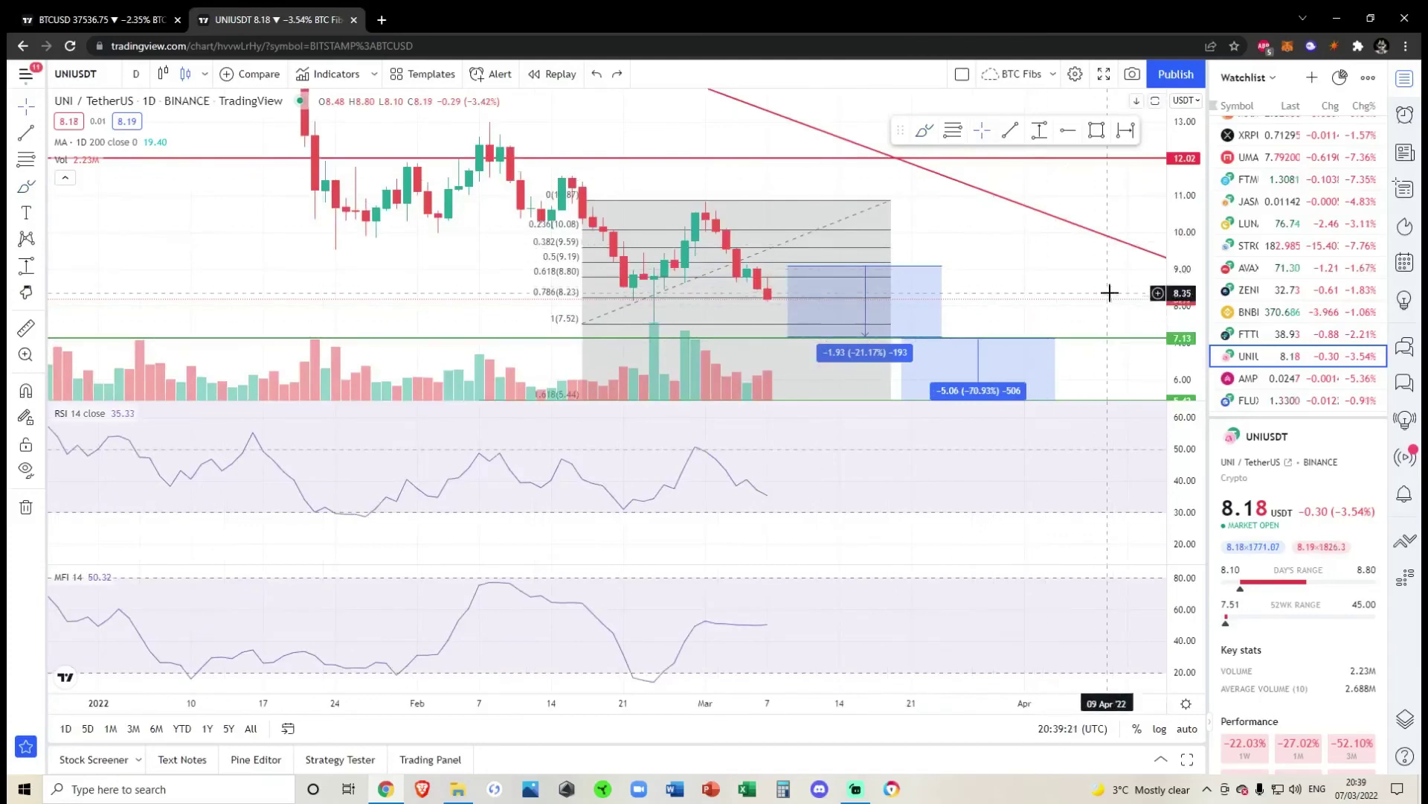
pyautogui.scroll(-3, 1030, 270)
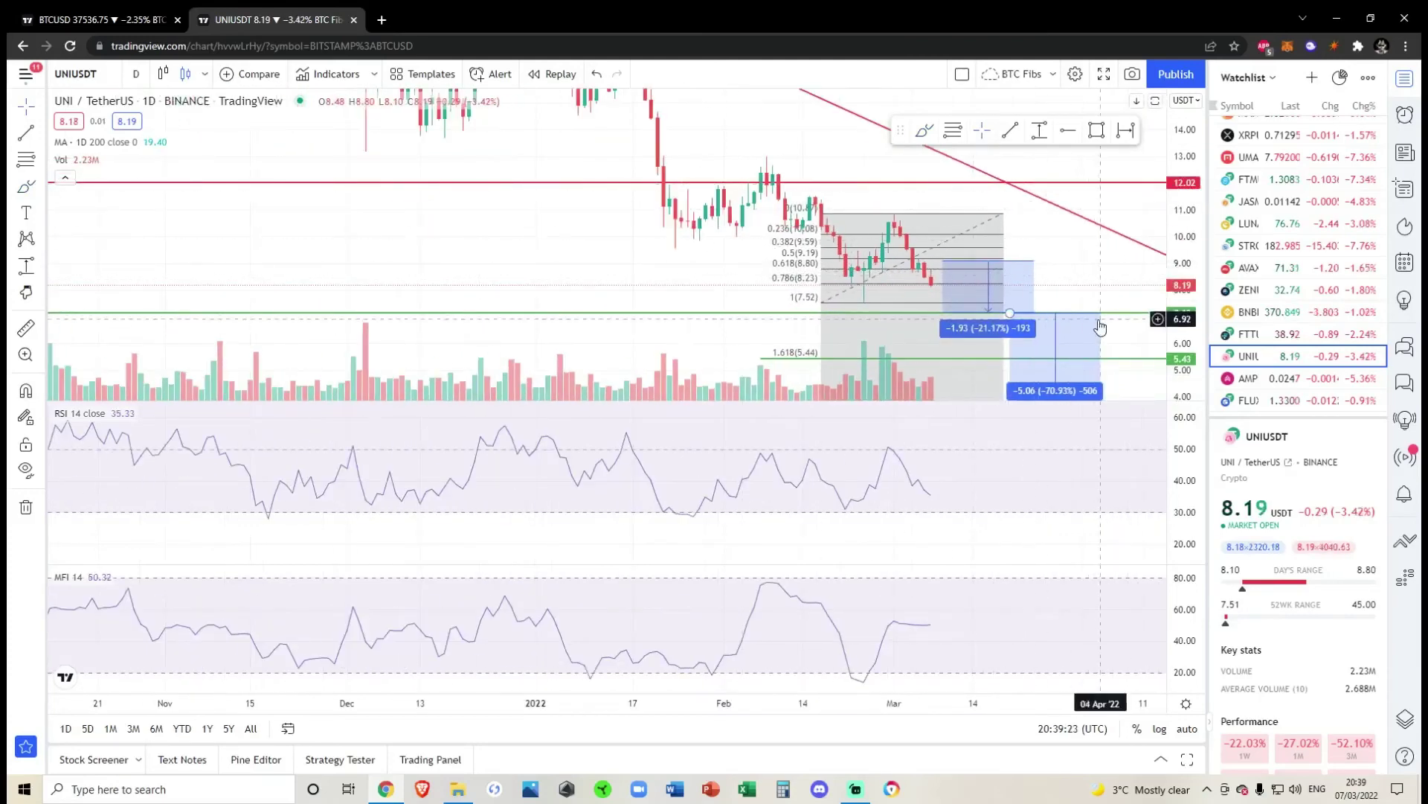
pyautogui.scroll(-6, 813, 281)
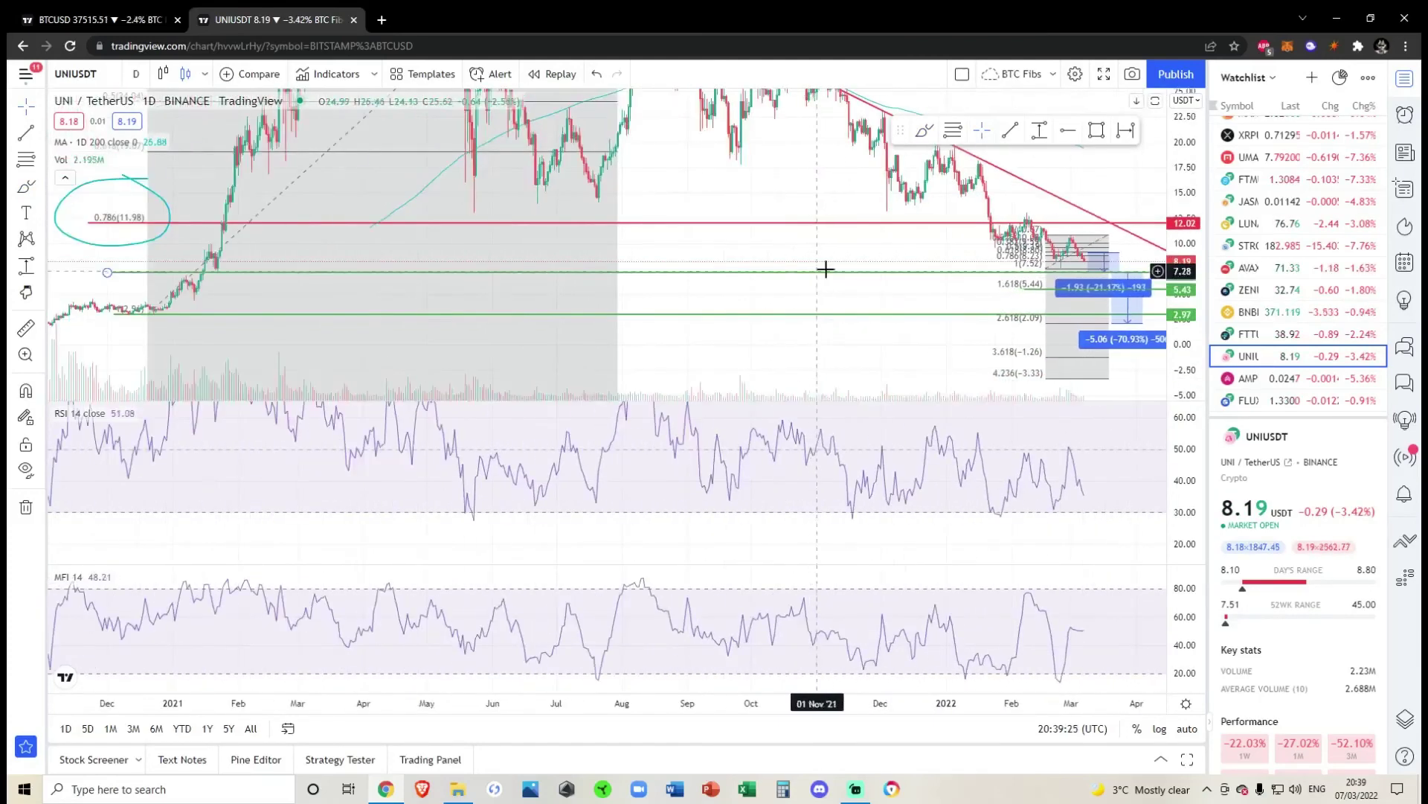
pyautogui.moveTo(883, 191); pyautogui.dragTo(718, 227)
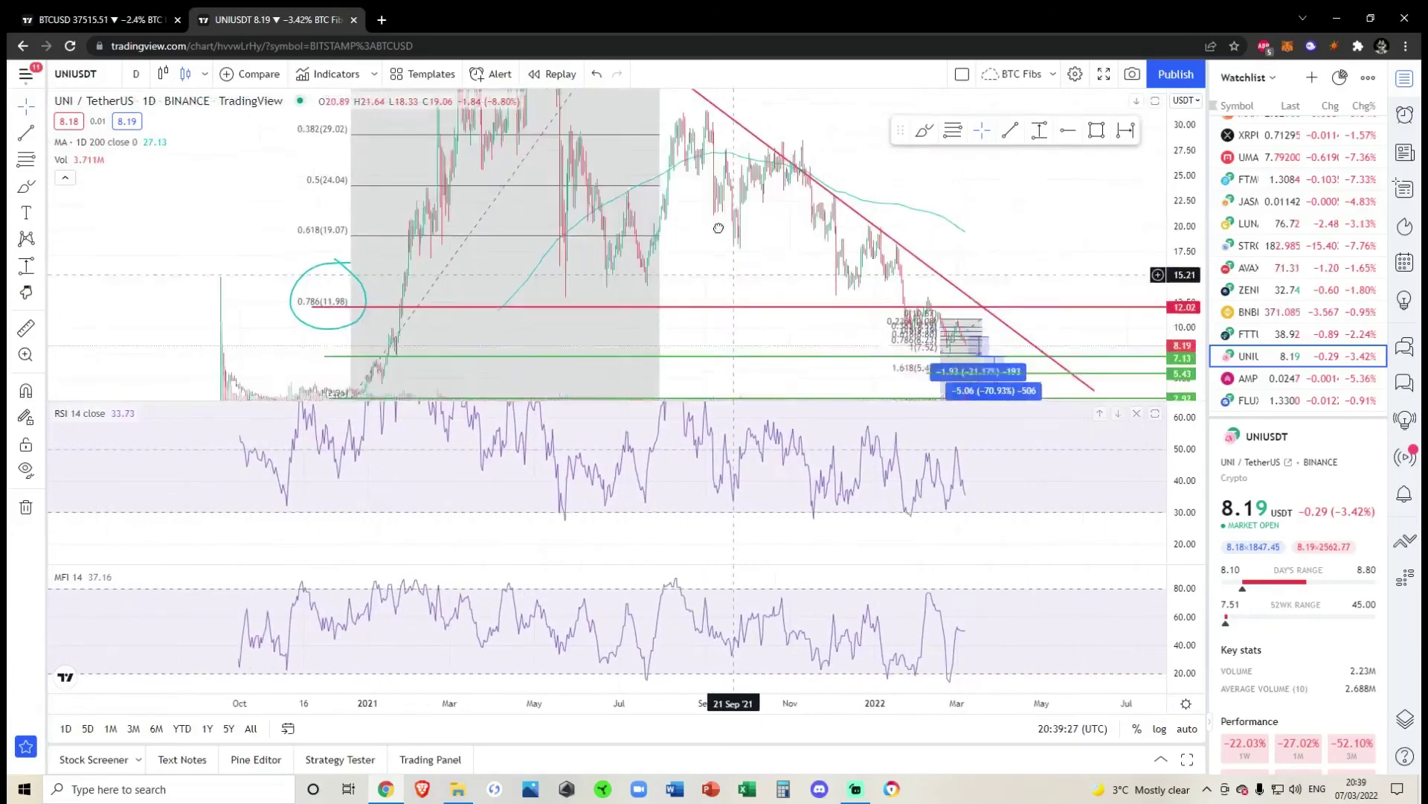
pyautogui.scroll(4, 809, 371)
pyautogui.scroll(4, 679, 236)
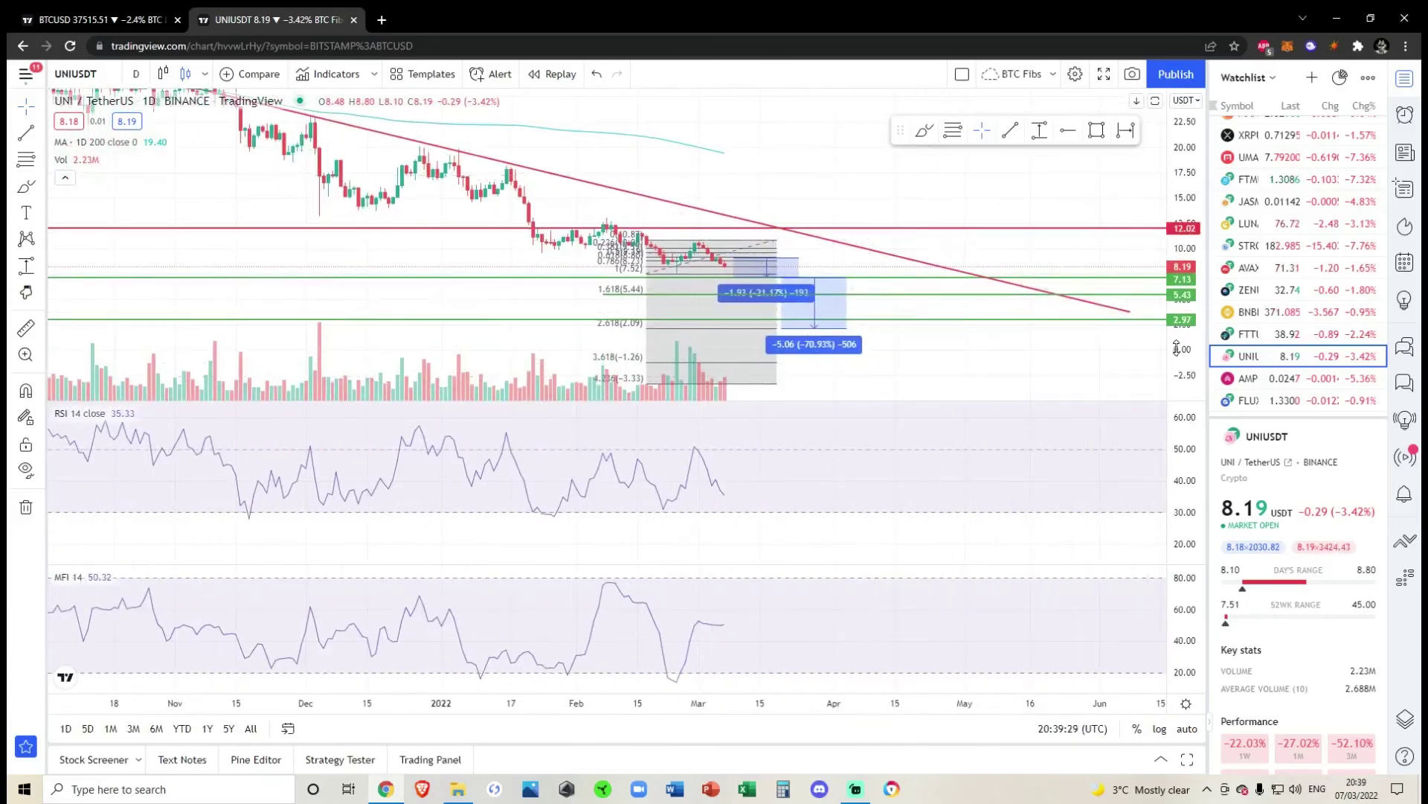
pyautogui.scroll(3, 967, 312)
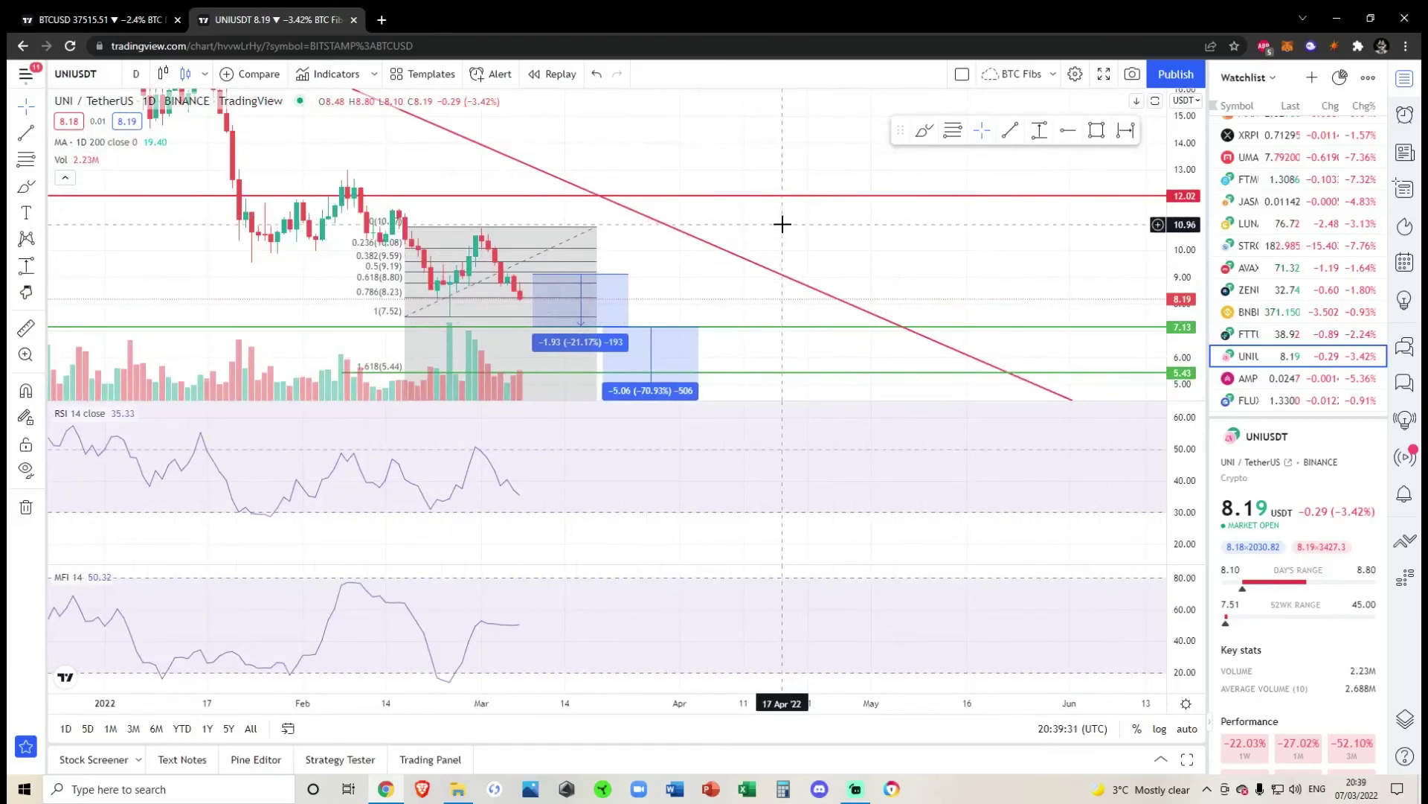
pyautogui.moveTo(781, 223); pyautogui.dragTo(1017, 194)
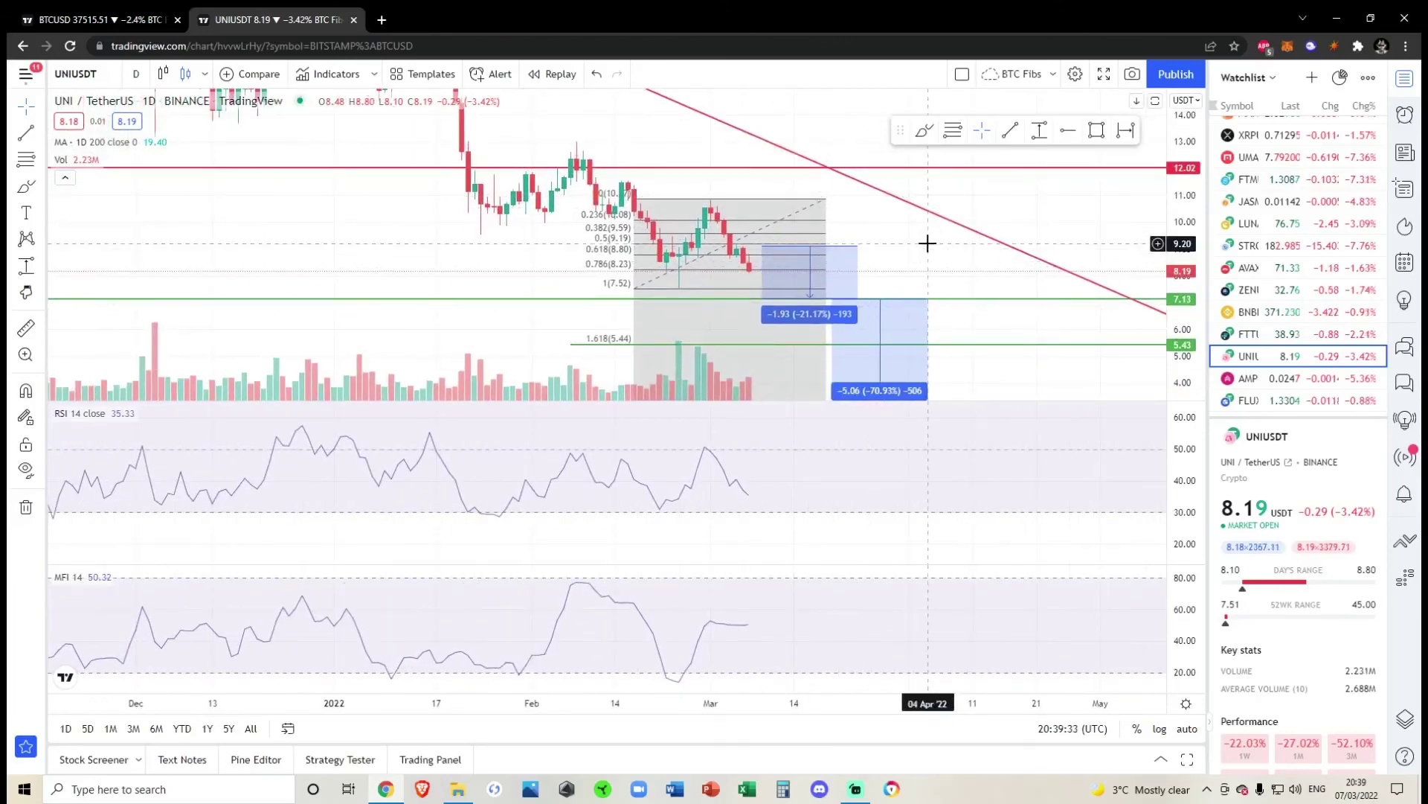
pyautogui.moveTo(1053, 275); pyautogui.dragTo(991, 309)
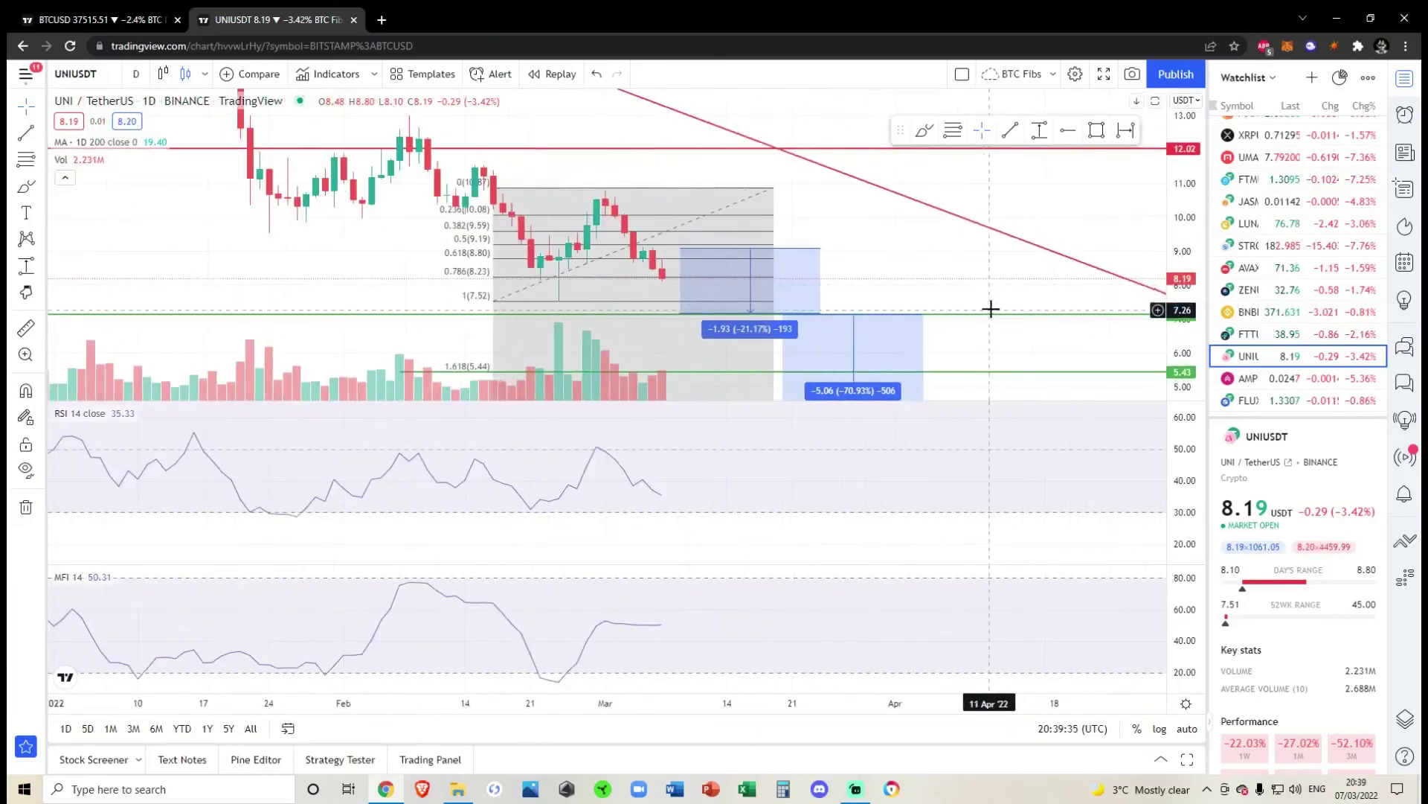